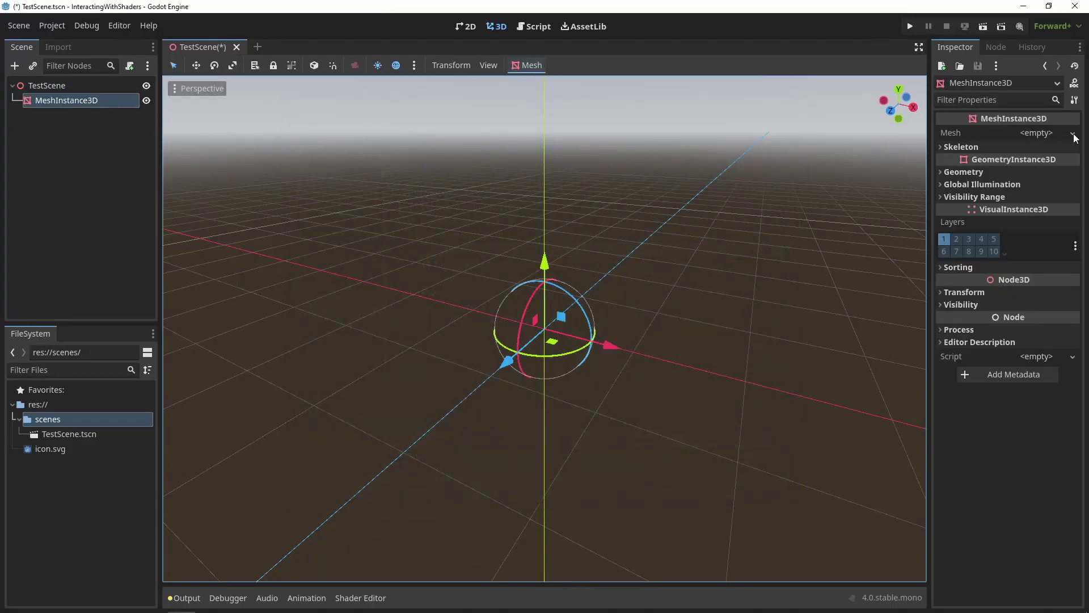
Step: Give the node a BoxMesh, then duplicate the cube and move it aside
left_click(1074, 138)
left_click(993, 201)
mouse_move(692, 316)
left_mouse_down()
mouse_move(472, 315)
mouse_move(549, 415)
left_mouse_up()
key("ctrl+d")
left_click(468, 355)
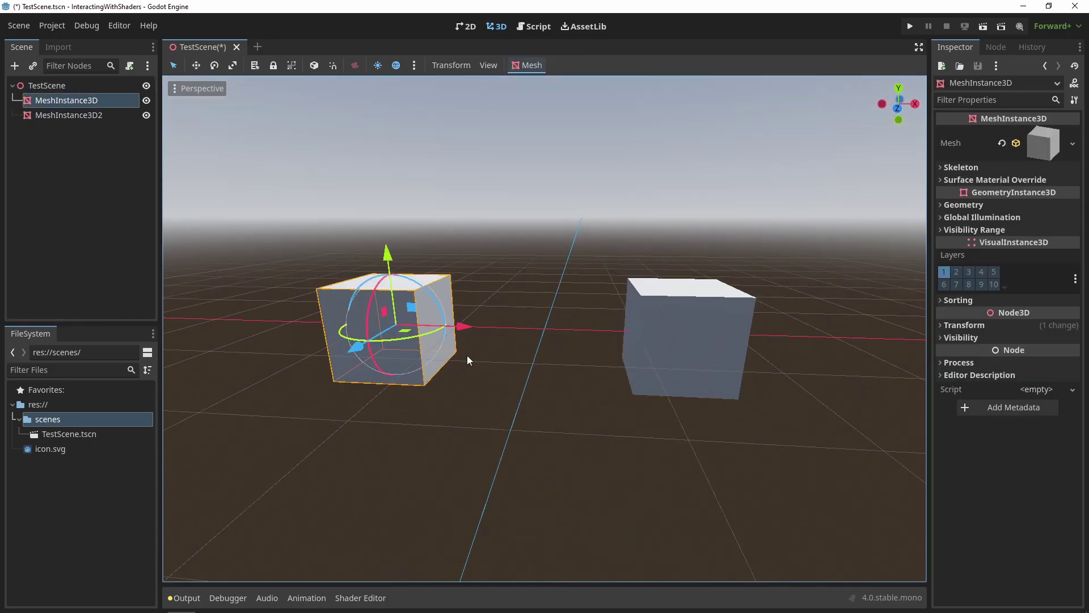
middle_click_drag(468, 354, 595, 341)
Step: Assign a new StandardMaterial3D as the first cube's material override
left_click(953, 205)
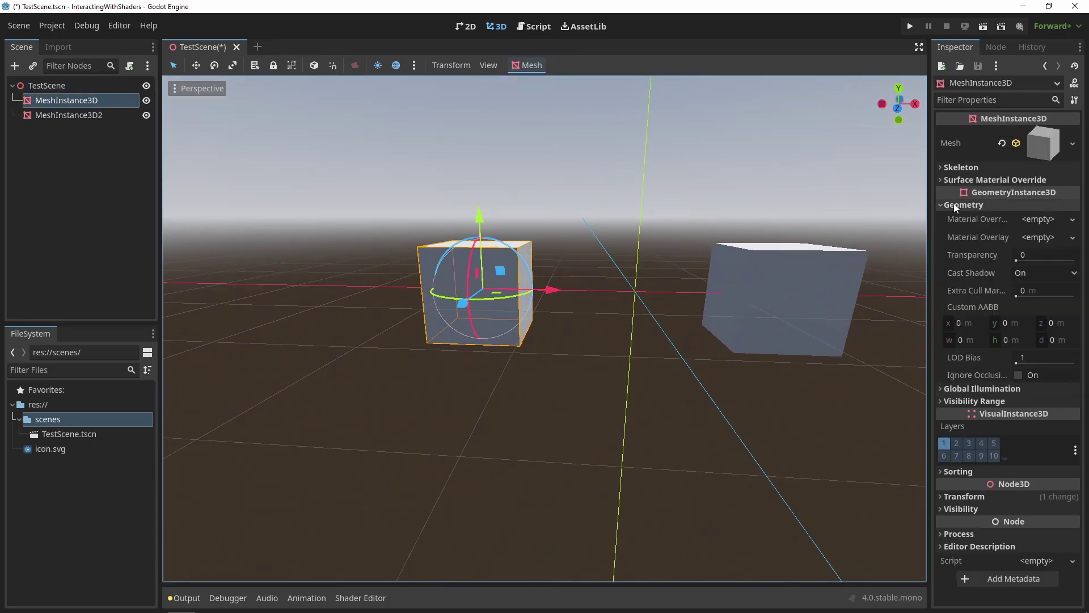
left_click(1072, 219)
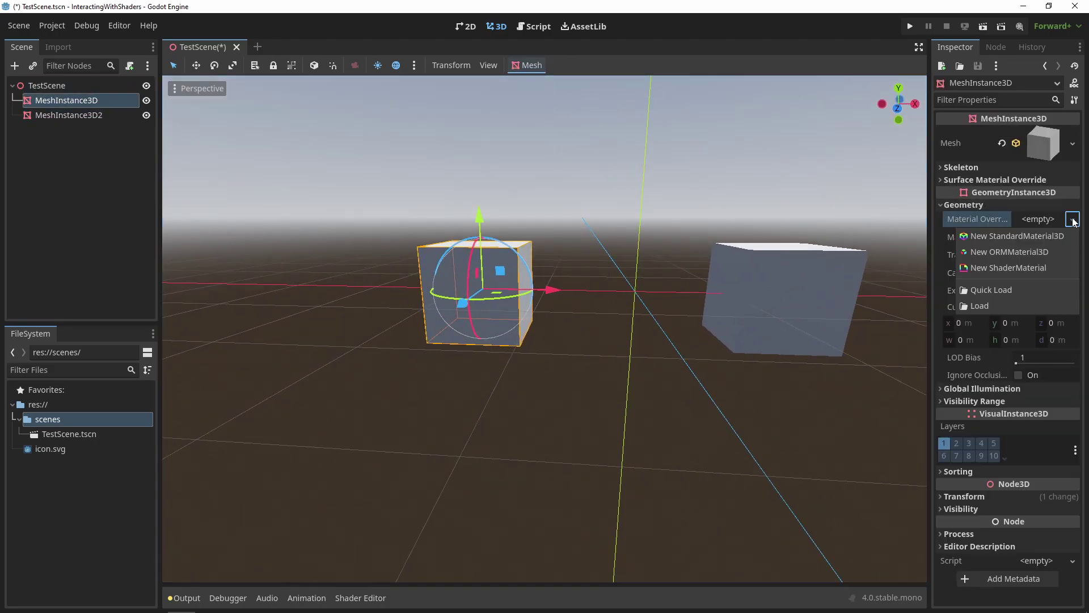
left_click(1051, 238)
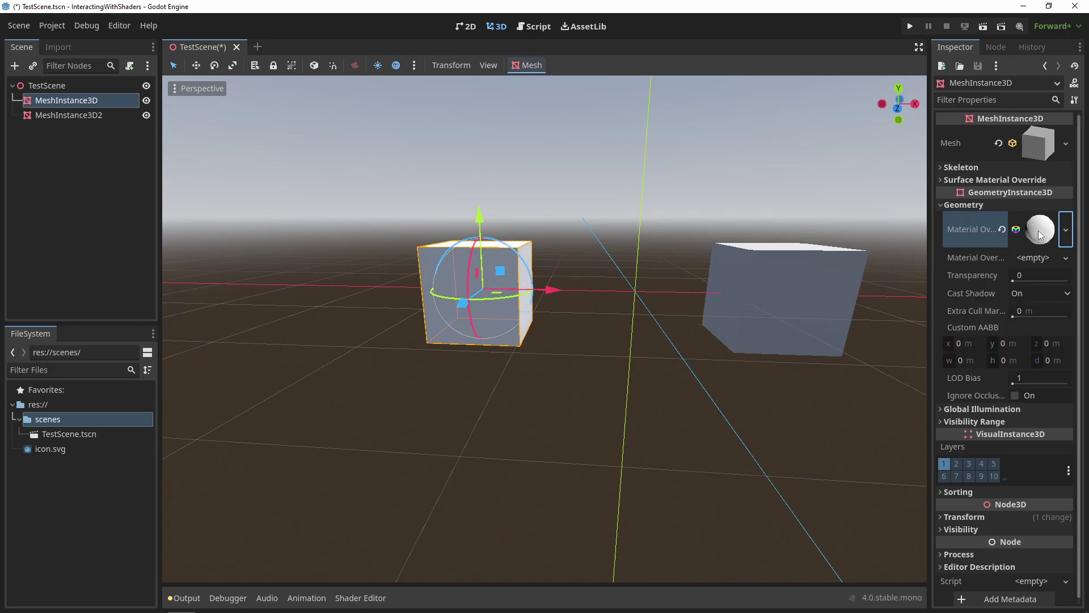
left_click(969, 398)
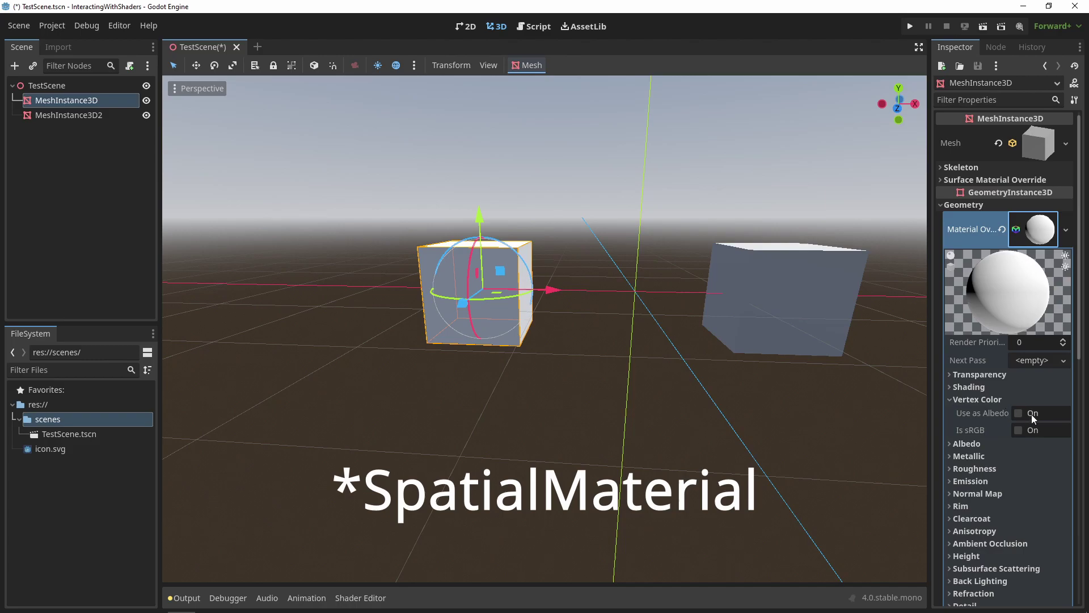
left_click(971, 510)
scroll(971, 510, "down", 2)
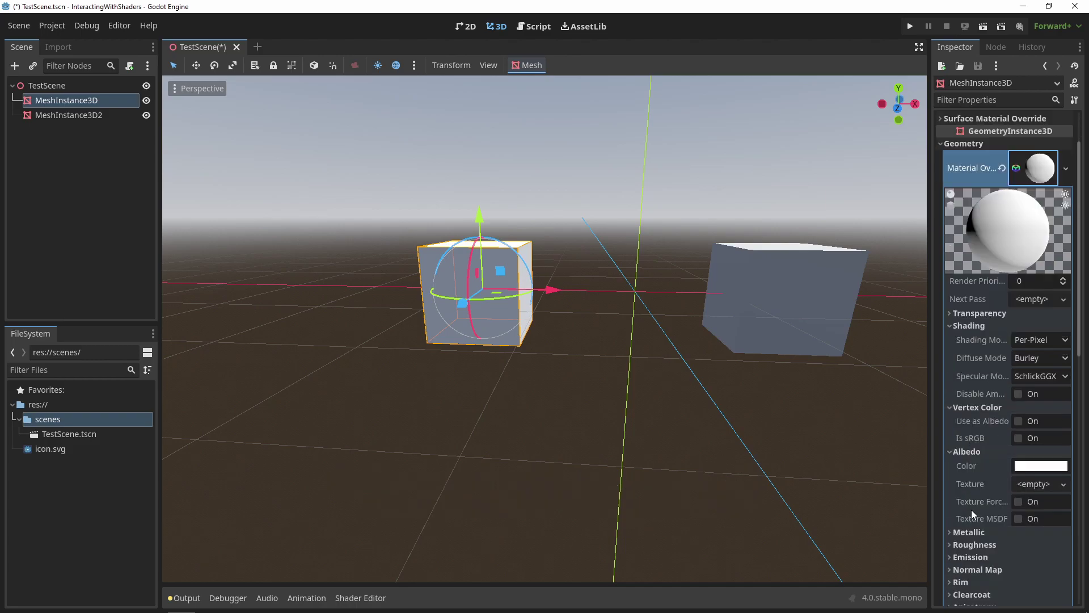
Step: Set the material's albedo colour to a deep red
left_click(1040, 466)
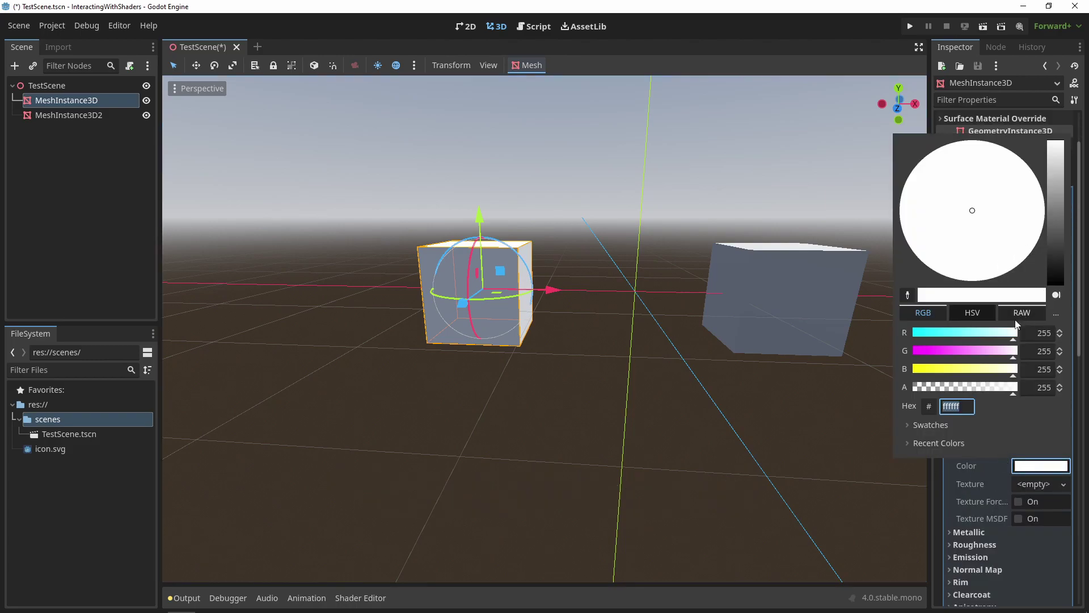
left_click(945, 332)
left_click(960, 350)
left_click_drag(1024, 212, 1016, 232)
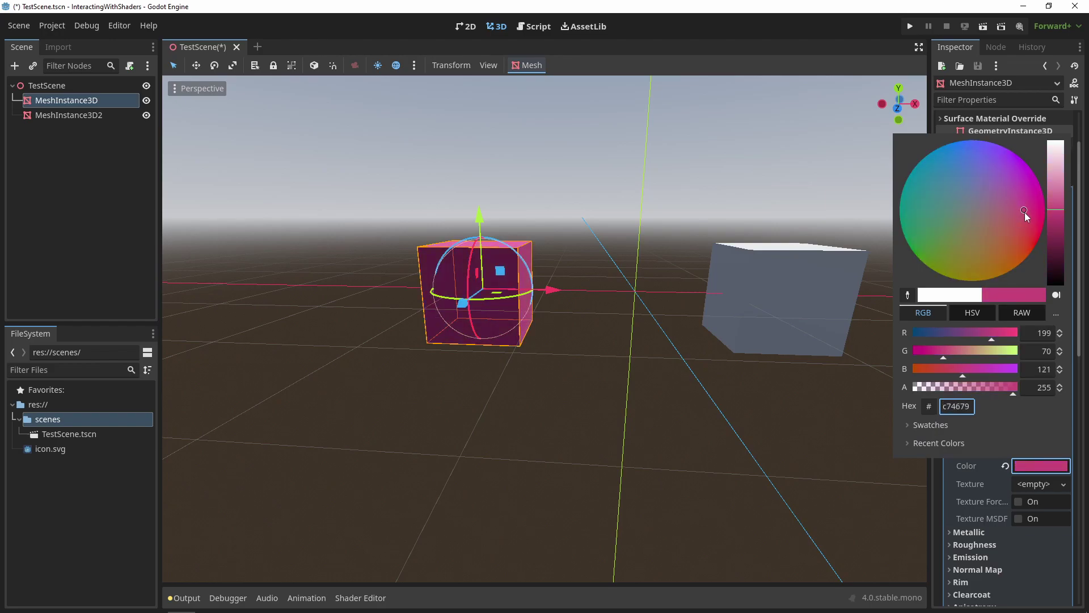
left_click(1064, 188)
left_click_drag(1064, 187, 1061, 235)
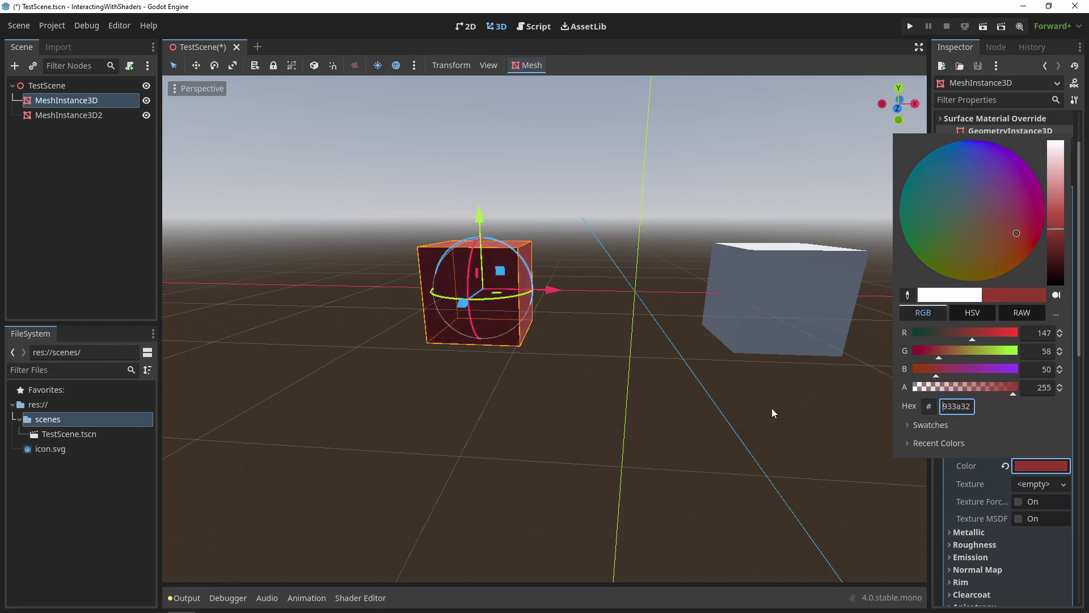
left_click(851, 451)
Step: Raise metallic to 0.61 and adjust the specular value
left_click(961, 532)
mouse_move(1016, 550)
left_mouse_down()
mouse_move(1047, 550)
mouse_move(1058, 570)
left_mouse_up()
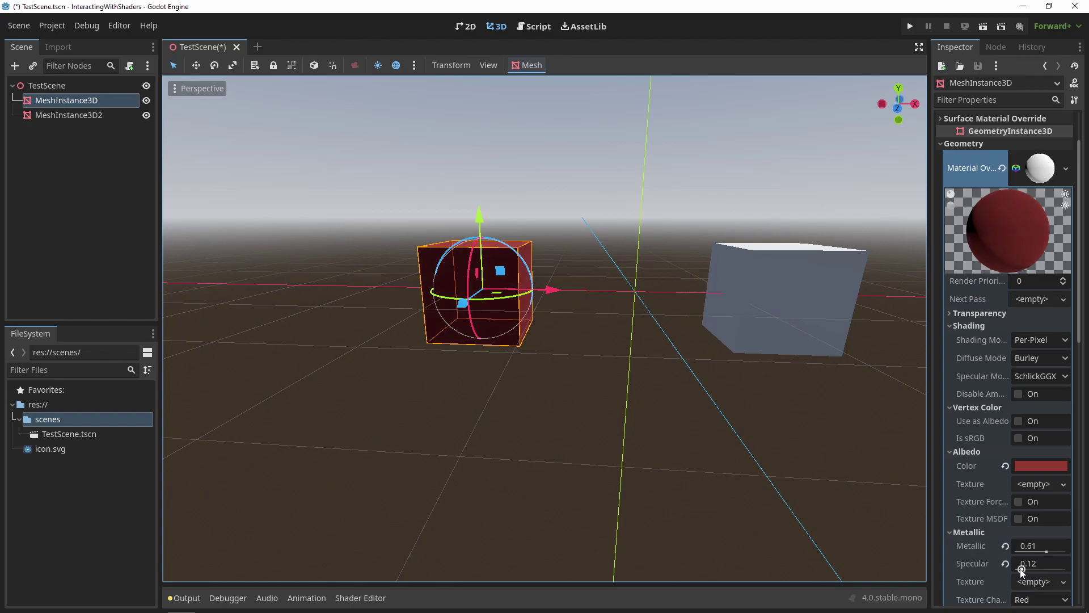
left_click(786, 479)
middle_click_drag(786, 480, 730, 430)
left_click(793, 274)
Step: Give the white cube a new ShaderMaterial with a new shader file, TestScene.gdshader
left_click(959, 205)
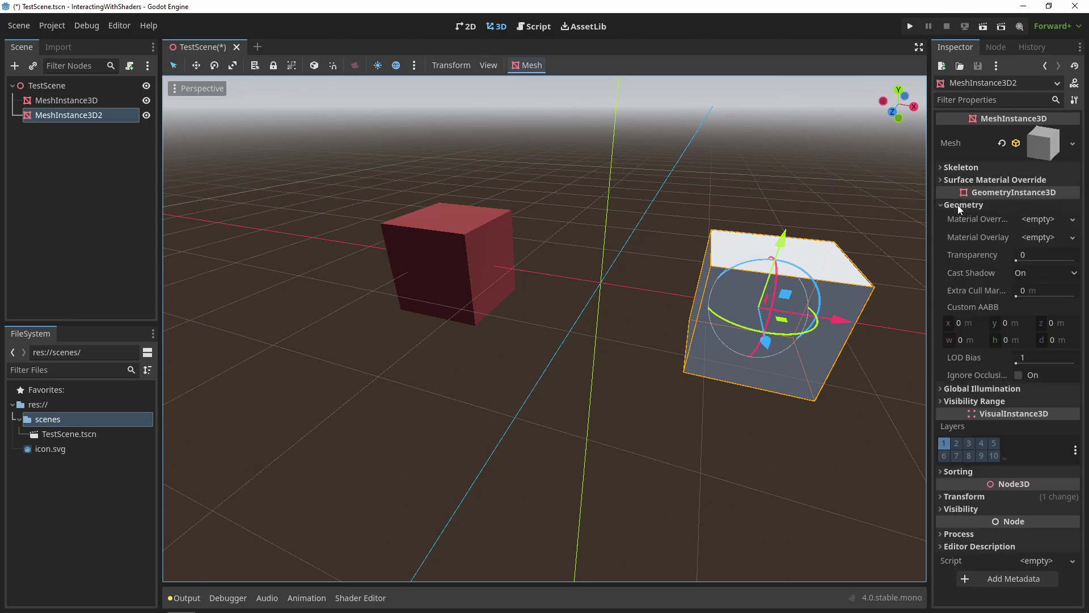
left_click(1073, 218)
left_click(1058, 267)
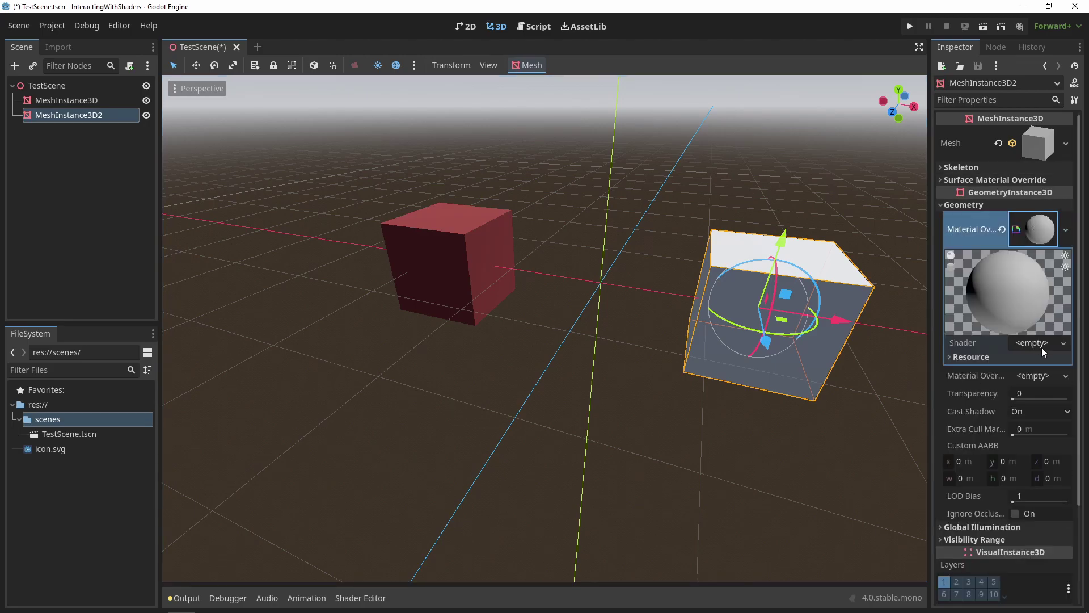
left_click(1063, 342)
left_click(1047, 362)
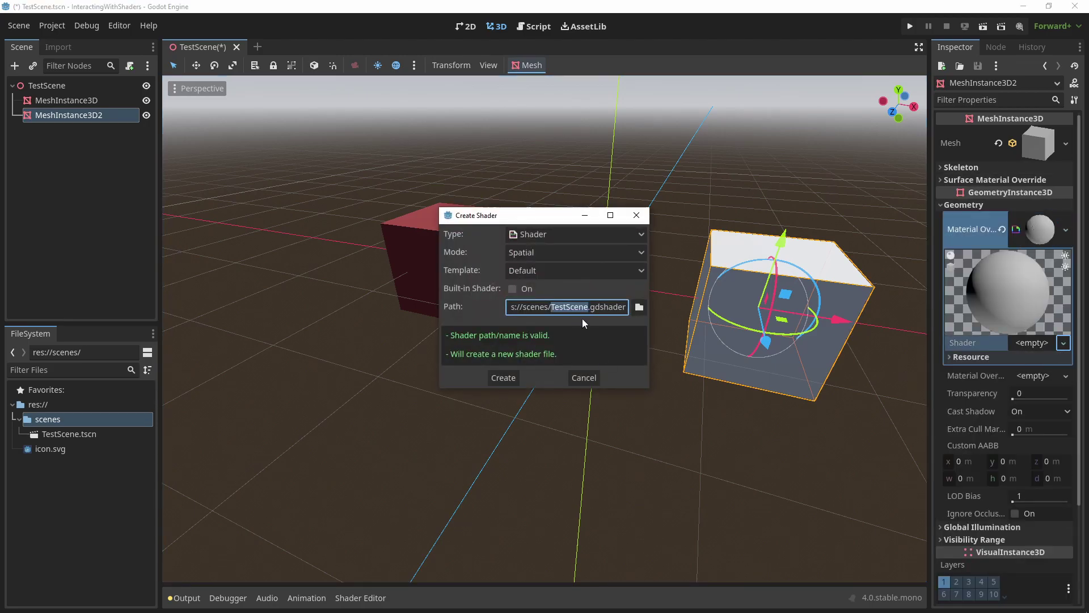
left_click(502, 377)
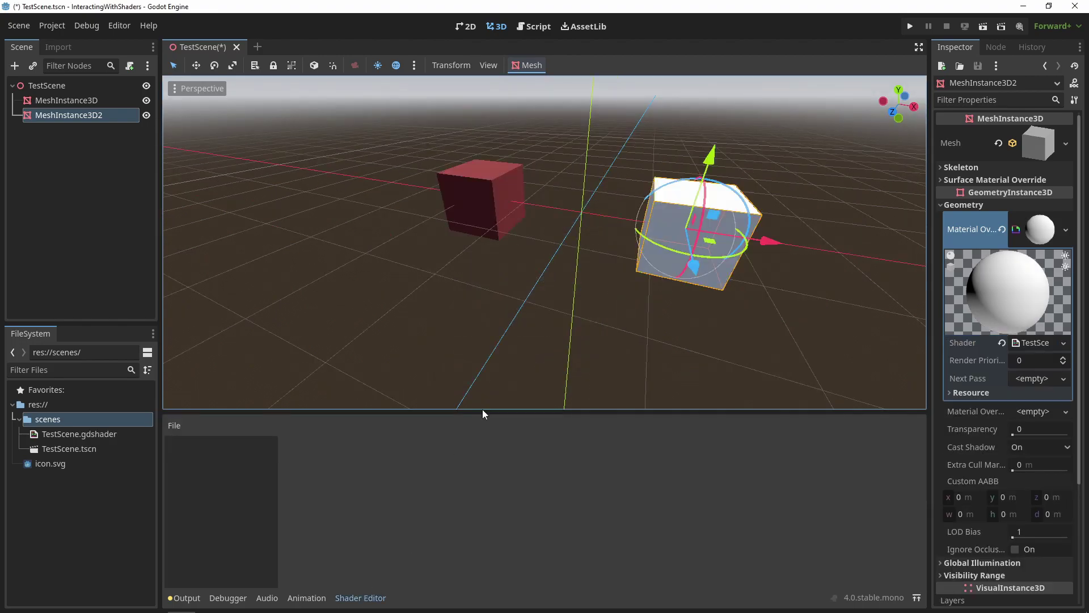
Step: Add an empty vertex() function above fragment() in the shader code
left_click(66, 100)
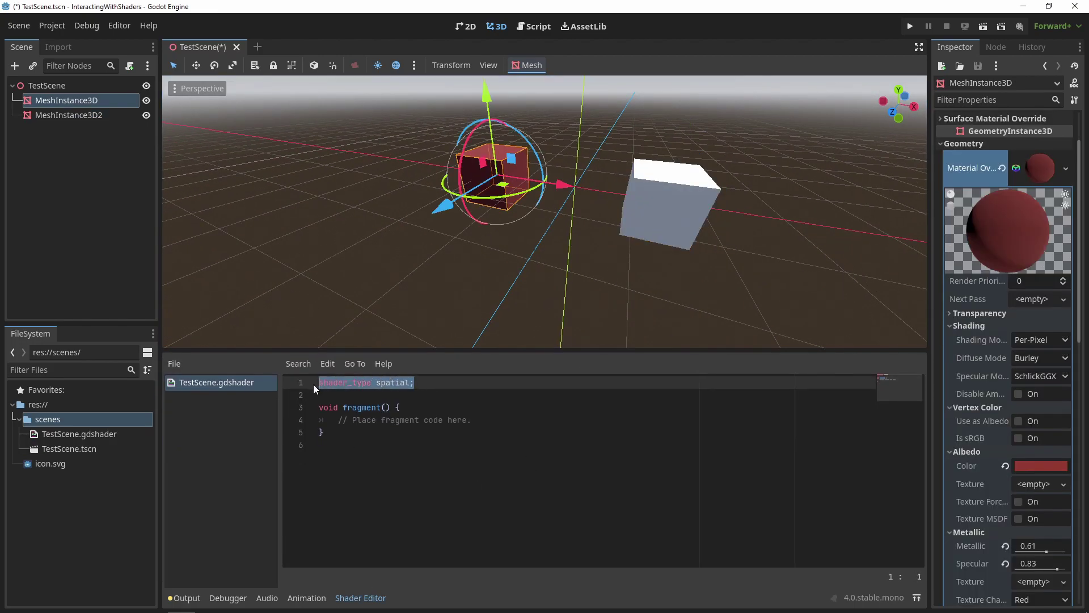
left_click(352, 467)
left_click_drag(325, 432, 316, 406)
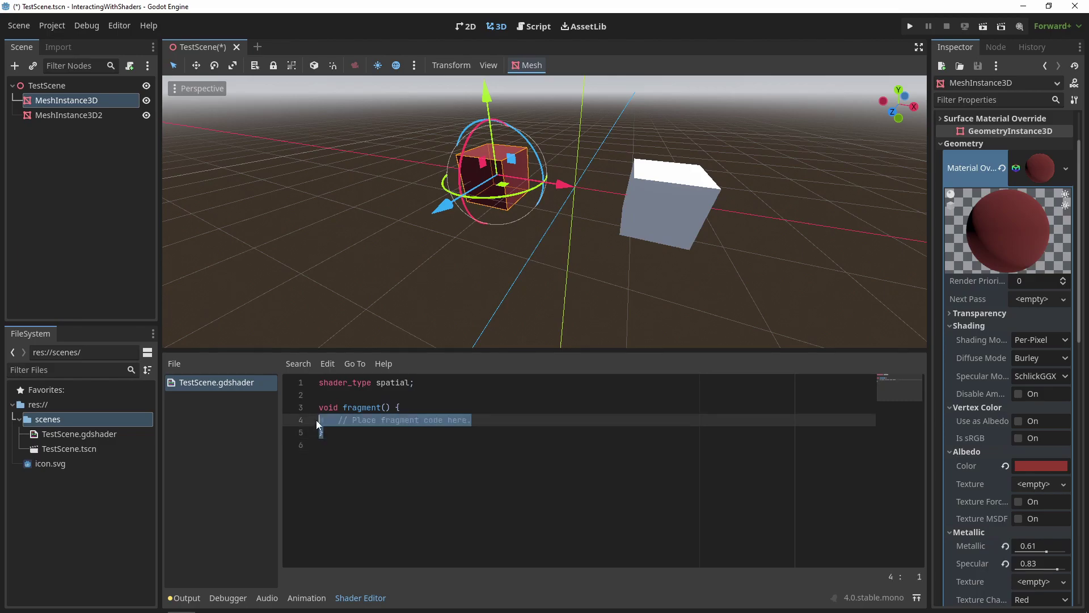
left_click(333, 441)
left_click(333, 396)
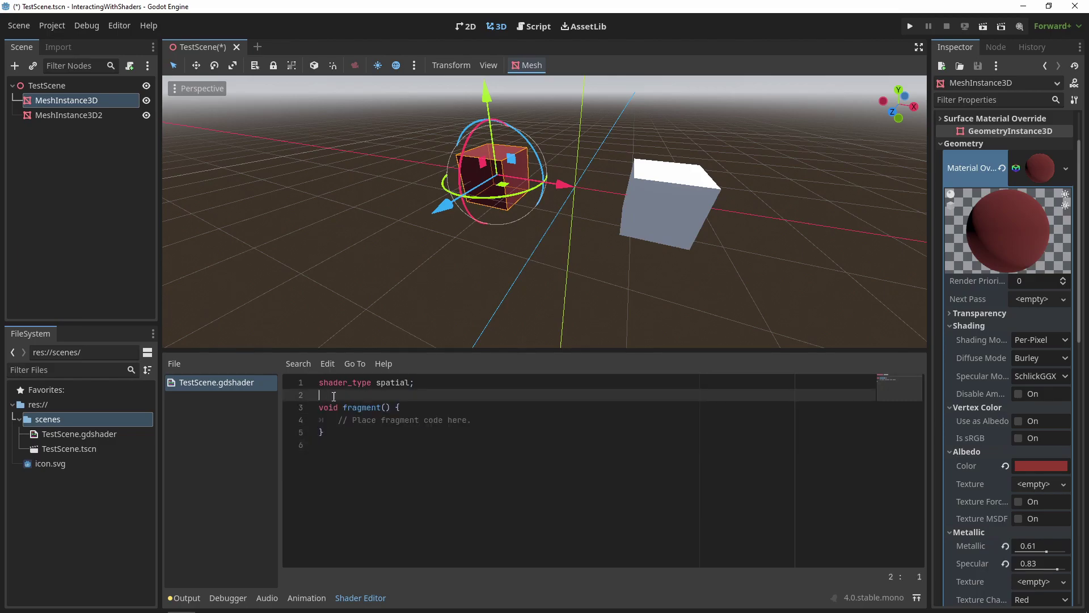
key("Return")
key("Return")
key("Up")
type("void")
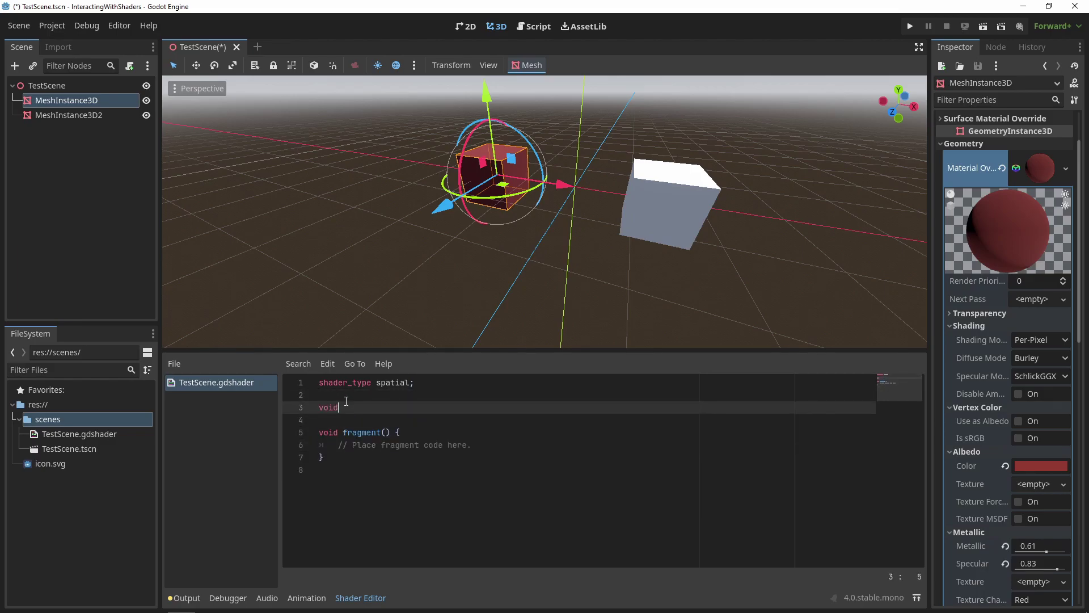
type(" vertex() ")
type("{")
key("Return")
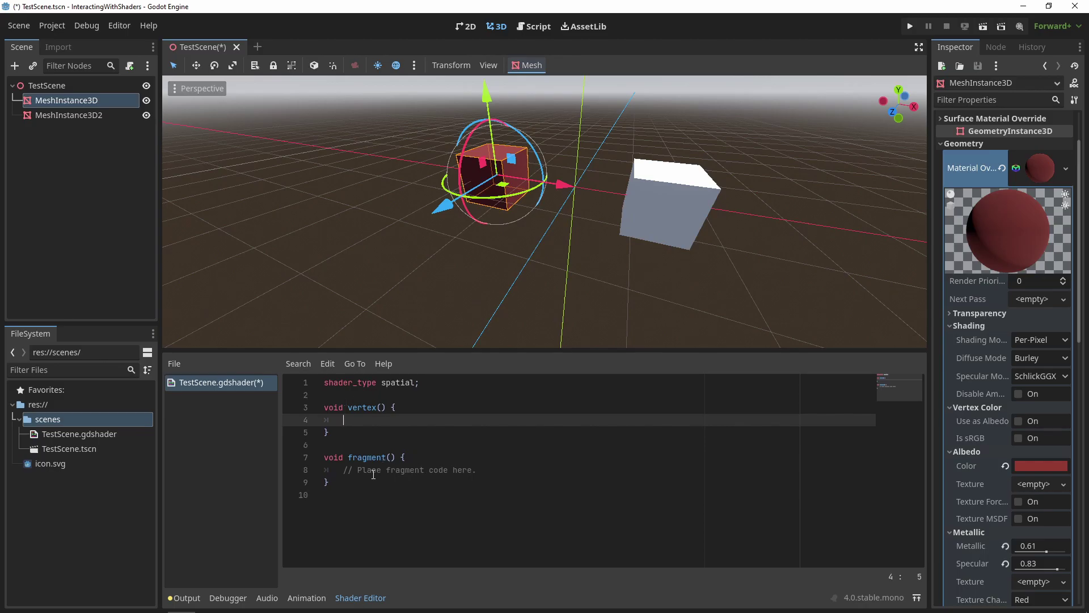
Step: Read the Light processor docs, then view the Spatial shaders light() example code
left_click(373, 493)
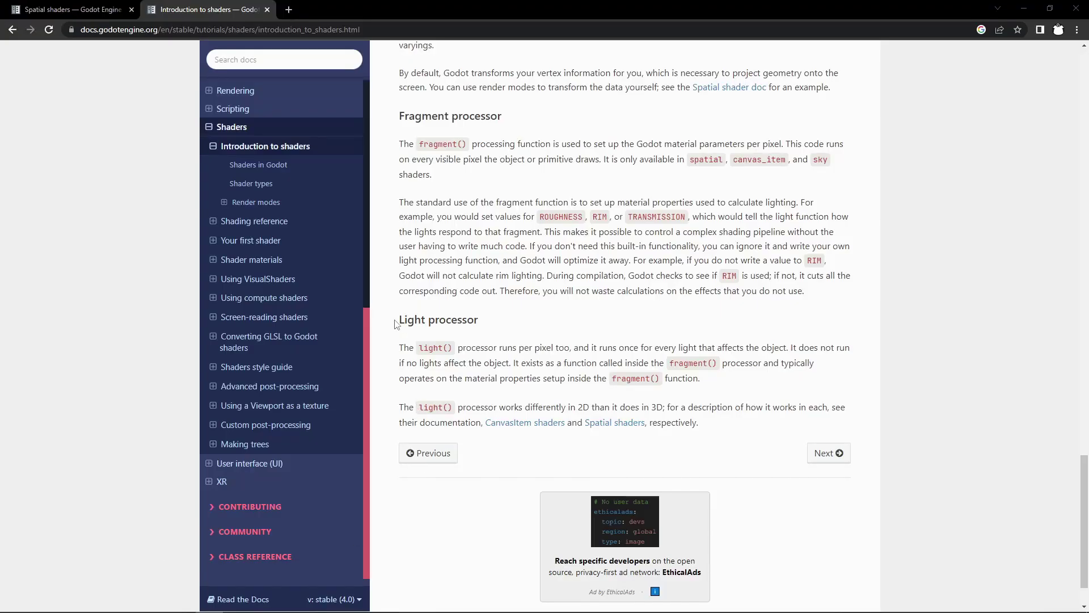
left_click_drag(394, 324, 480, 323)
left_click(538, 325)
left_click(66, 12)
left_click_drag(410, 348, 416, 377)
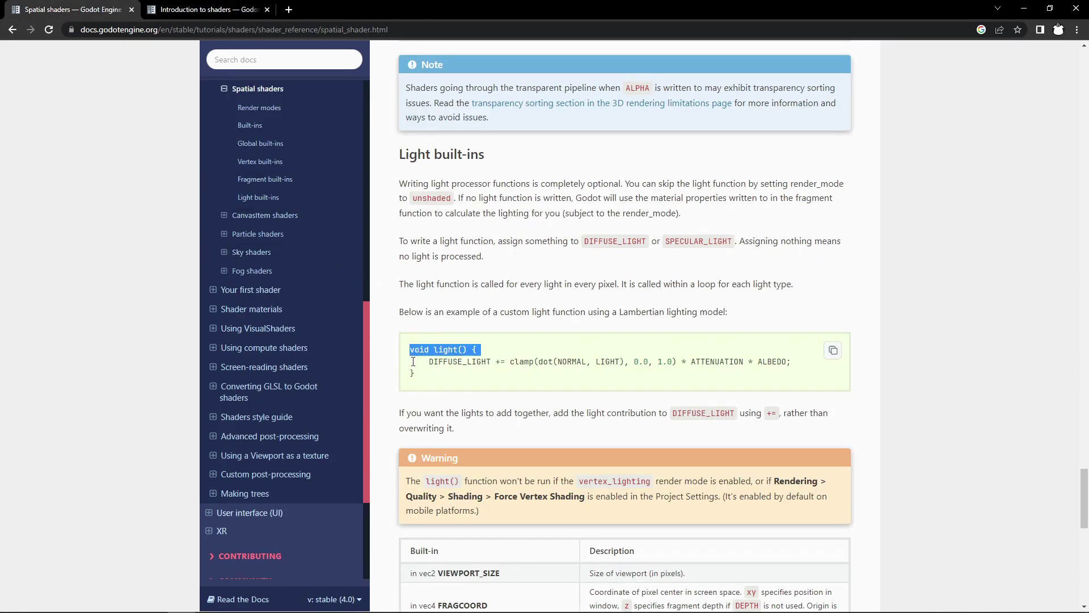
Step: Delete the vertex code, save, and set ALBEDO = NODE_POSITION_WORLD in fragment()
left_click(417, 378)
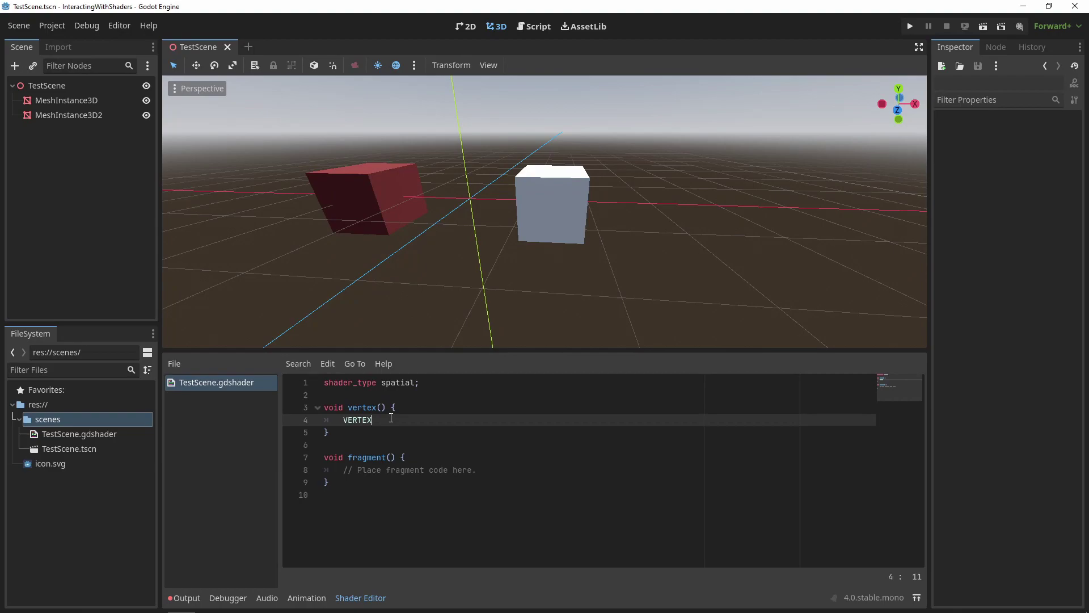
type("VERTEX")
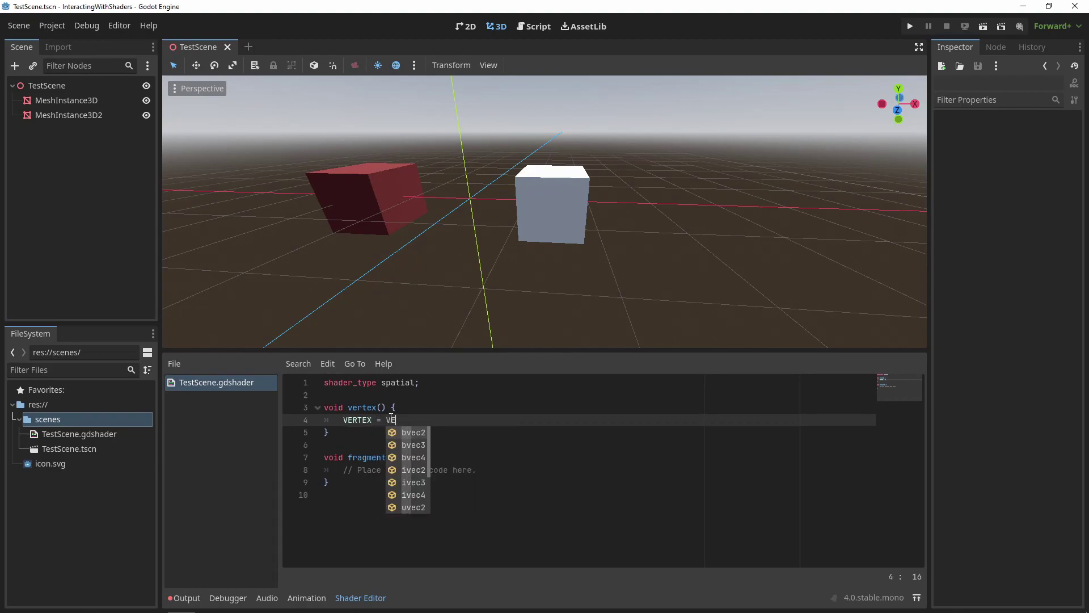
type(" = VE+ sin(TIM")
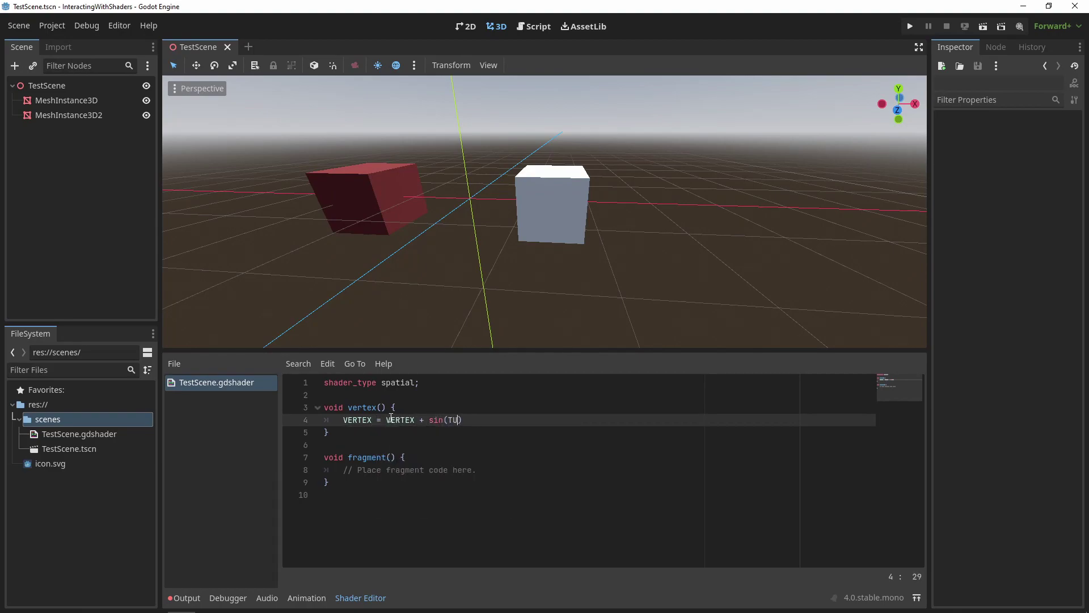
type("E);")
left_click(393, 445)
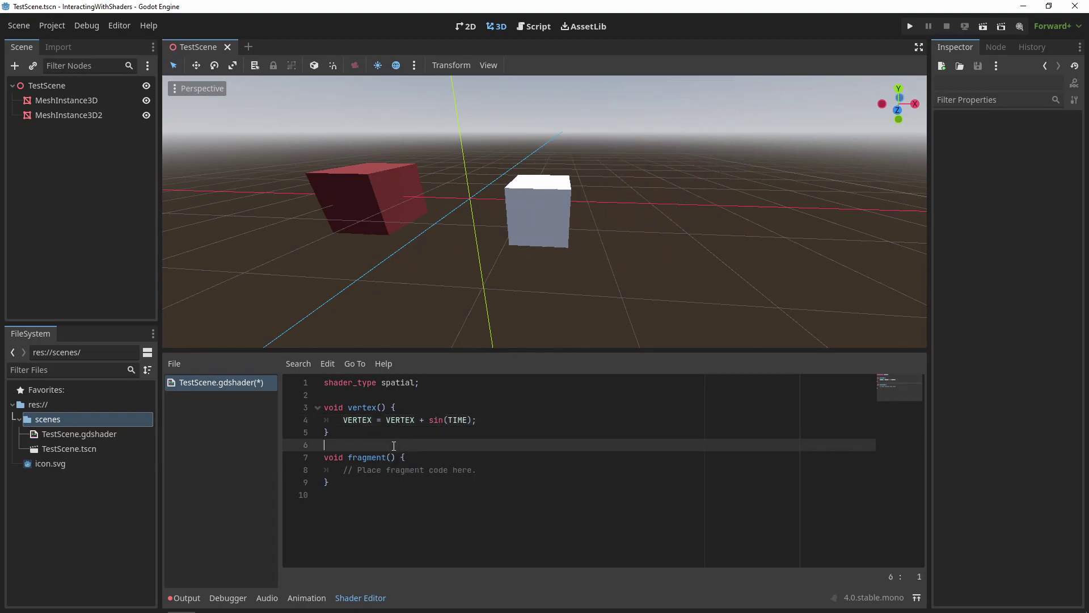
mouse_move(511, 328)
middle_mouse_down()
mouse_move(545, 291)
mouse_move(660, 273)
middle_mouse_up()
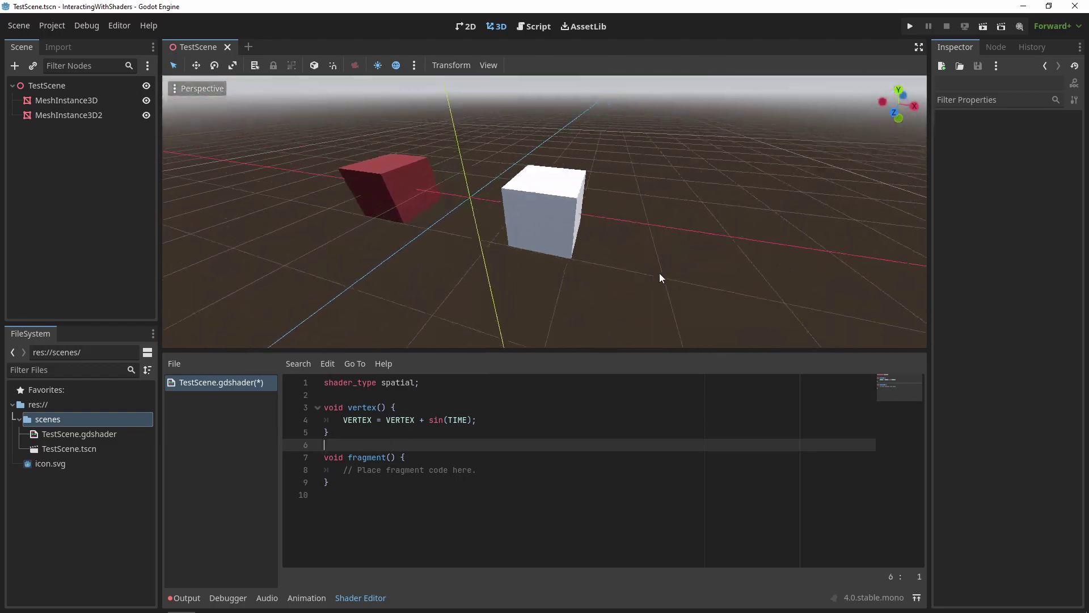
left_click_drag(343, 419, 494, 418)
key("BackSpace")
key("ctrl+s")
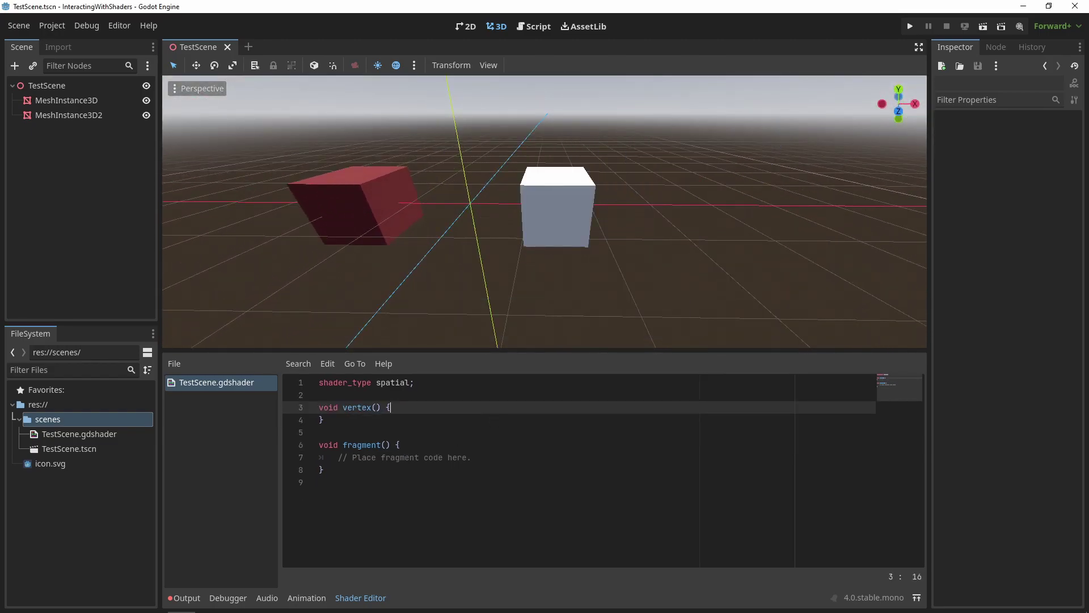
left_click(396, 484)
left_click_drag(343, 470, 479, 470)
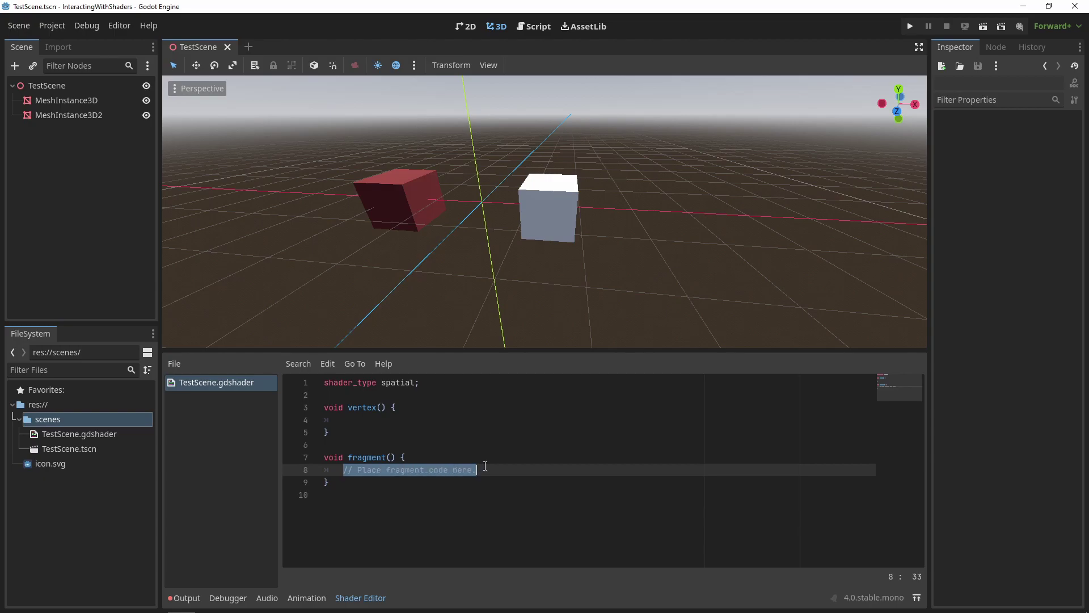
type("ALBEDO")
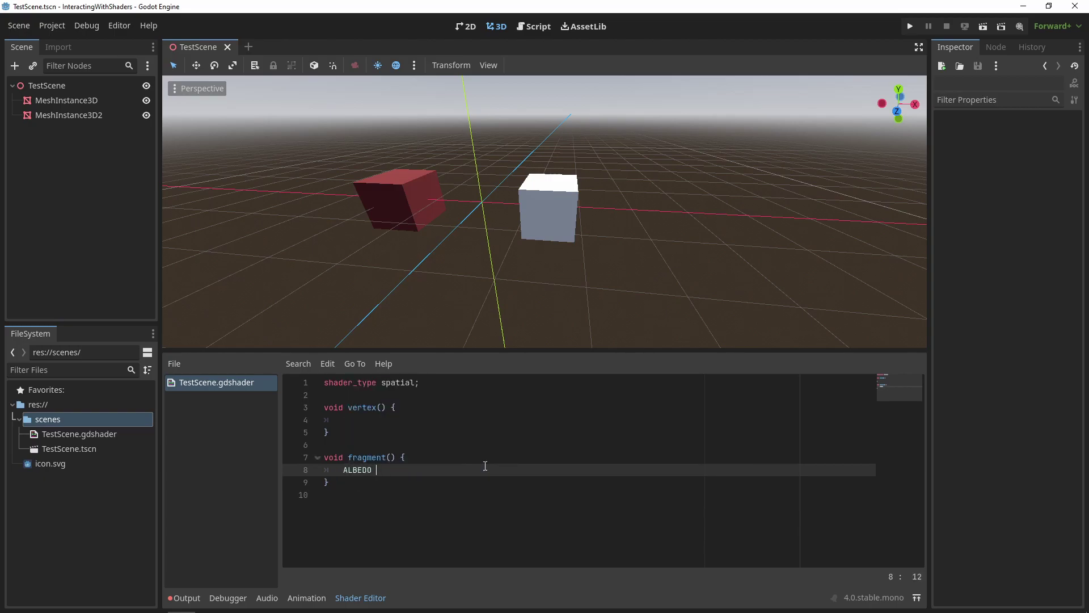
type(" = NOD")
type("E_")
key("Return")
Step: Move the white cube around to watch its world-position colour change
left_click(553, 209)
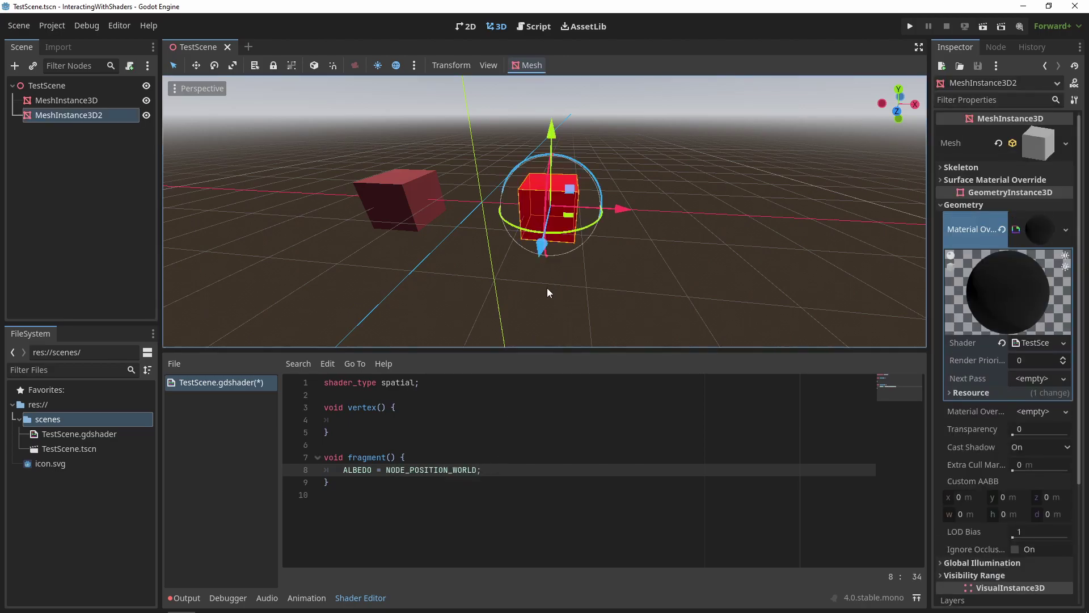
middle_click_drag(547, 288, 573, 234)
left_click_drag(572, 235, 415, 269)
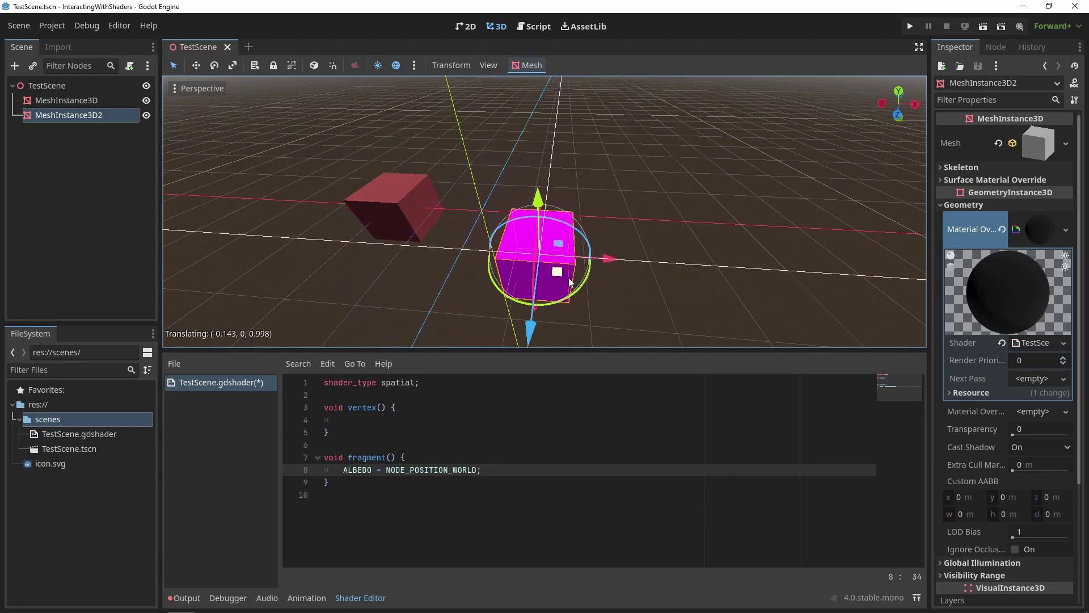
mouse_move(415, 269)
left_mouse_down()
mouse_move(565, 198)
mouse_move(529, 287)
left_mouse_up()
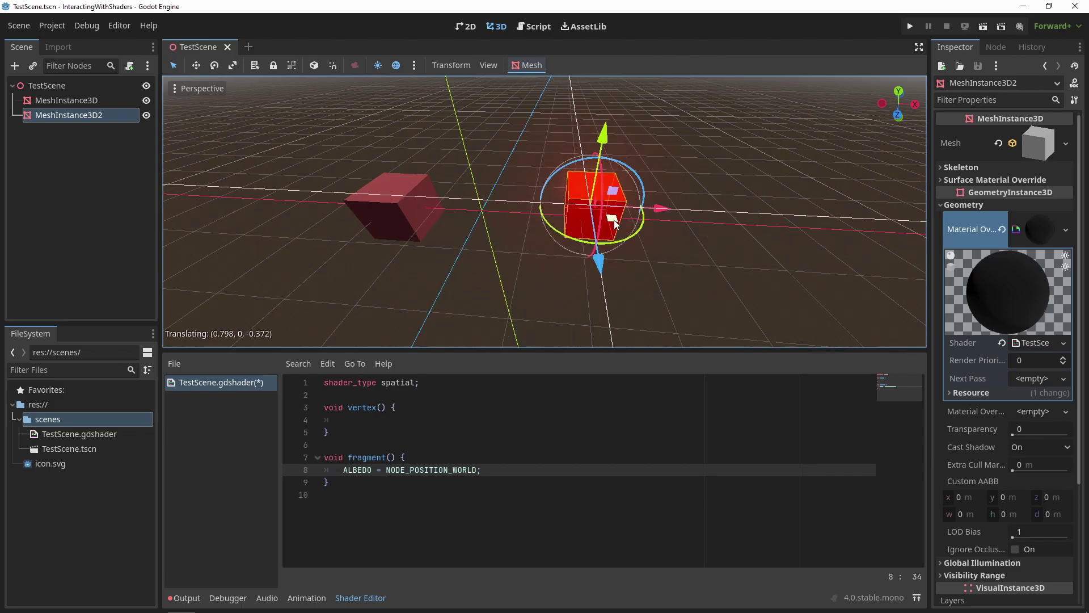
left_click_drag(529, 286, 613, 219)
Step: Revert the shader, then add 'uniform vec4 color : source_color' and 'ALBEDO = color.rgb'
key("ctrl+z")
key("ctrl+z")
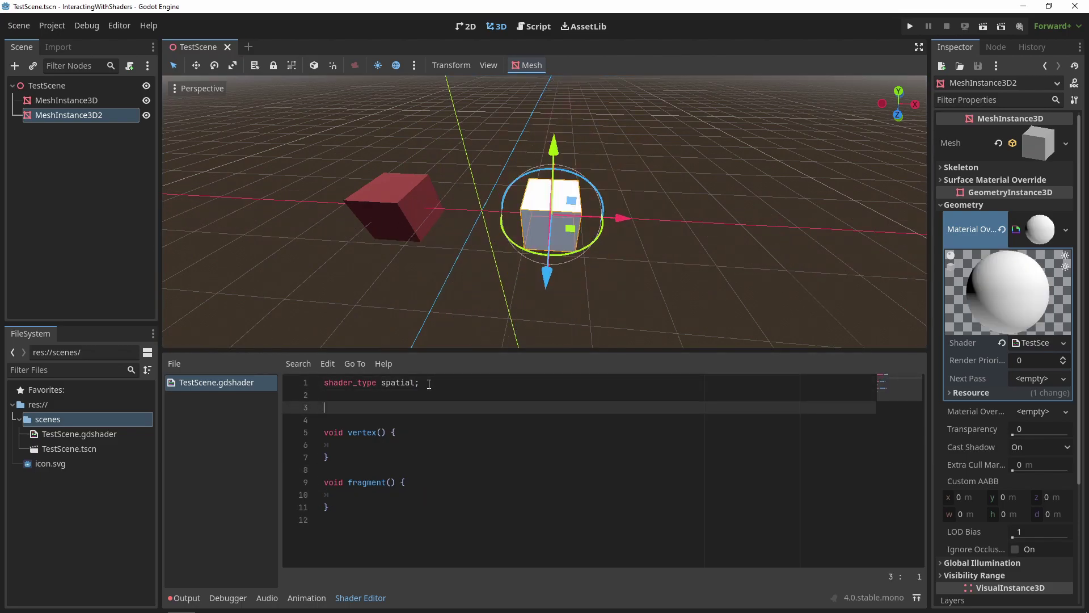
type("uniform vec4 c")
type("olor : s")
type("our")
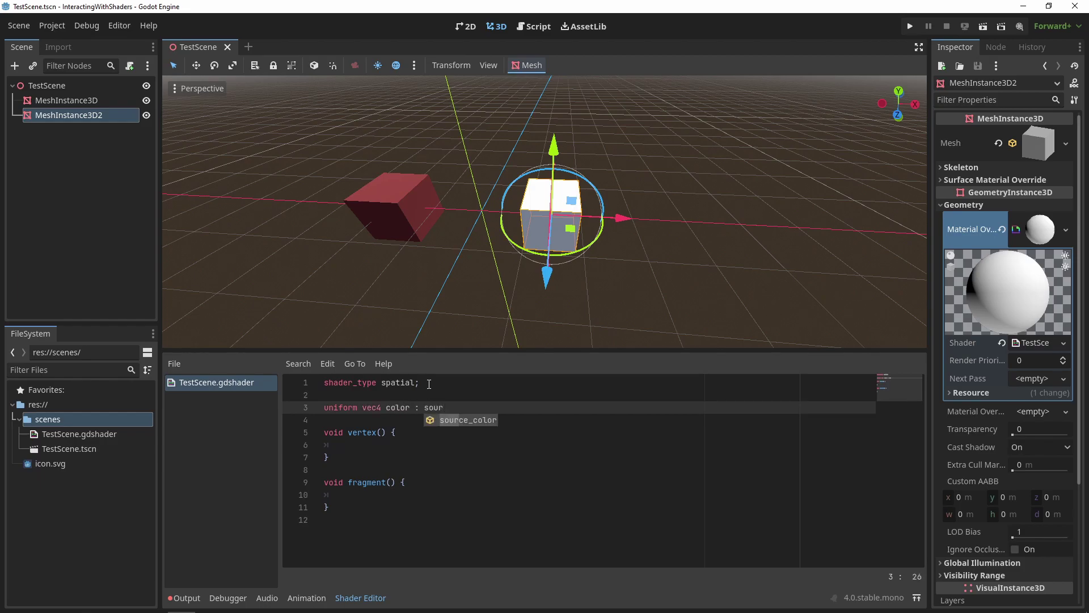
key("Return")
type(";")
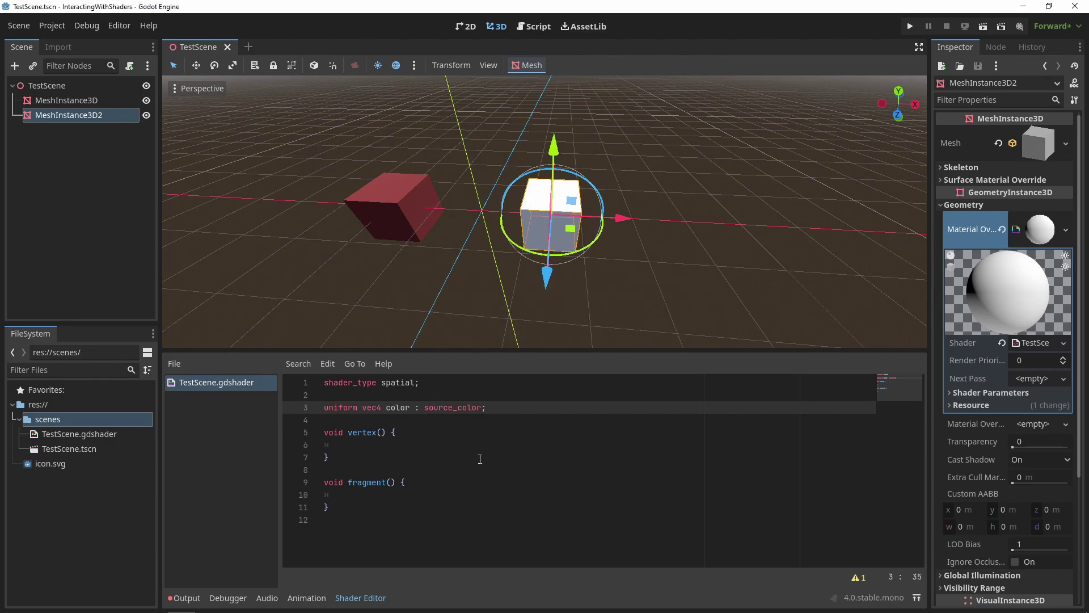
left_click(354, 495)
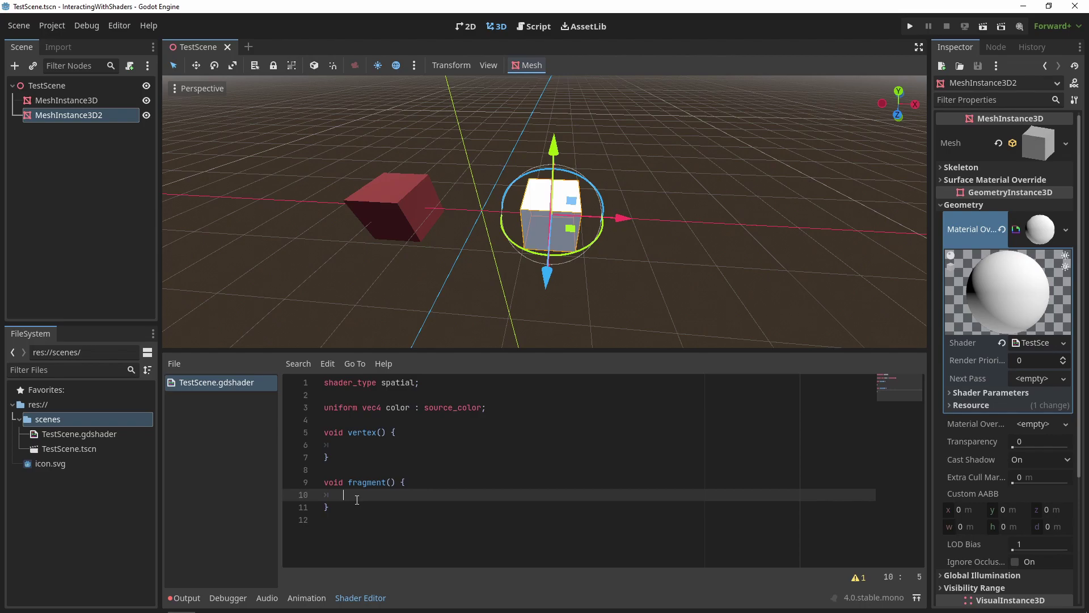
type("ALBEDO = ")
type("color;")
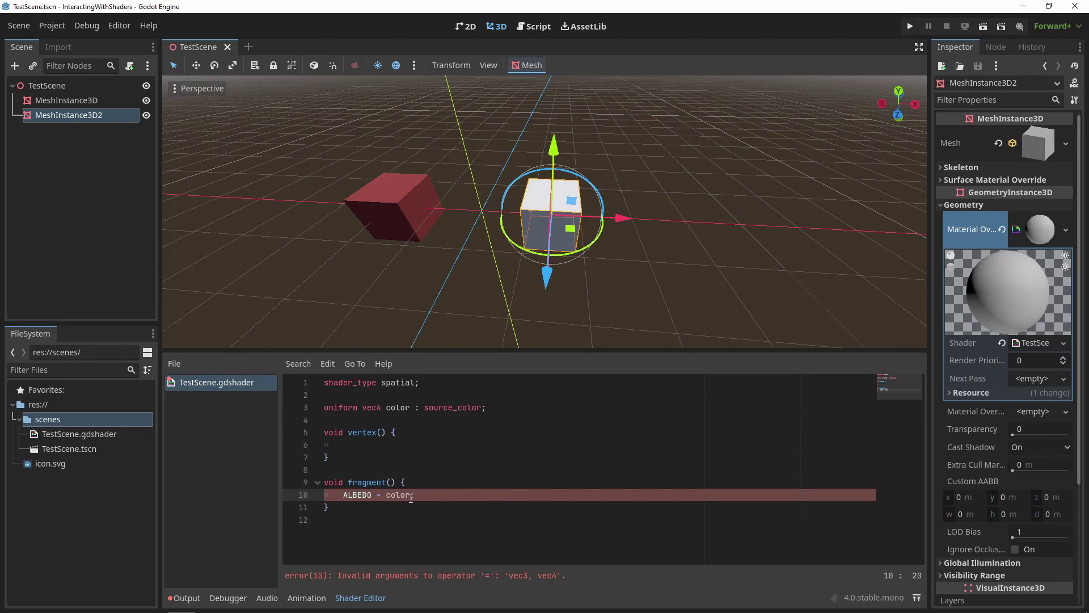
type(".rgb")
left_click(493, 528)
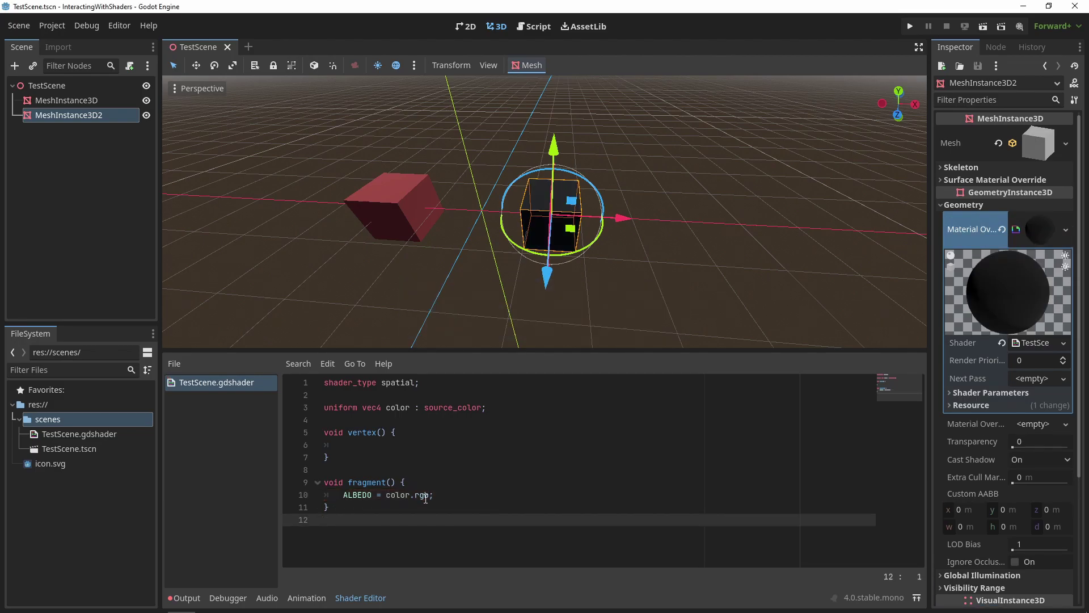
Step: Set the cube's color shader parameter to teal
left_click(1003, 392)
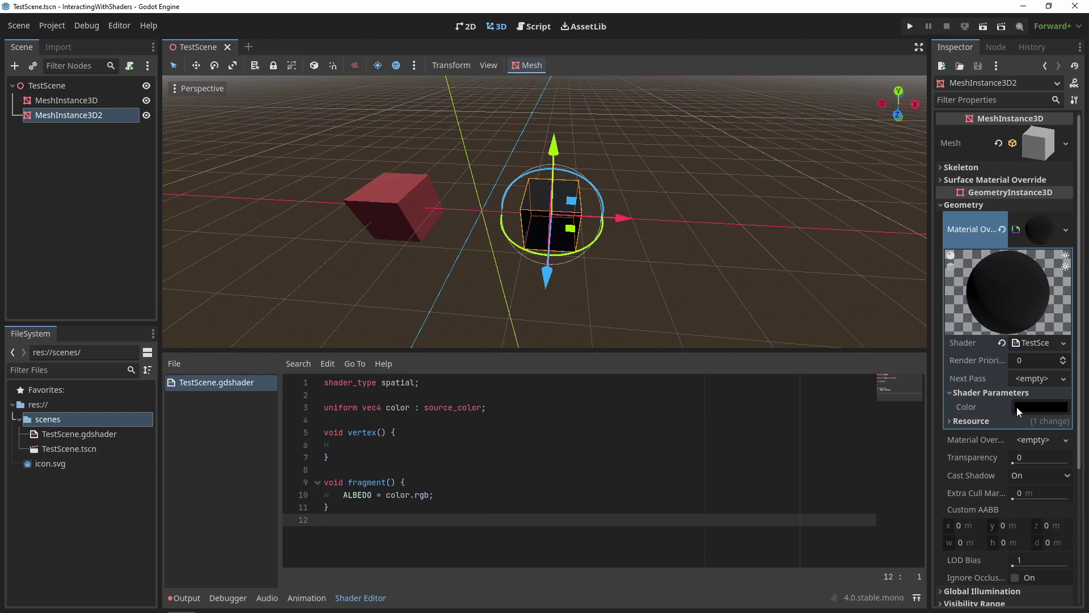
left_click(1021, 407)
mouse_move(973, 271)
left_mouse_down()
mouse_move(993, 273)
mouse_move(957, 304)
mouse_move(921, 295)
mouse_move(936, 273)
mouse_move(957, 273)
left_mouse_up()
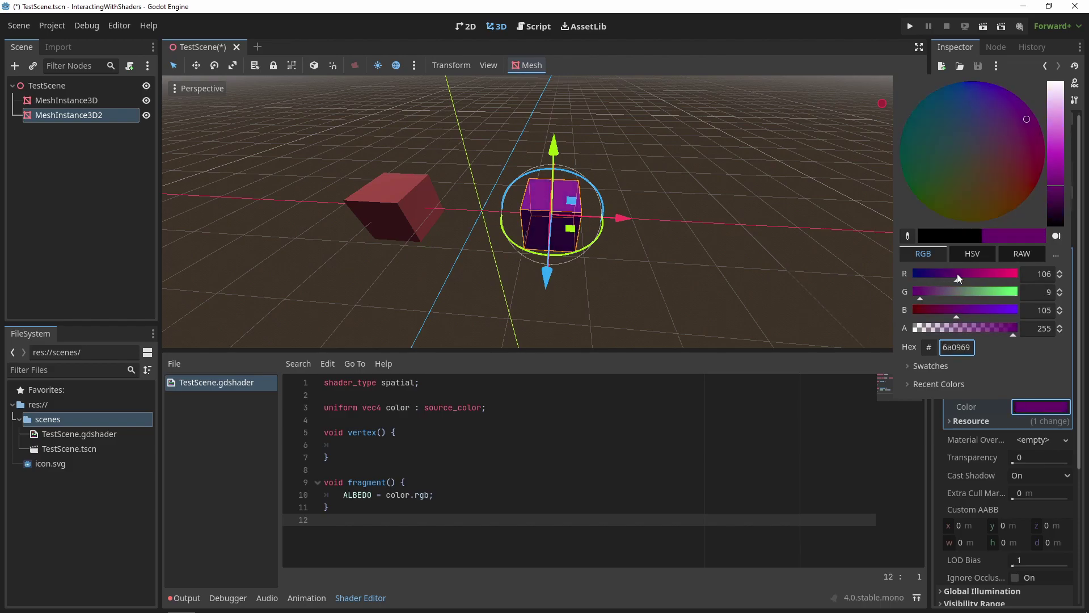
left_click_drag(1062, 186, 1062, 158)
left_click_drag(1030, 120, 928, 133)
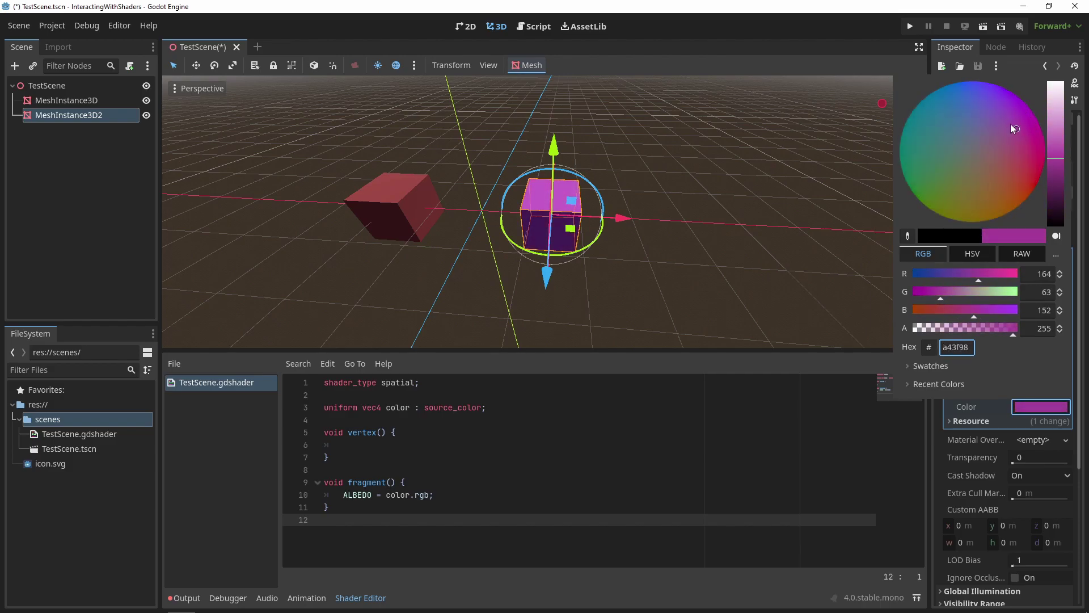
left_click(884, 434)
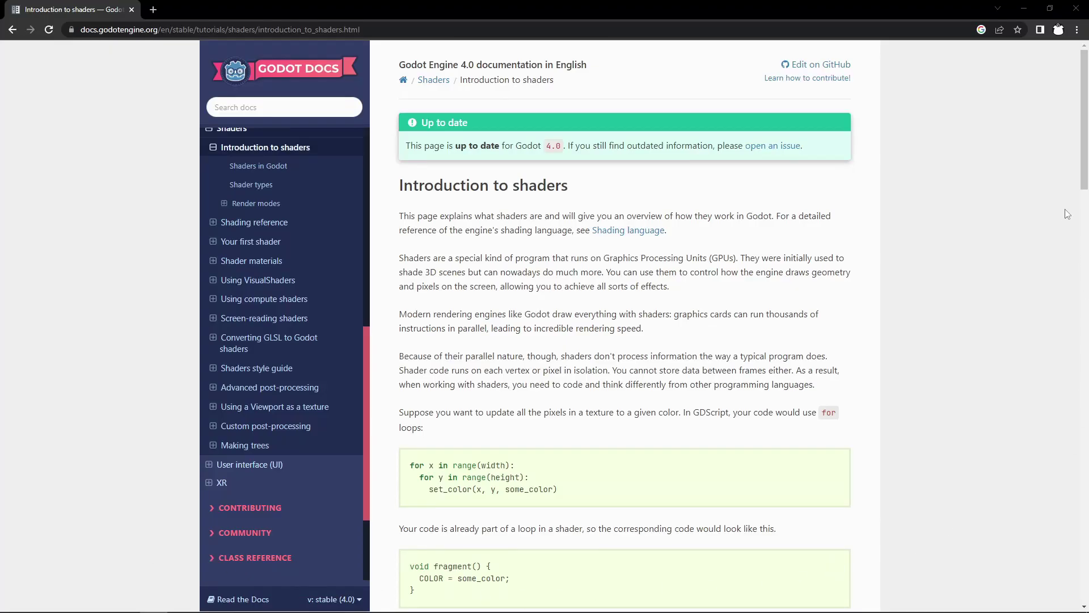
left_click_drag(1085, 172, 1086, 338)
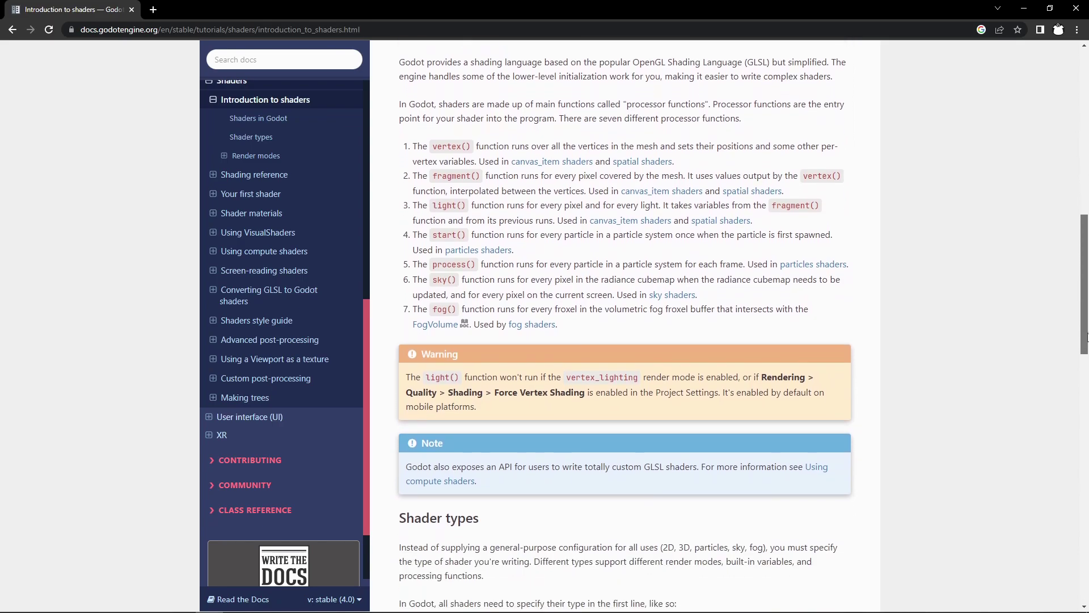
Step: Browse Spatial shaders and Shading language docs, then open Godot Shaders' Lightning Ball page
left_click(213, 176)
left_click(224, 174)
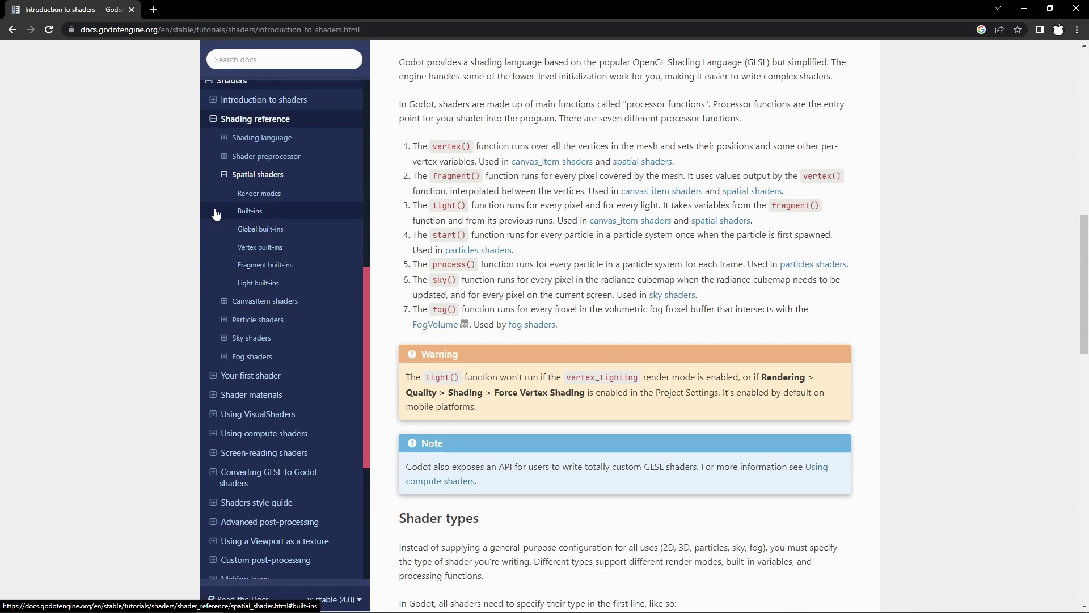
left_click(225, 141)
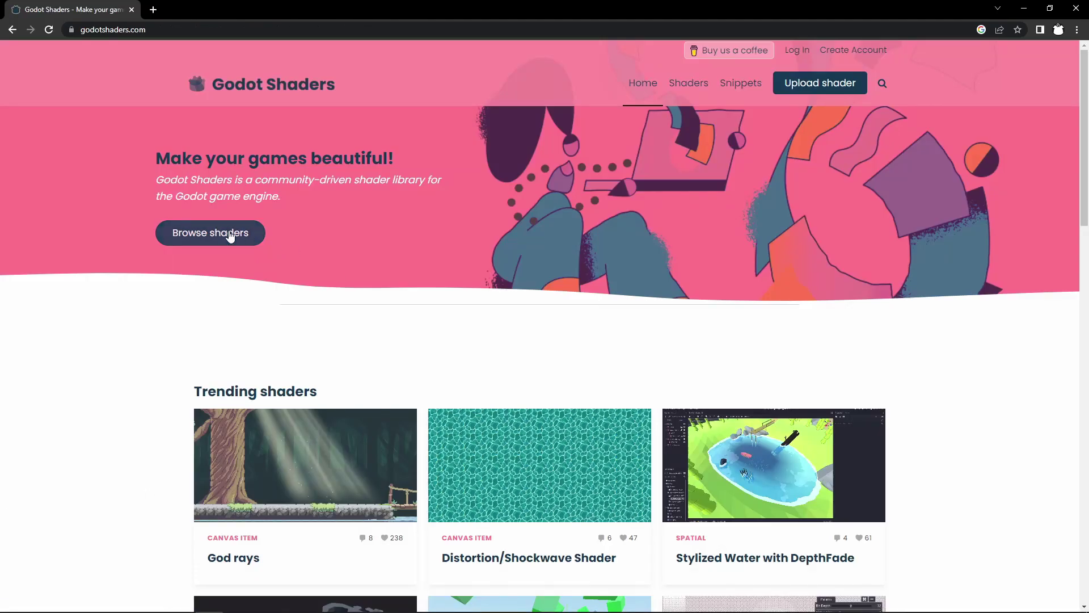
left_click(230, 235)
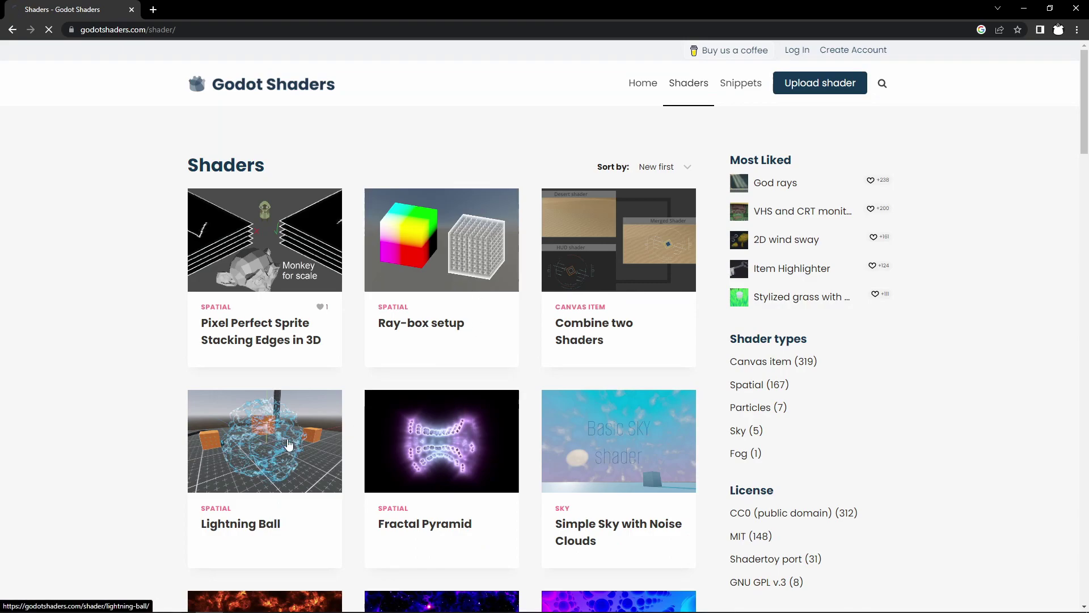
left_click(289, 445)
scroll(400, 413, "down", 3)
scroll(400, 412, "down", 2)
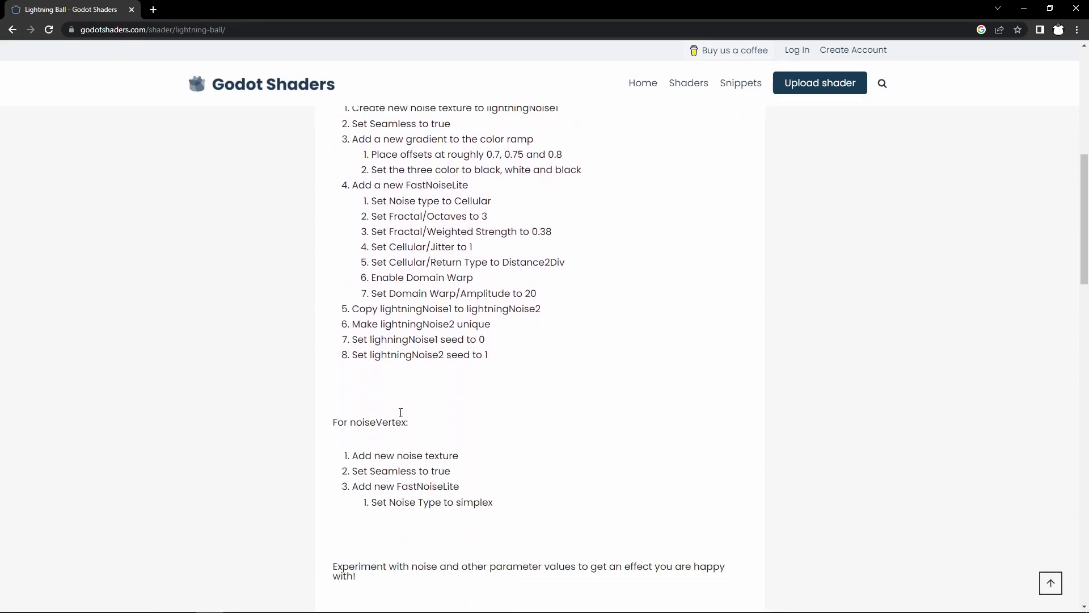
scroll(398, 414, "down", 3)
scroll(398, 415, "down", 3)
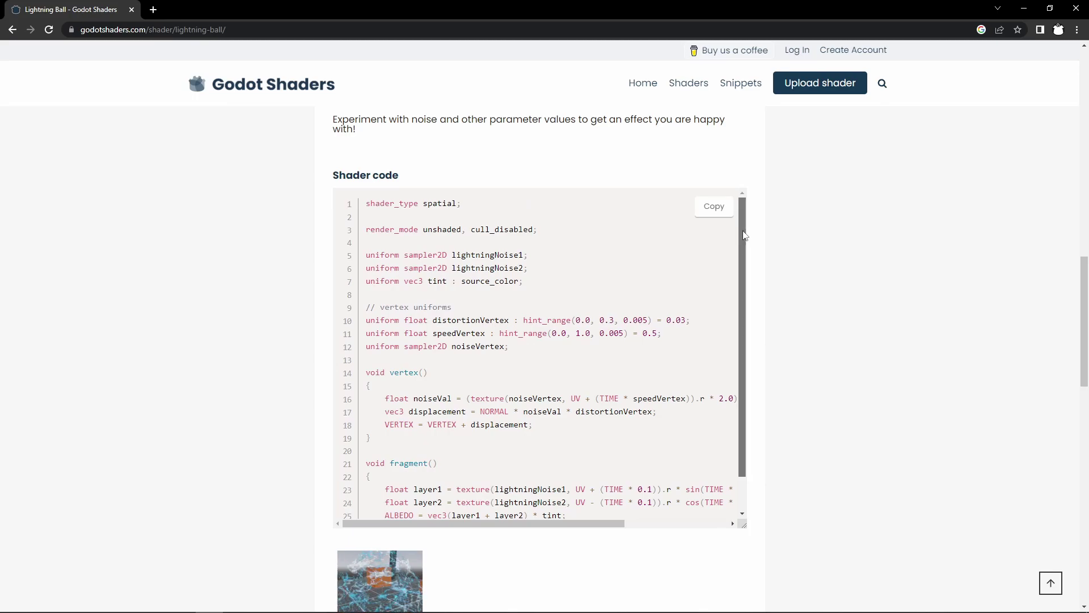
left_click_drag(743, 235, 741, 265)
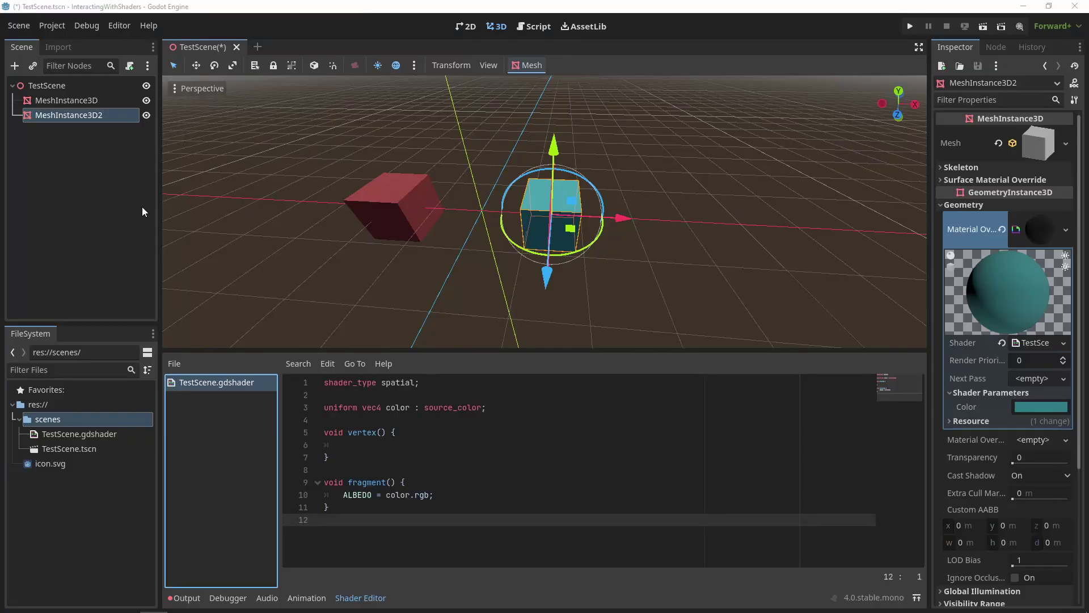
Step: Rename the red cube to MeshInstanceWithStandardMaterial and rename the second mesh node
double_click(105, 100)
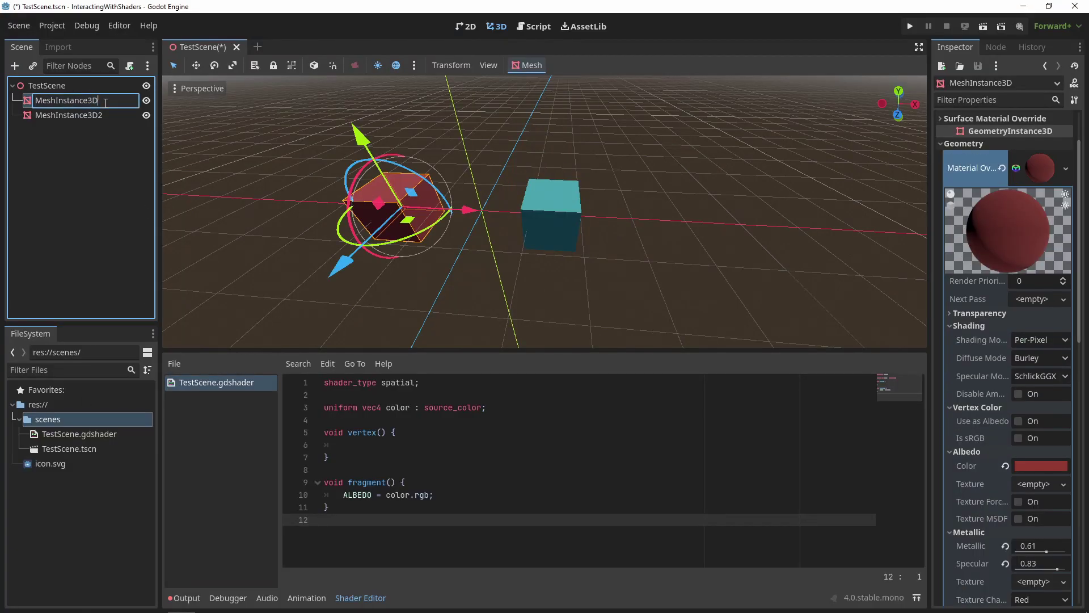
key("BackSpace")
key("BackSpace")
type("Wi")
type("tandardMateria")
type("l")
key("Return")
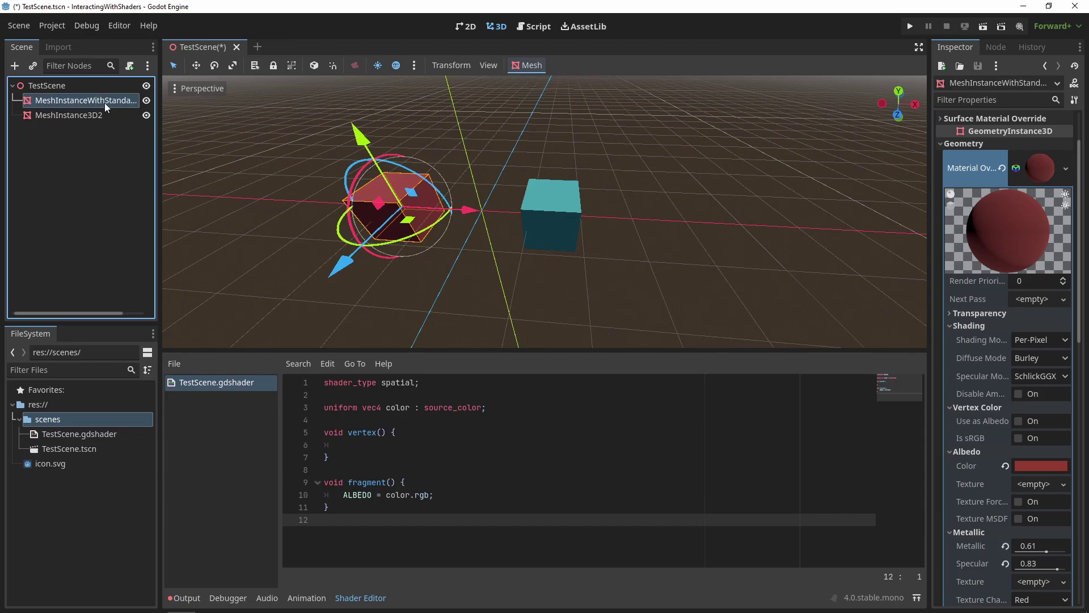
right_click(79, 116)
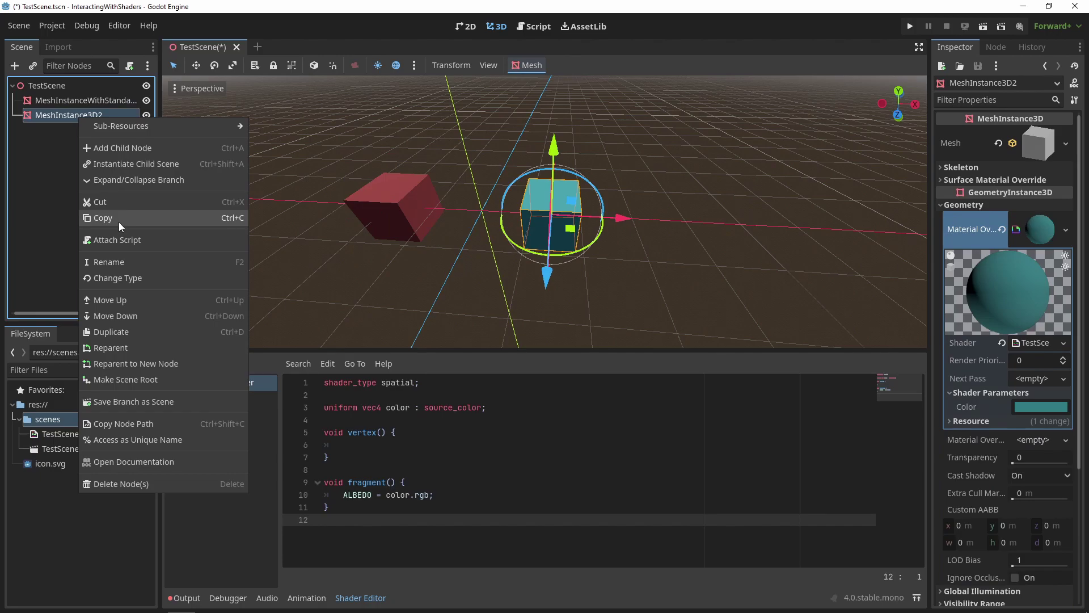
left_click(126, 263)
key("End")
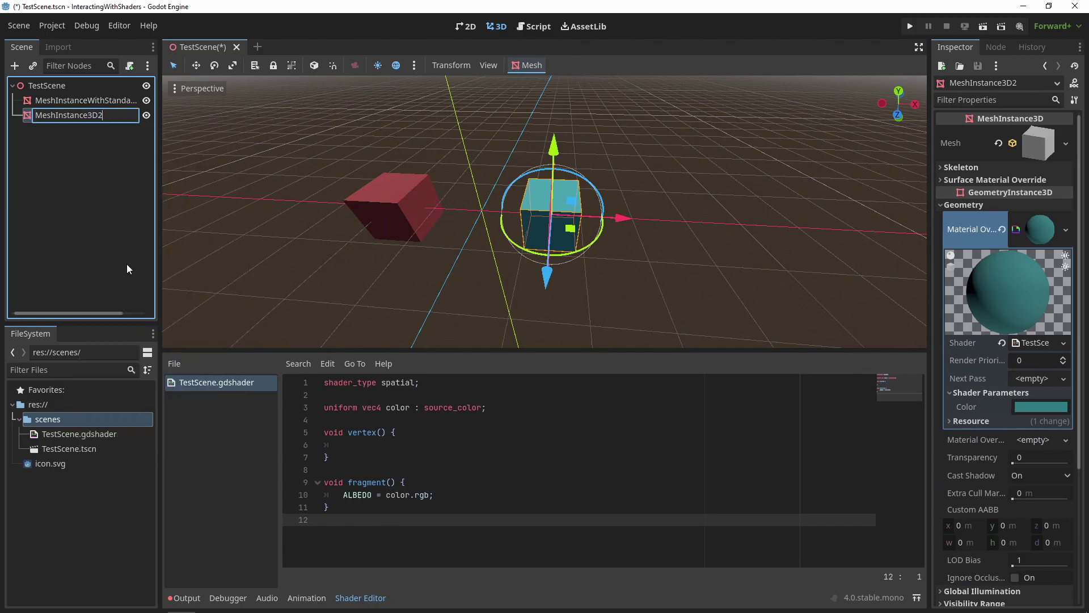
key("BackSpace")
key("BackSpace")
key("BackSpace")
type("WithShader")
type("Material")
key("Return")
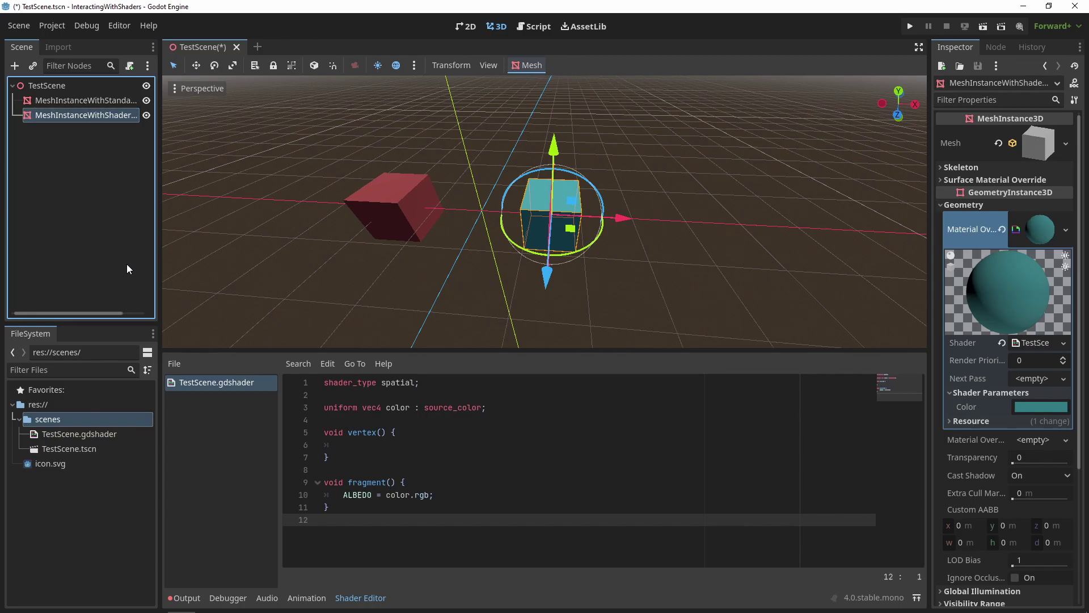
Step: Attach a new C# script, TestScene.cs, to the TestScene root node
right_click(59, 85)
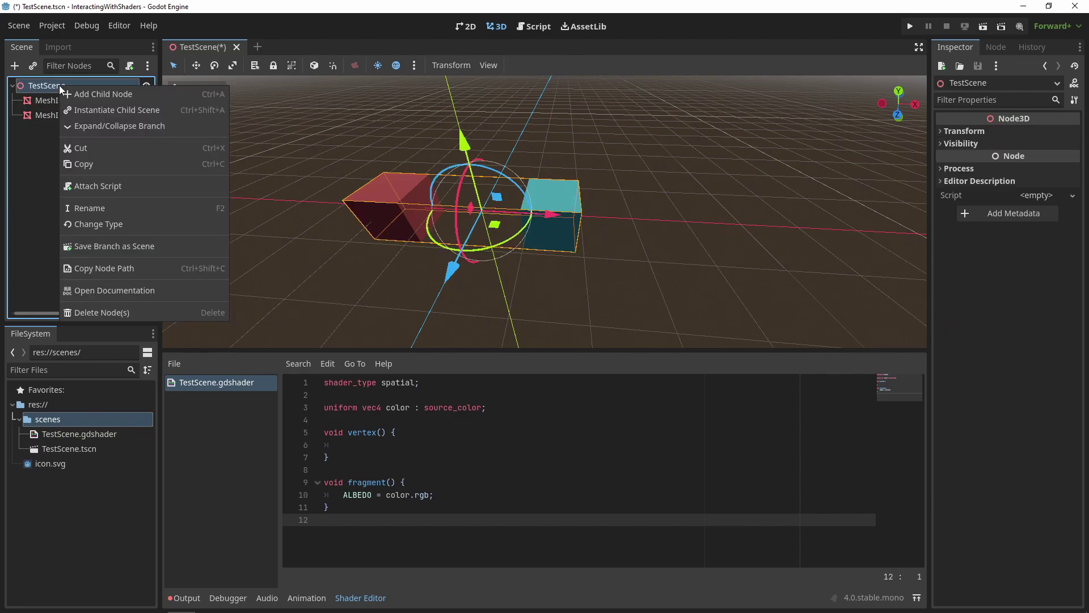
left_click(83, 186)
left_click(532, 215)
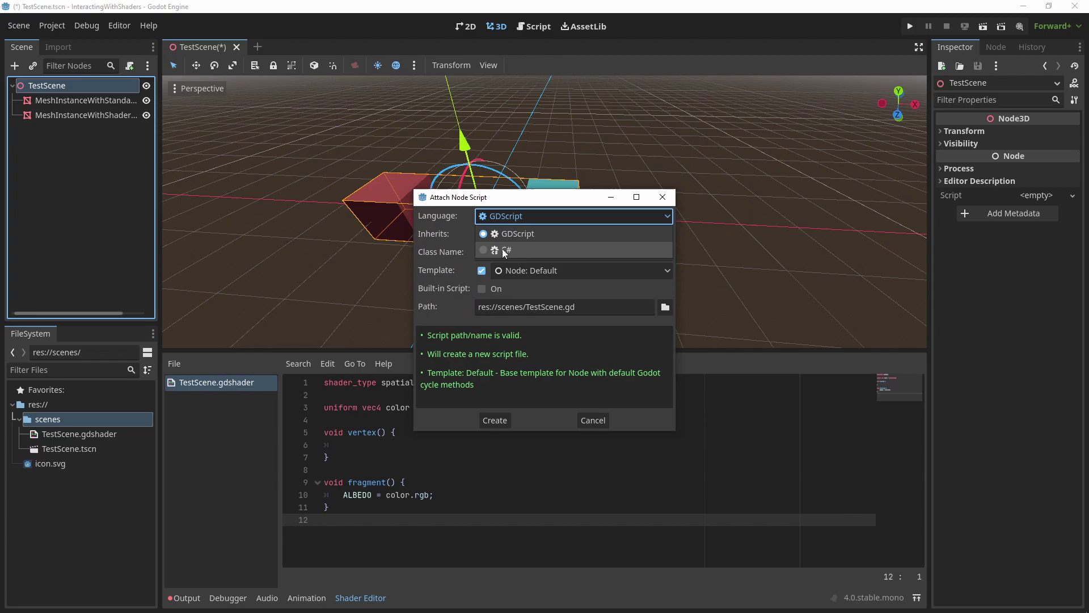
left_click(501, 247)
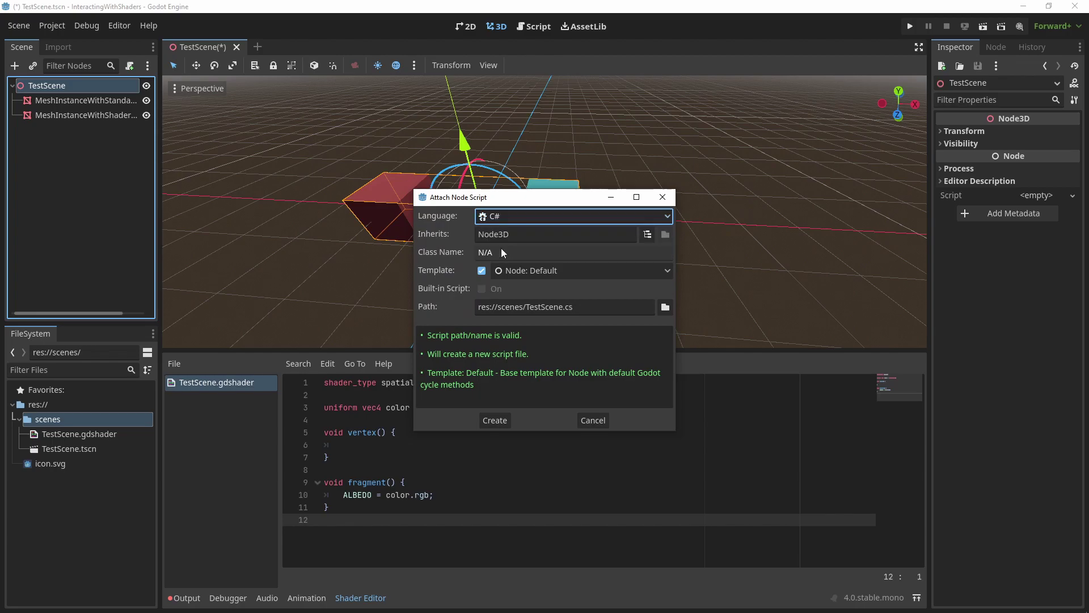
left_click(491, 421)
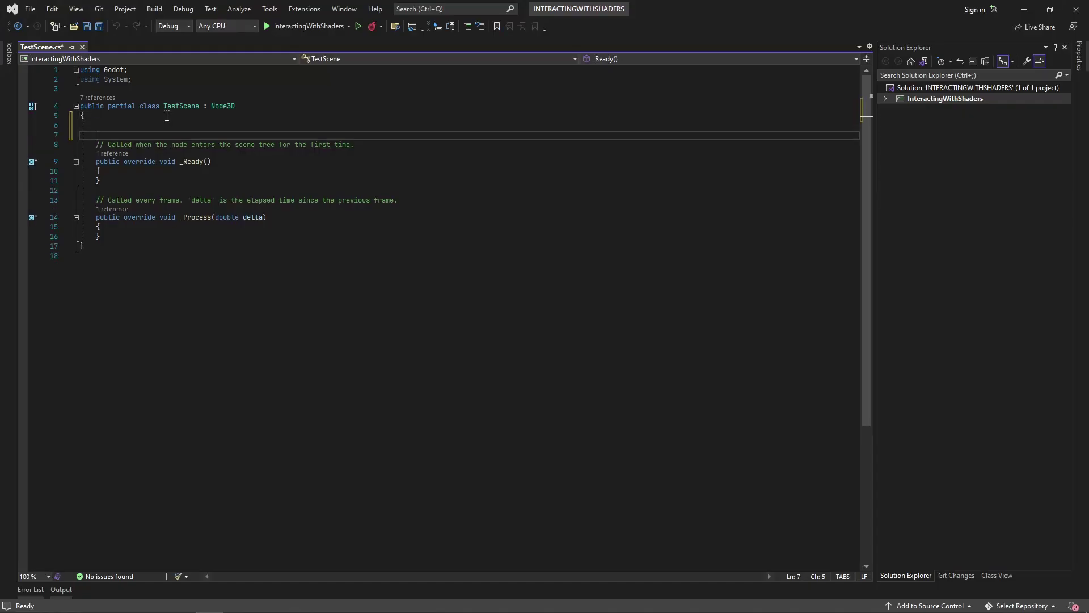
Step: Declare two private MeshInstance3D fields in the class
key("Up")
type("private MeshInstance3D _meshIns")
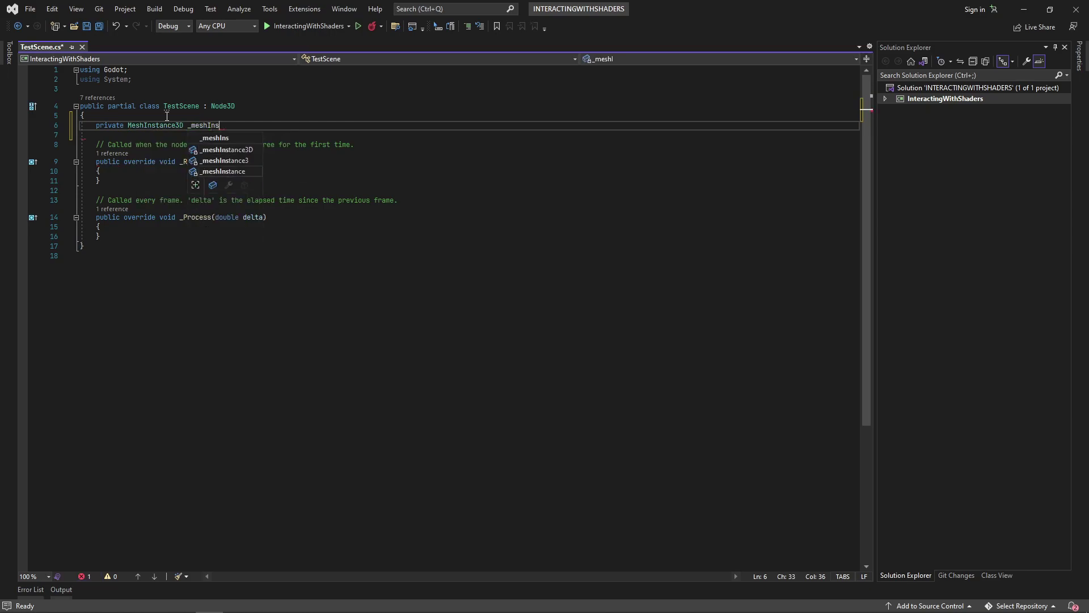
type("tanceWithStandardMaterial;")
key("ctrl+d")
key("ctrl+BackSpace")
type("_mehsIn")
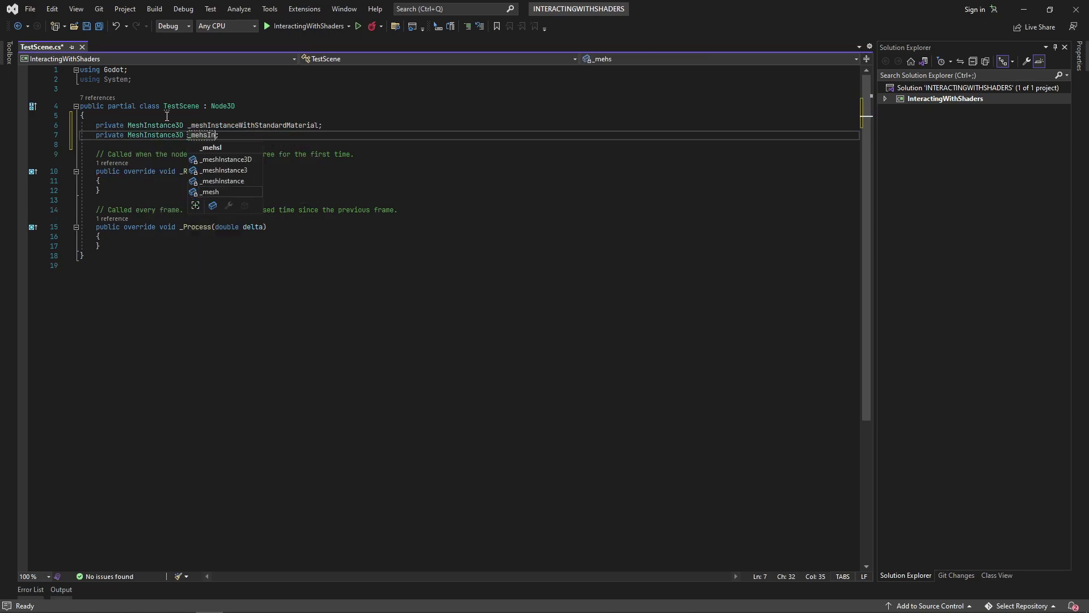
type("stanceWithShaderMaterial;")
Step: In _Ready, assign both fields with GetNode<MeshInstance3D>() by node name
left_click(129, 181)
key("Return")
type("_meshInstanceWithStandardMaterial")
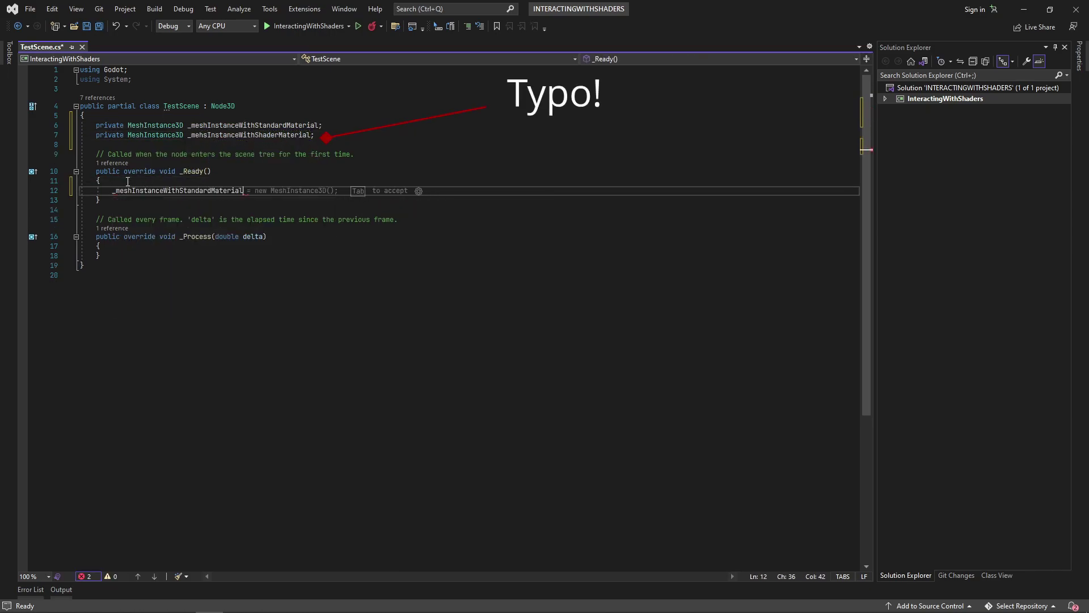
type(" = GetNode<MeshInstance3D>(")
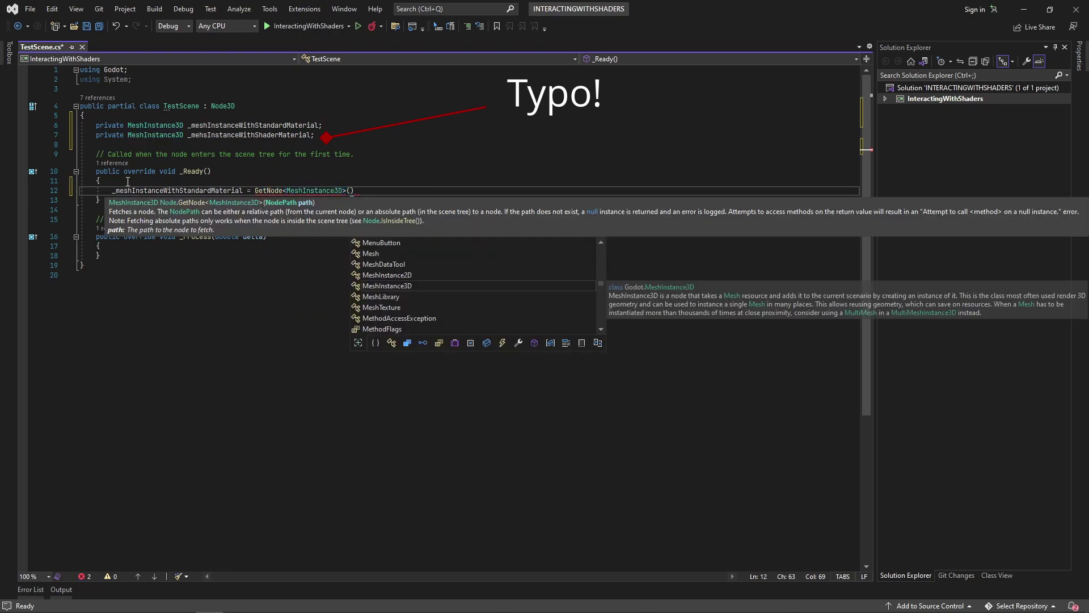
type("\"MeshInstanceWithStandardMaterial\")")
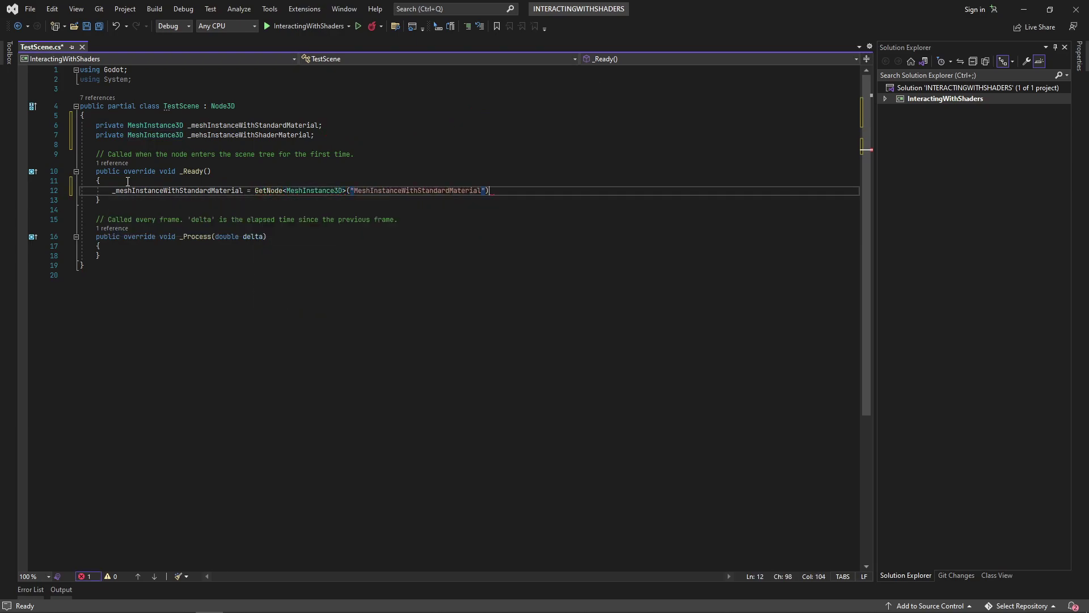
type(";")
key("Return")
type("_mehsInstanceWithShaderMaterial = GetNode<MeshI>")
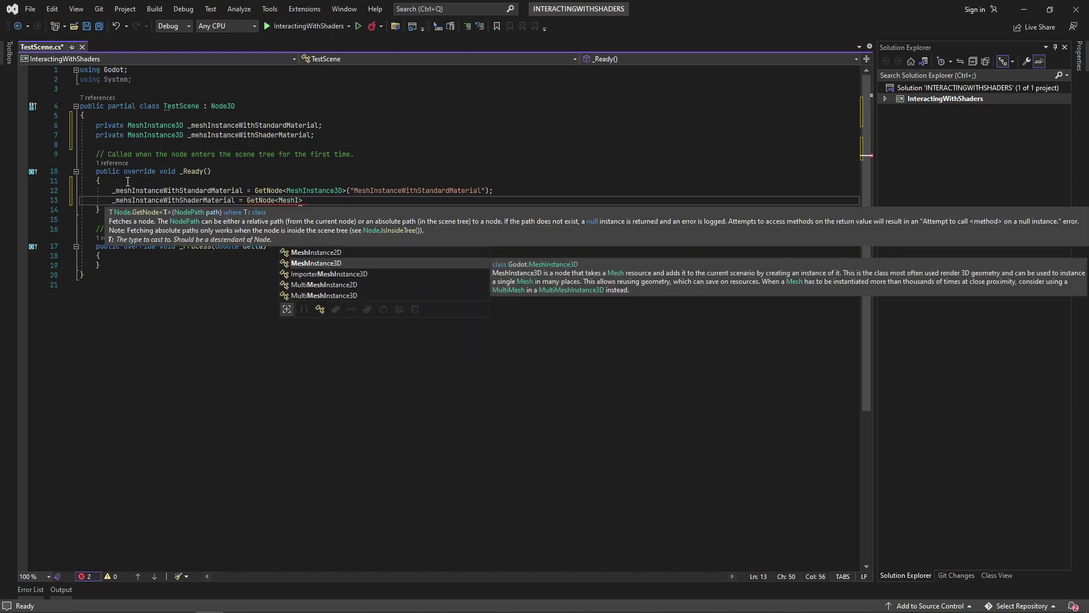
key("Tab")
type("(\"MeshInstanceWithShaderMate")
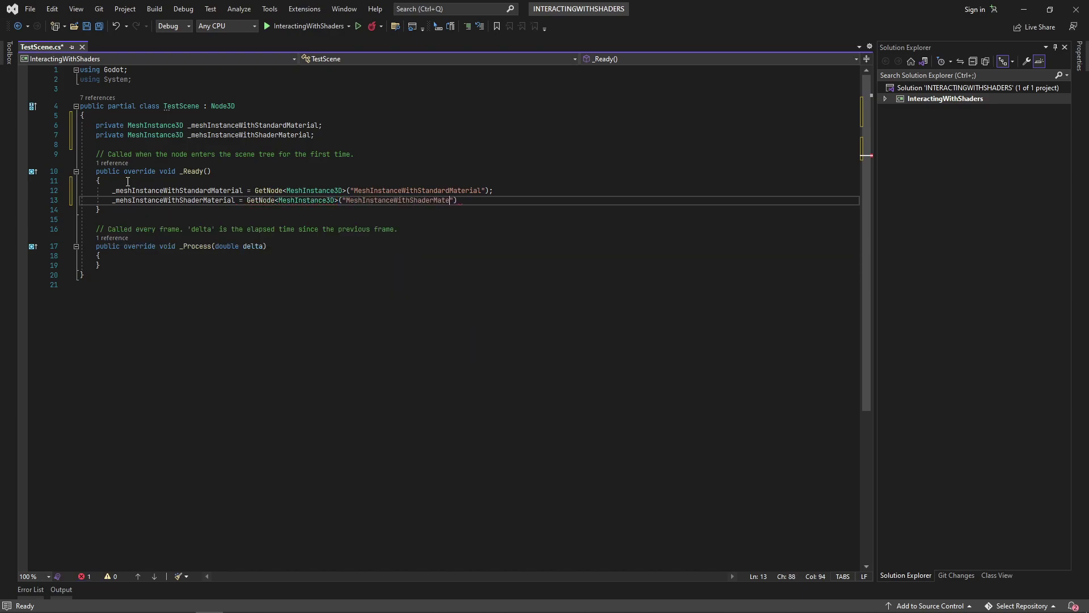
type("rial")
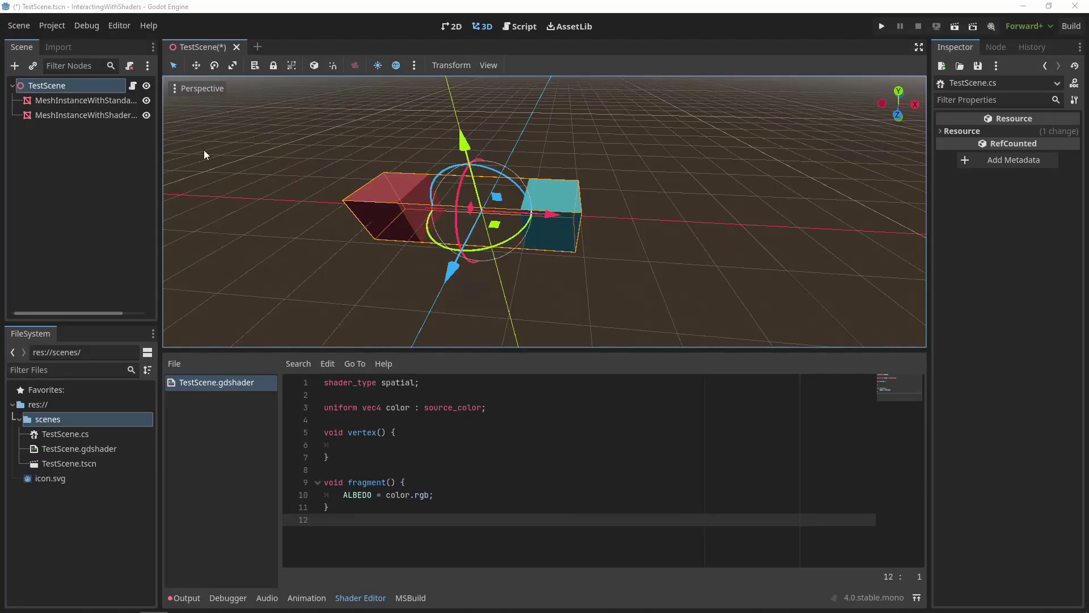
Step: Inspect MeshInstanceWithStandardMaterial's Geometry, surface material override and box mesh properties
left_click(106, 102)
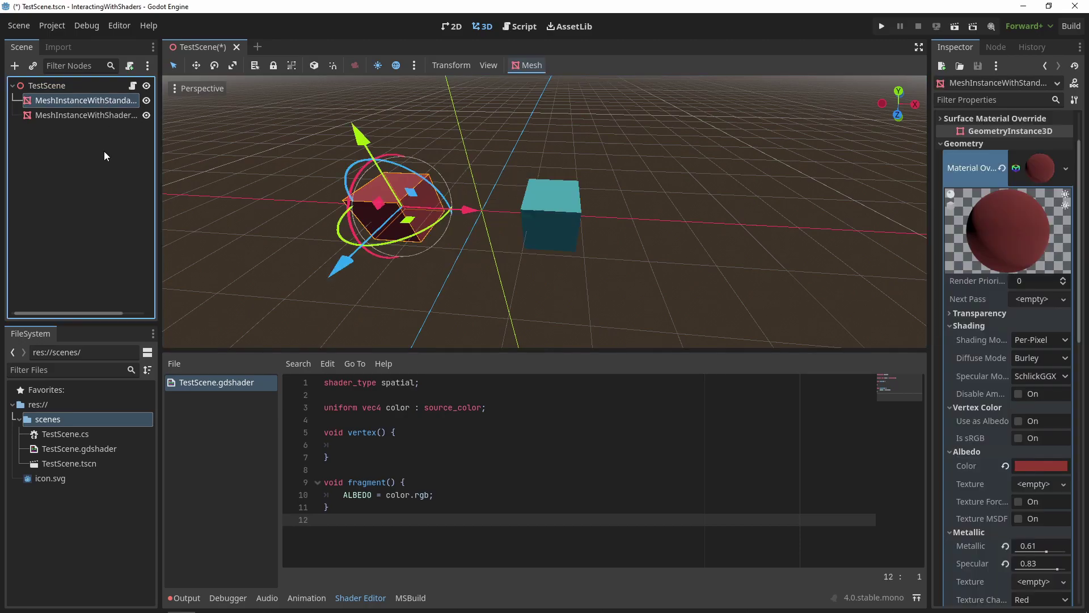
left_click(949, 146)
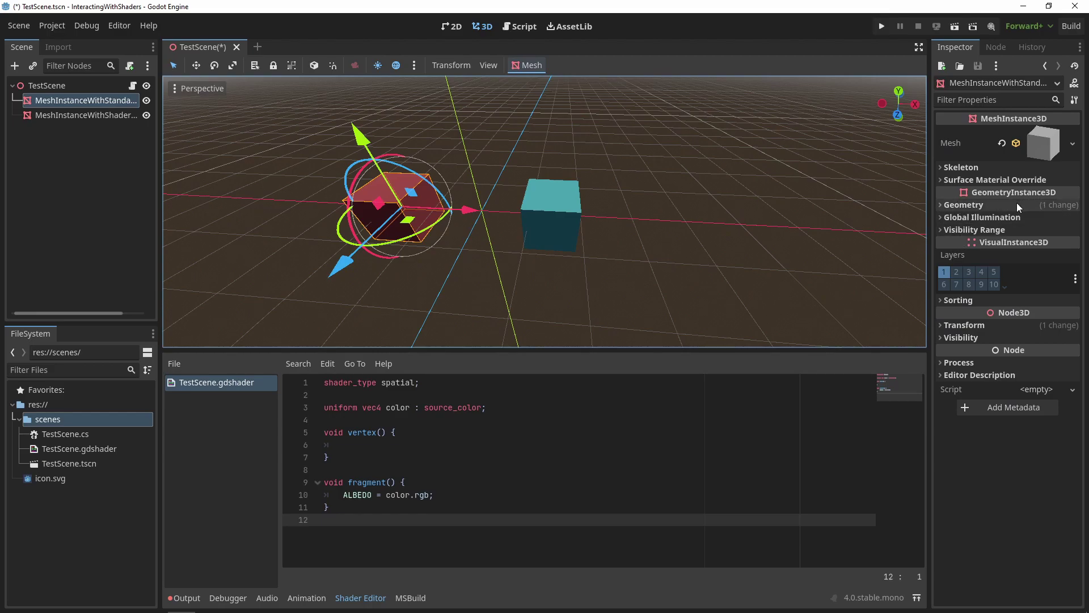
left_click(991, 203)
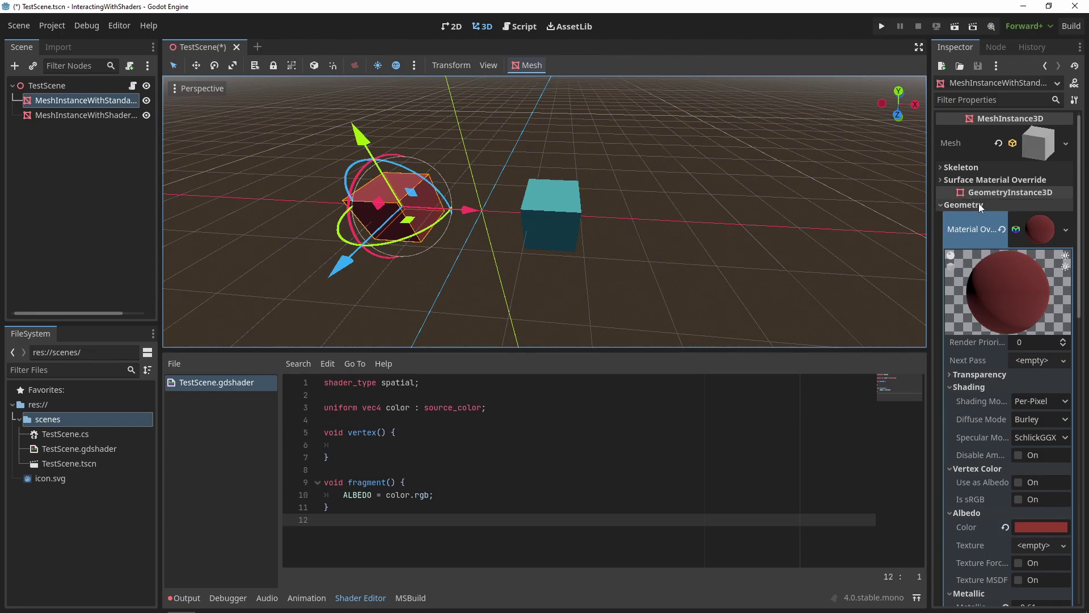
left_click(943, 181)
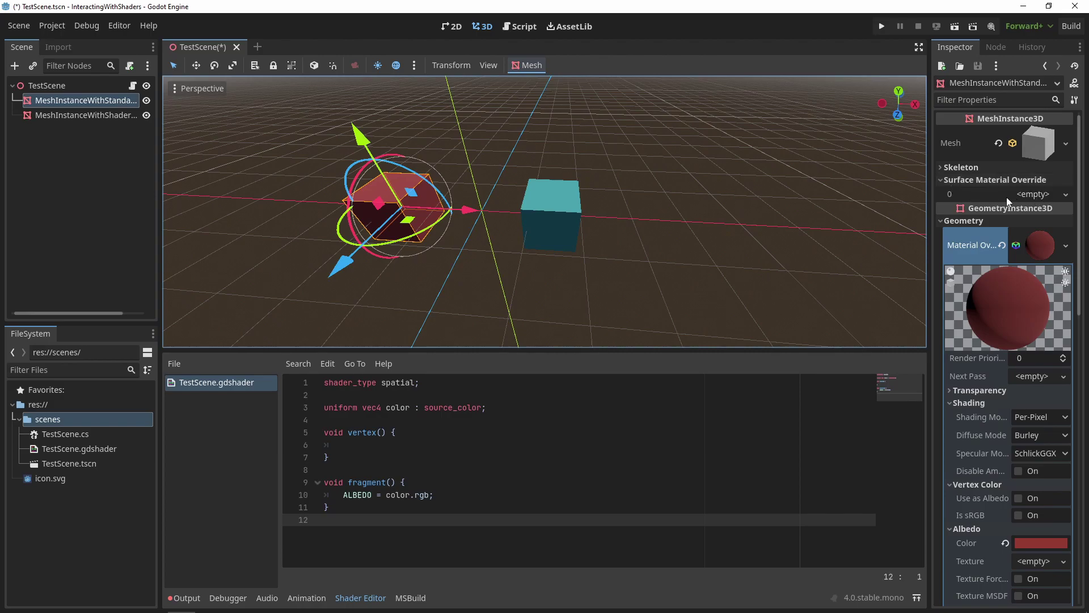
left_click(1036, 152)
scroll(978, 324, "down", 3)
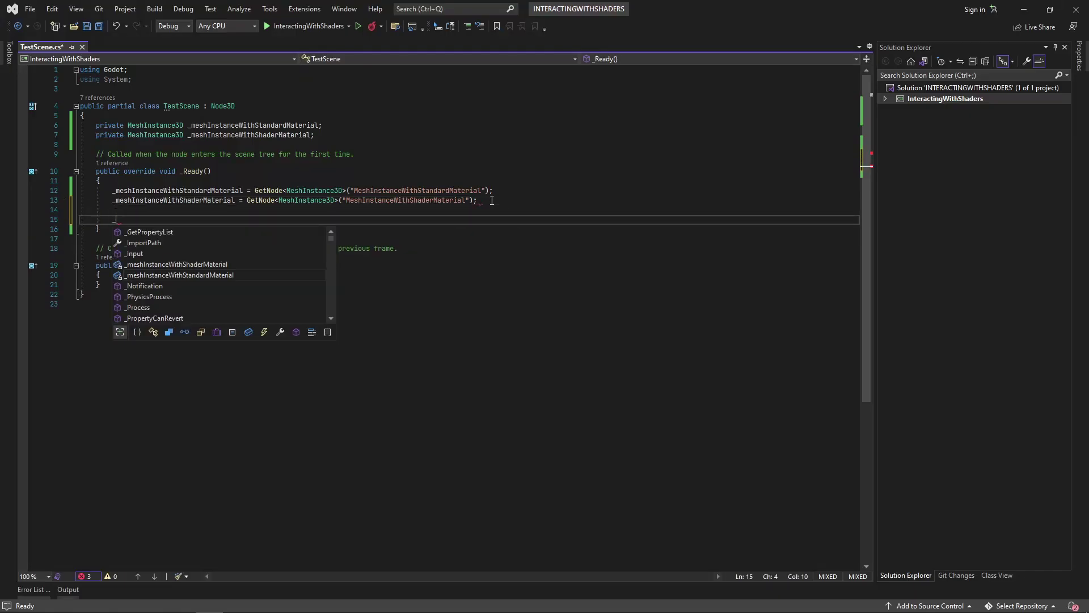
type("_mesh")
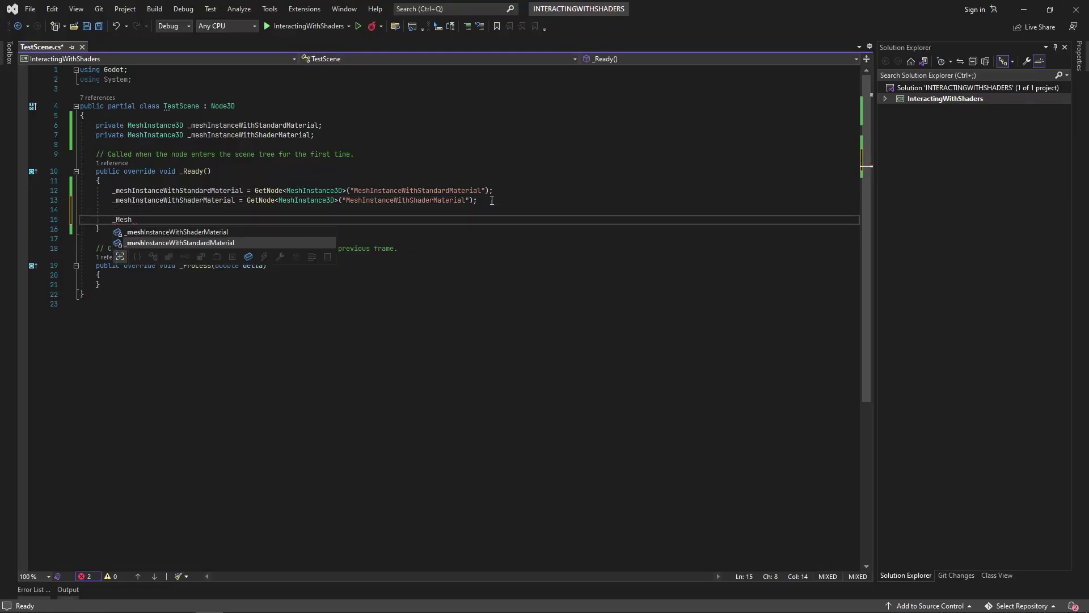
Step: Write _Ready lines reading the cube's MaterialOverride as ShaderMaterial and GetSurfaceOverrideMaterial
key("Tab")
type(".Mat")
key("Tab")
type("= ")
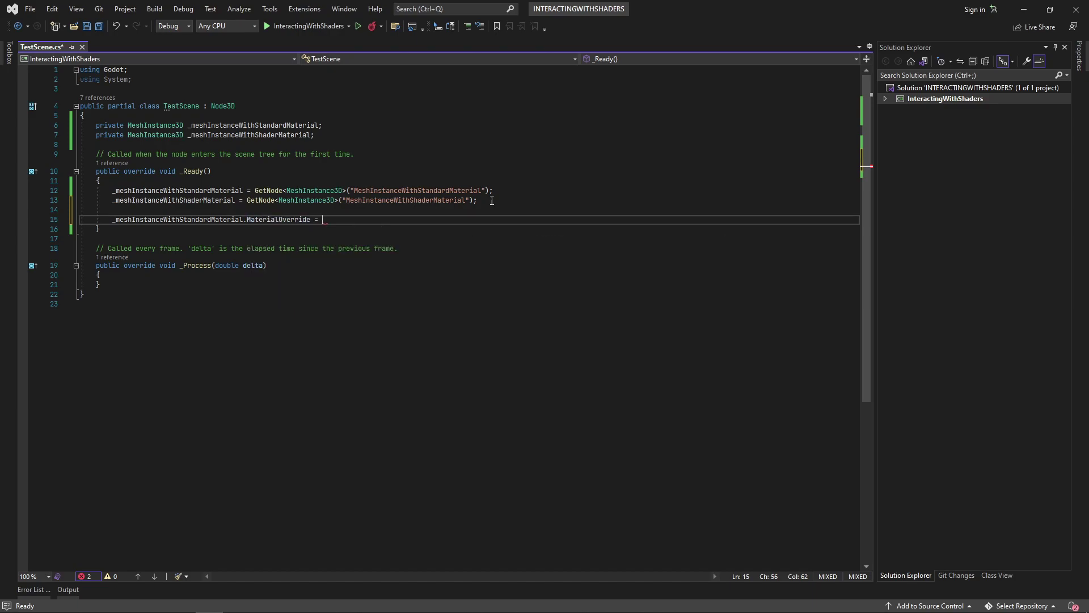
type("new ShaderM")
key("Tab")
type("();")
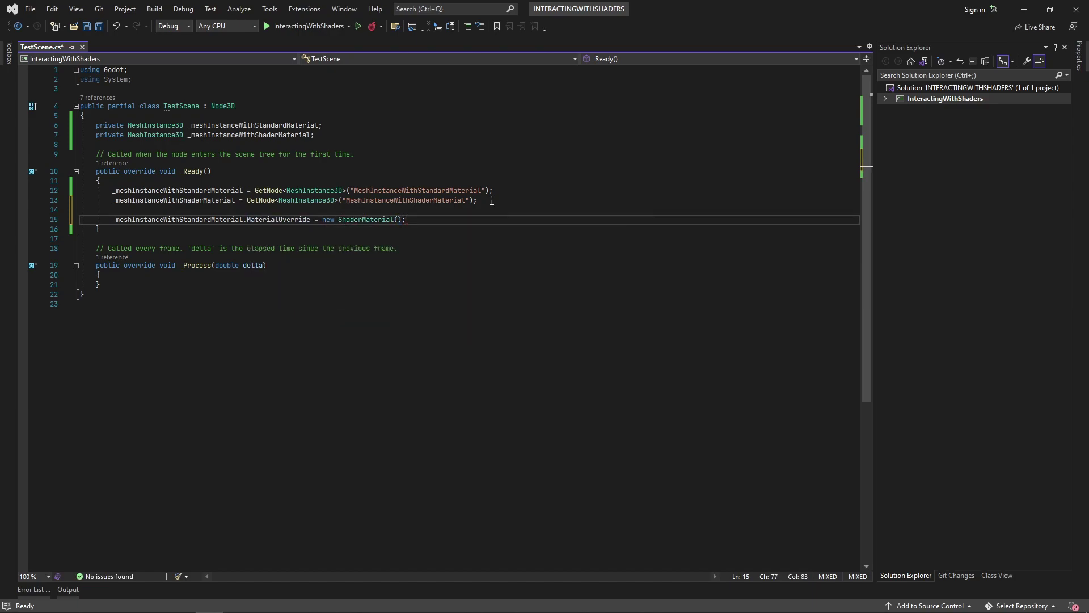
type(" // This is the Geometry")
type(" Override!")
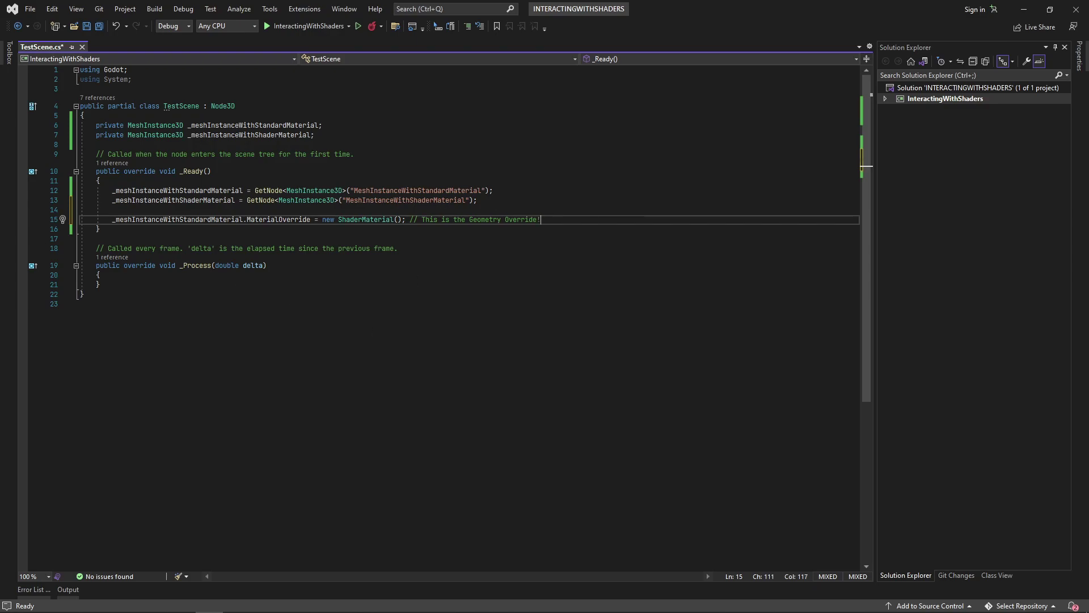
key("Return")
type("Mat")
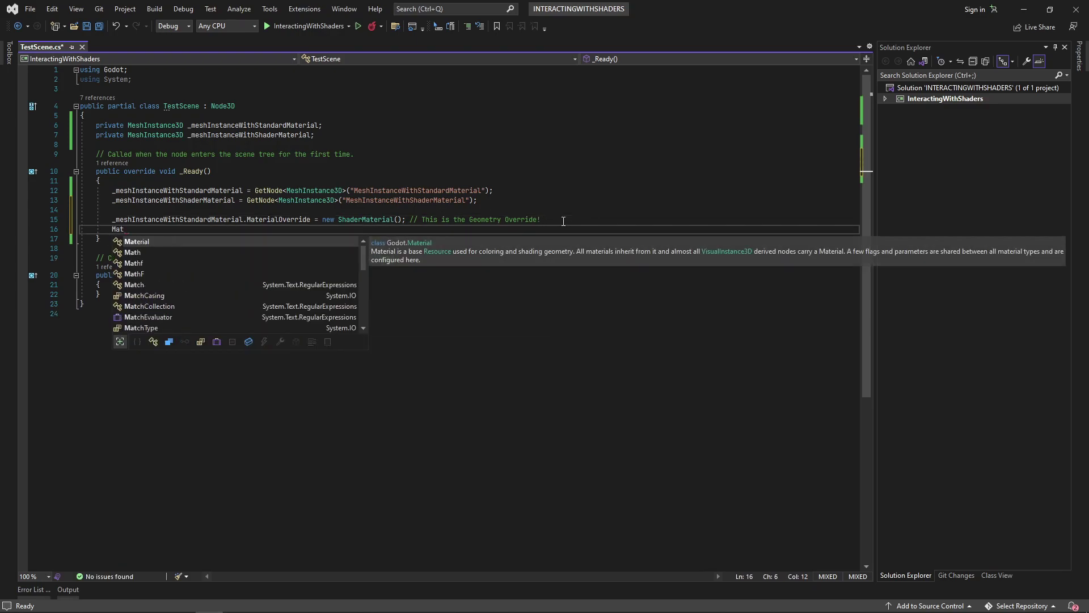
type("erial mater")
key("Tab")
type("= _")
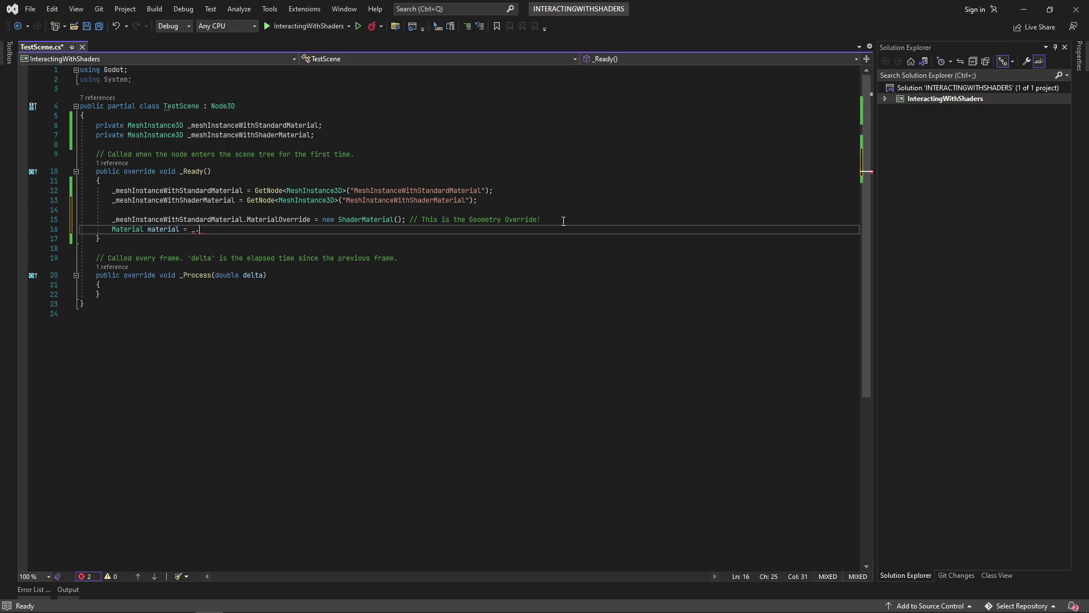
type("mesh.GetSurf")
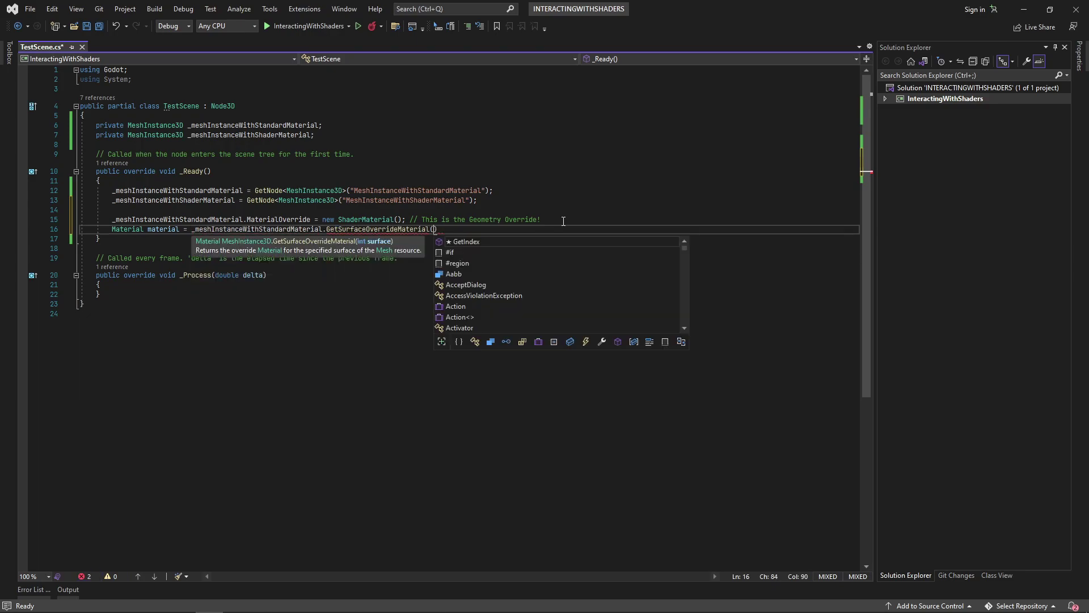
type("(0);")
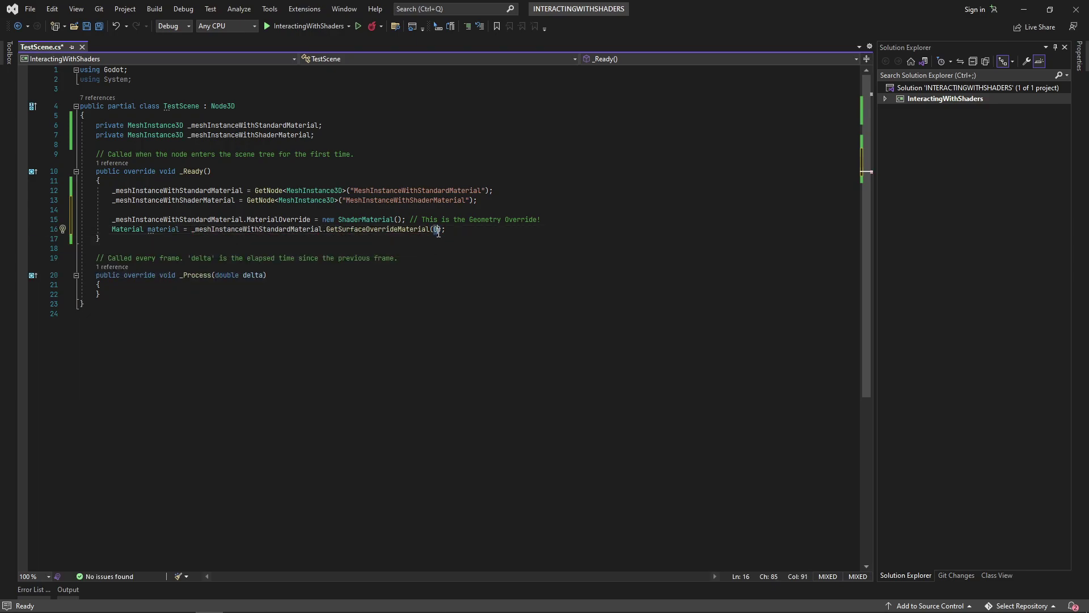
key("Return")
key("Return")
key("BackSpace")
type("_mesh")
key("Tab")
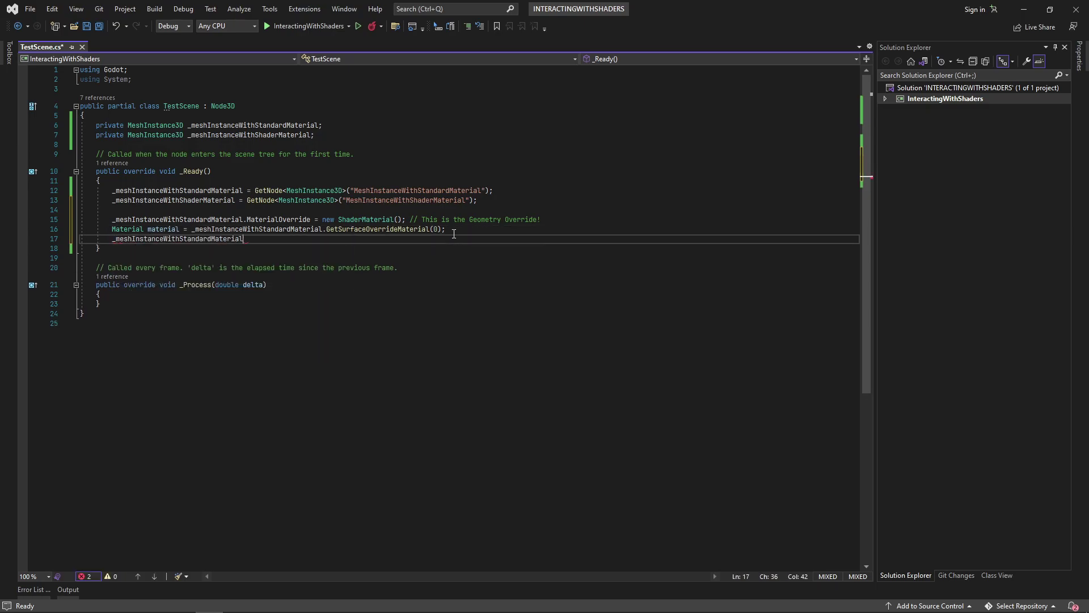
type(".SetSurf(0, mat")
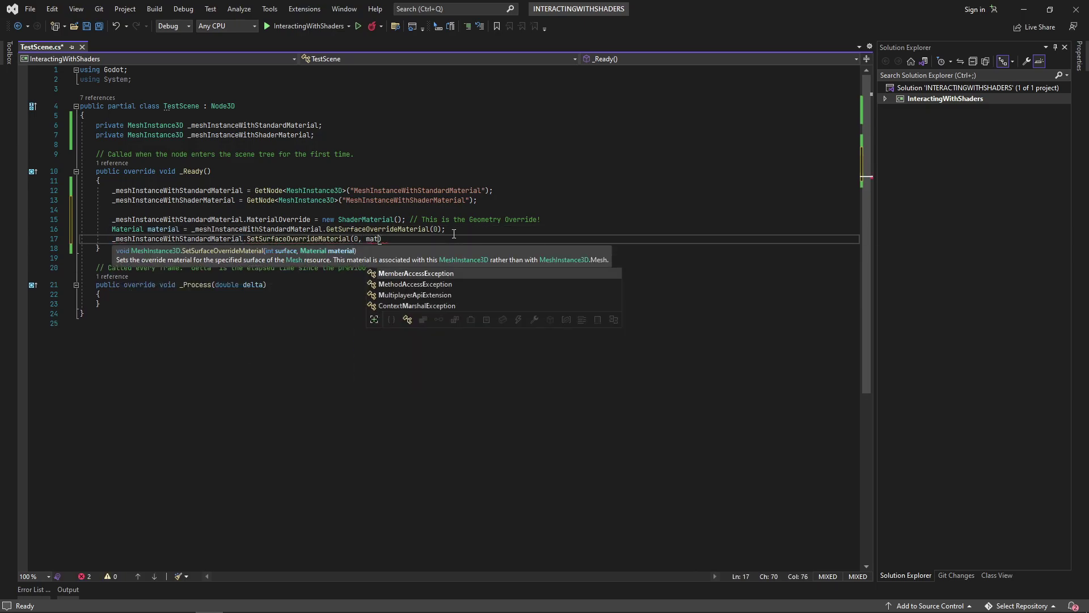
type(");")
Step: Add a Mesh.SurfaceGetMaterial(0) call with a comment line above it
left_click(550, 219)
key("Return")
key("Return")
type("// Getting and sett")
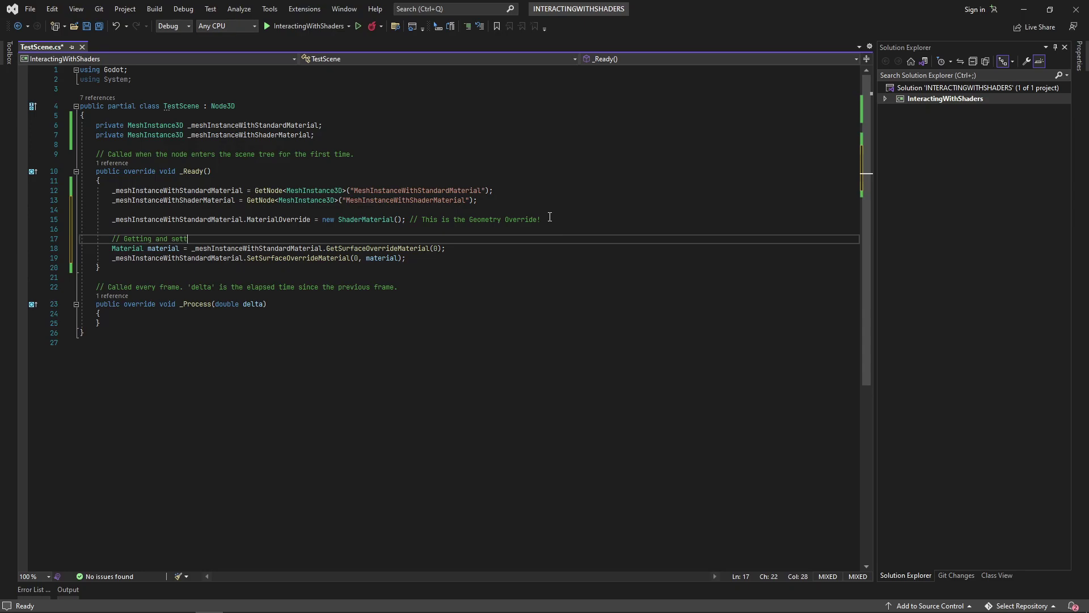
type("ing the surface material.")
left_click(435, 257)
key("Return")
key("Return")
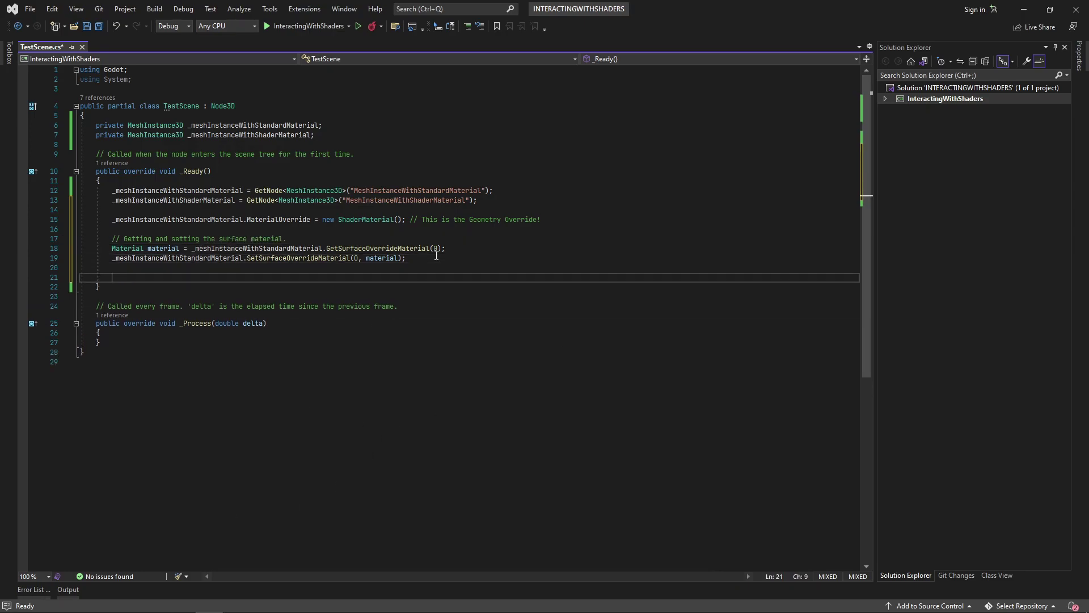
type("_mesh")
key("Tab")
type(".Mesh")
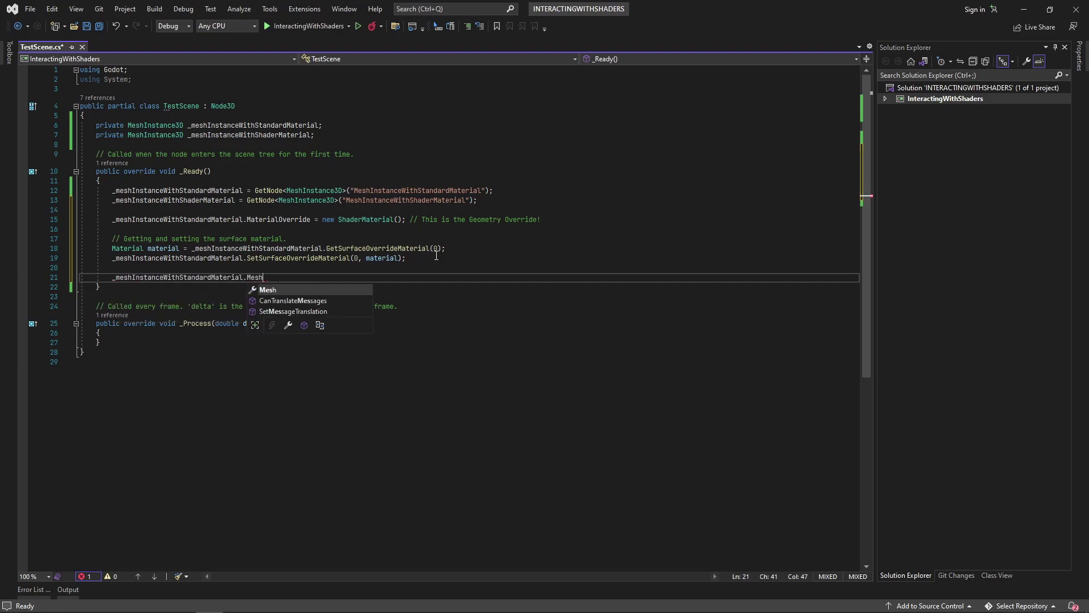
type(".Mat")
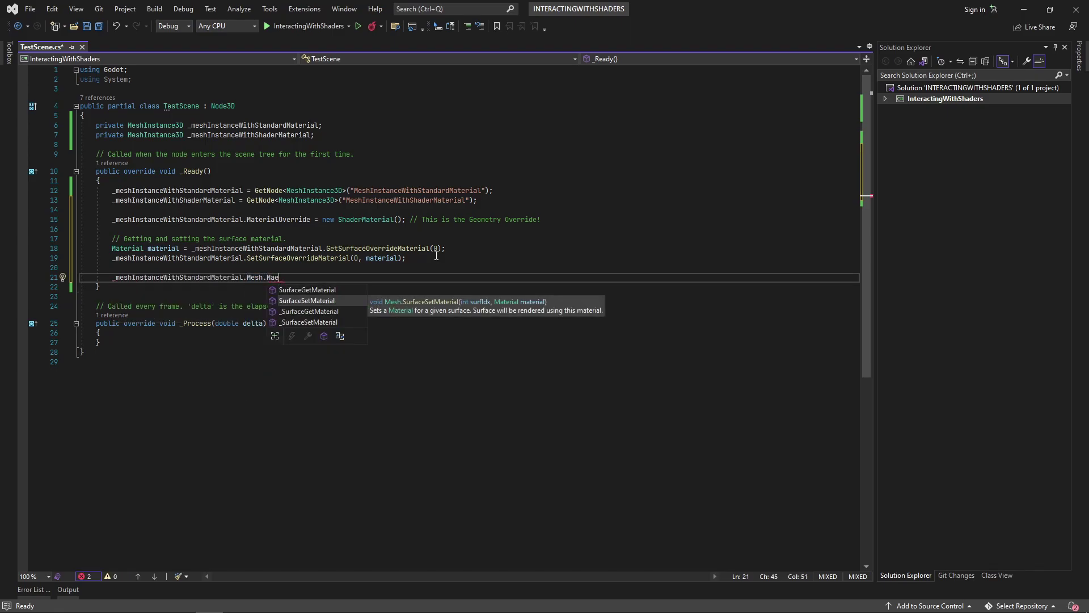
key("Up")
key("Tab")
type("(")
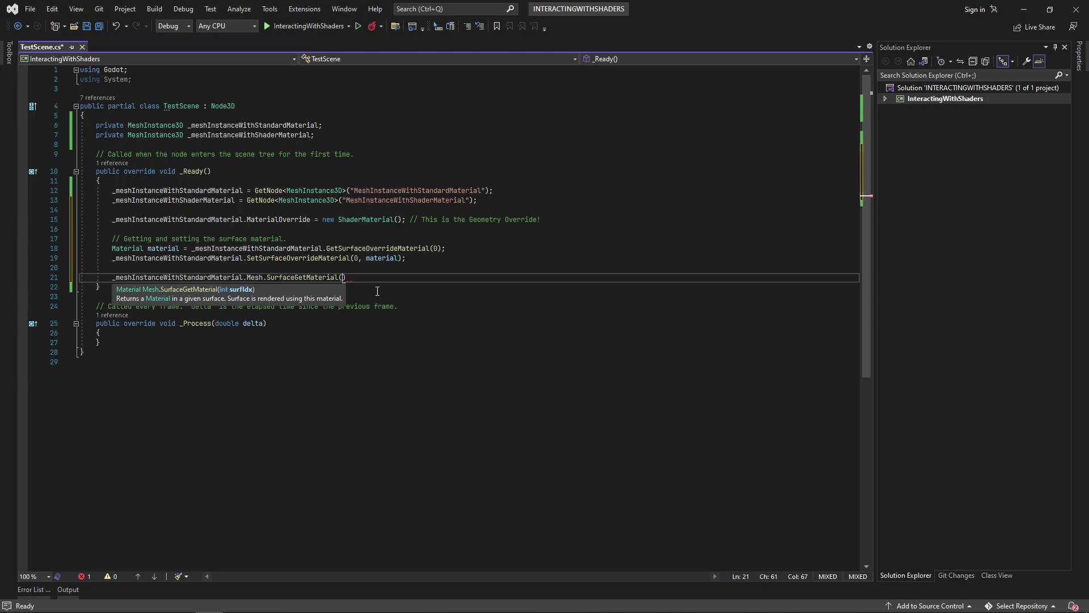
type("0);")
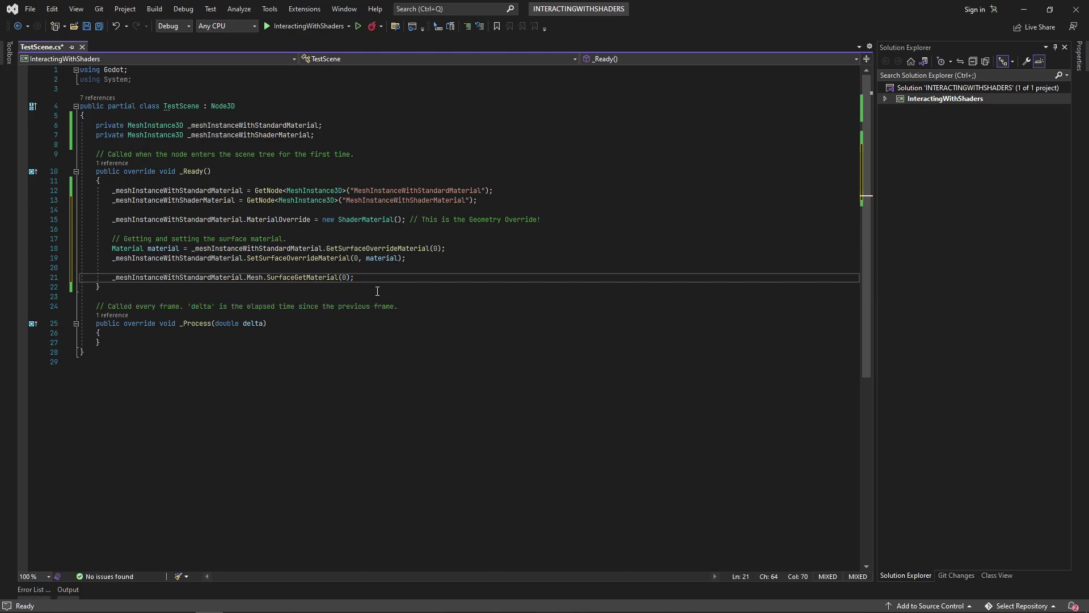
key("ctrl+Return")
type("// The mesh's ")
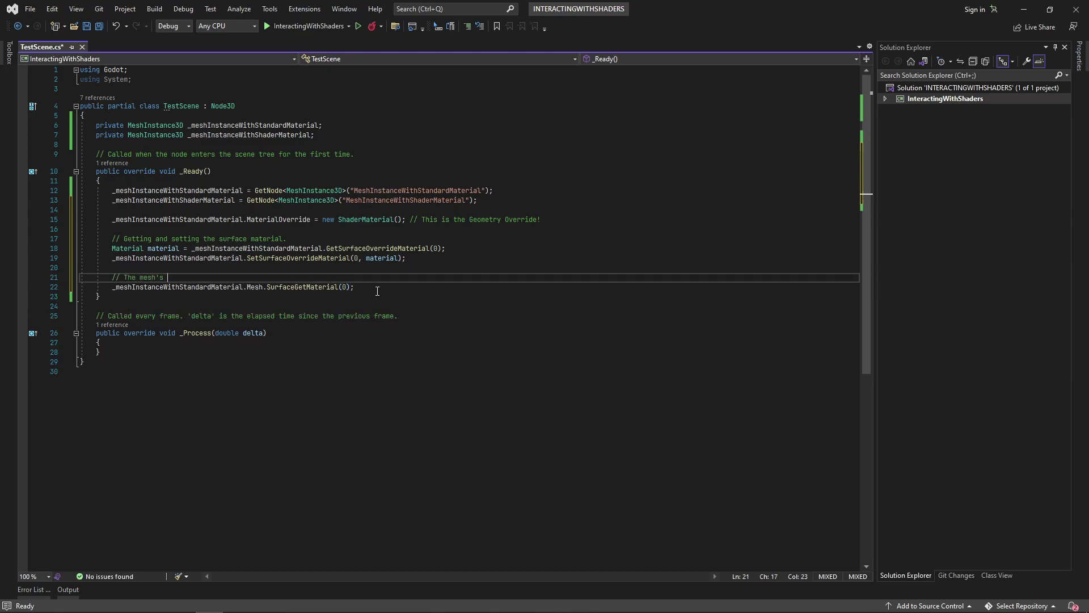
type("materials.")
Step: Browse the decompiled Mesh, GeometryInstance3D, VisualInstance3D and Node3D class definitions
left_click(132, 316)
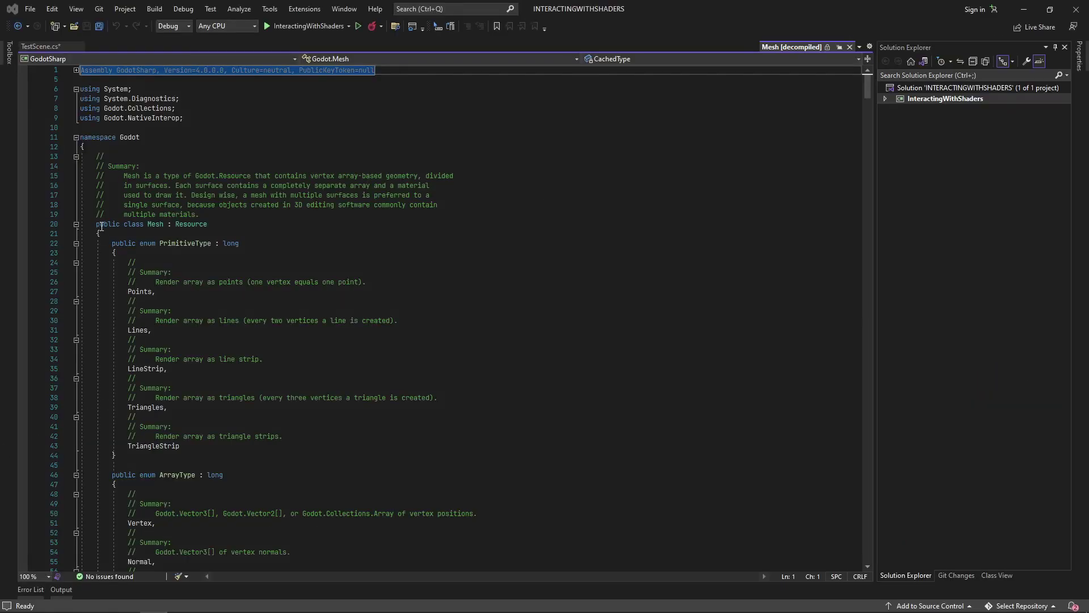
left_click_drag(96, 224, 214, 225)
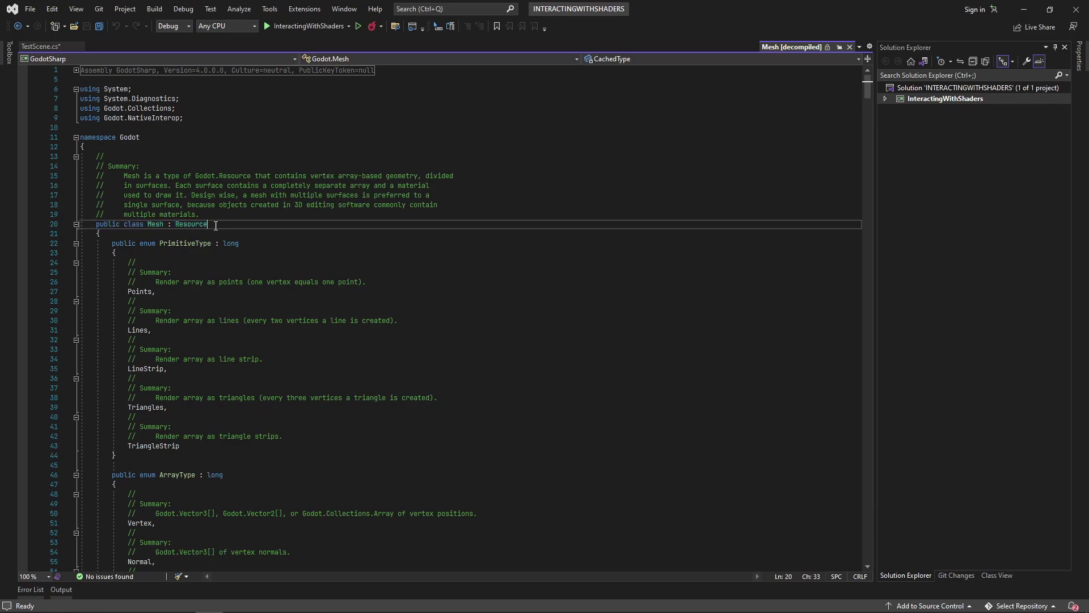
left_click(279, 224, "ctrl")
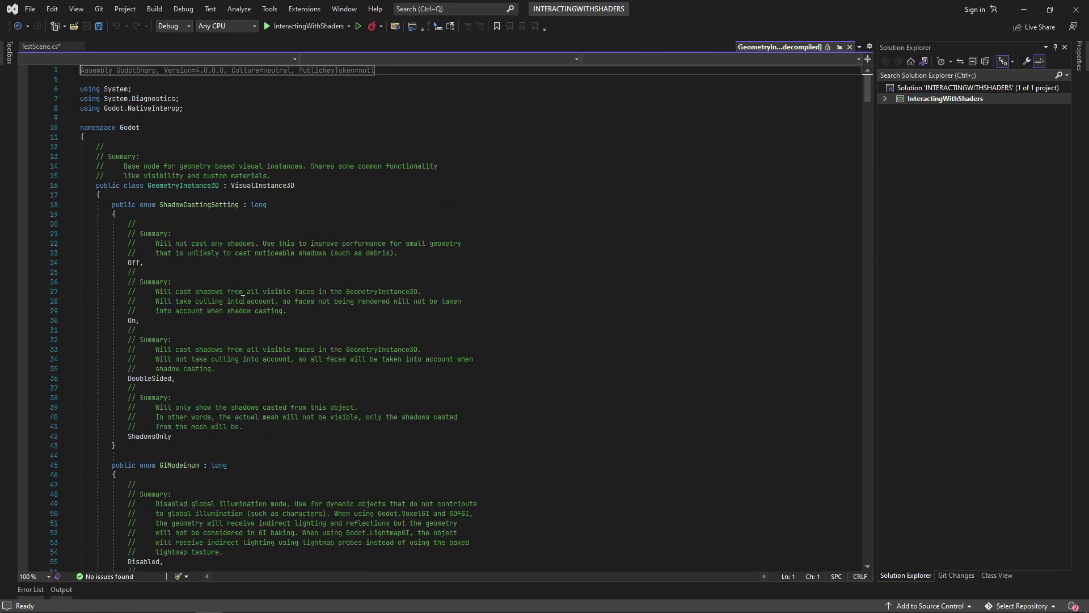
left_click(279, 188, "ctrl")
left_click(235, 215, "ctrl")
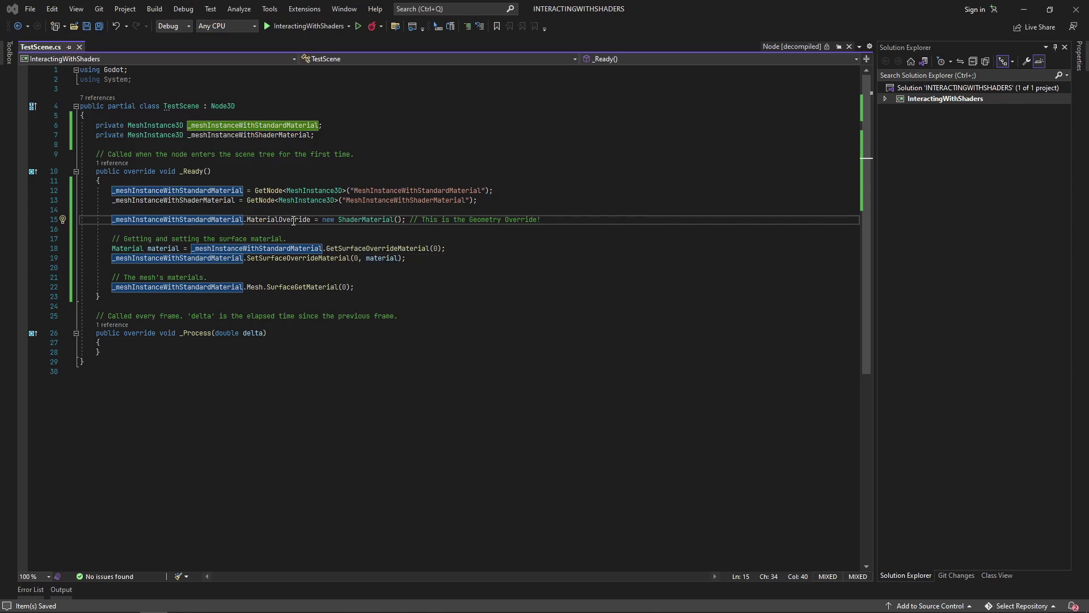
Step: Jump to the decompiled definitions of MaterialOverride and the Material class
left_click(279, 219)
key("F12")
left_click(156, 317)
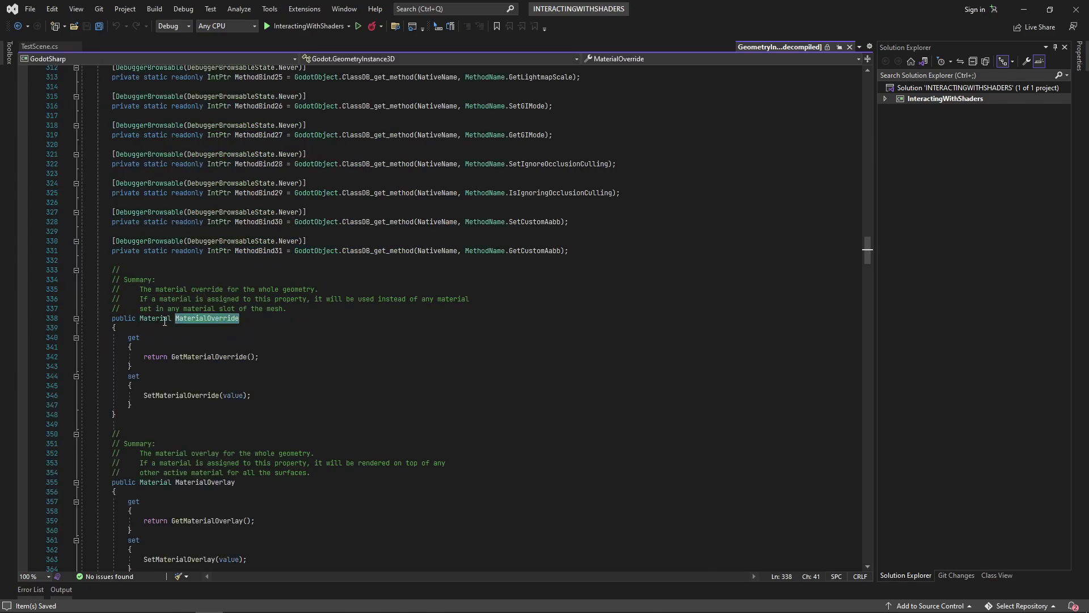
key("F12")
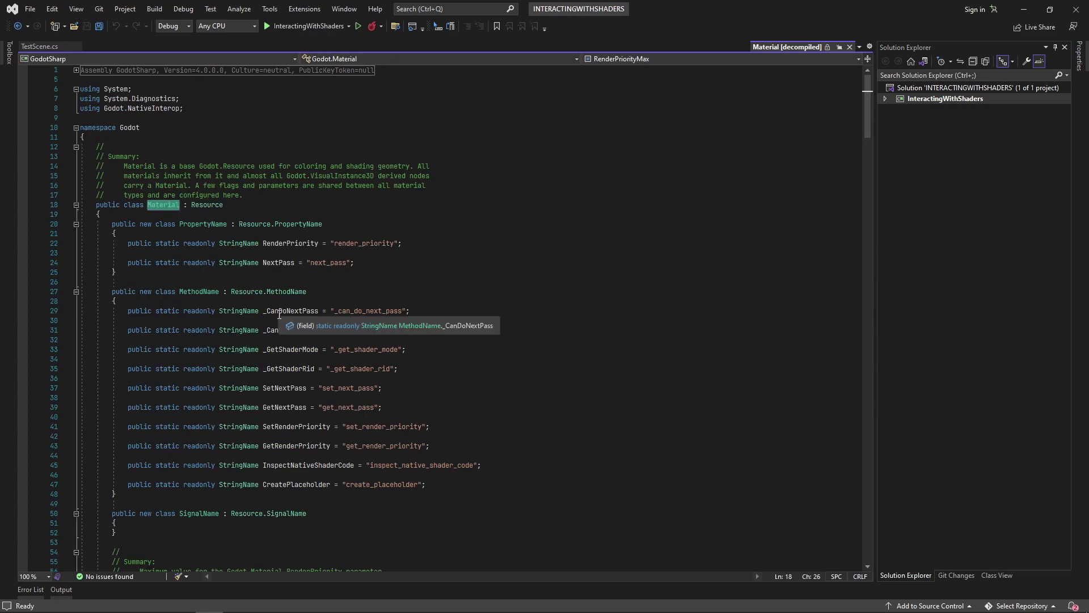
scroll(393, 378, "down", 2)
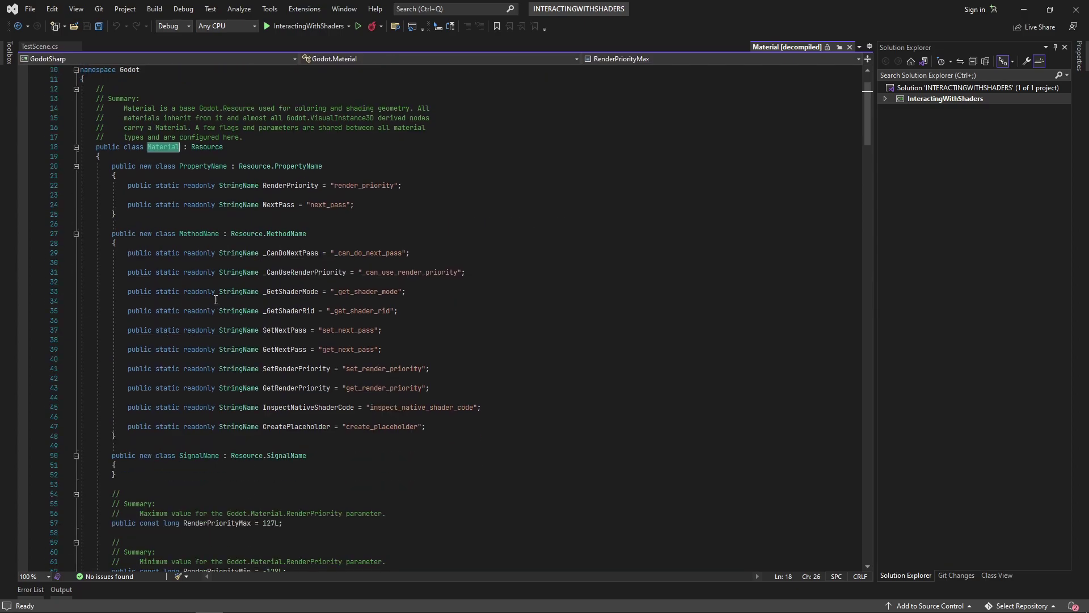
scroll(211, 283, "down", 3)
scroll(217, 288, "down", 3)
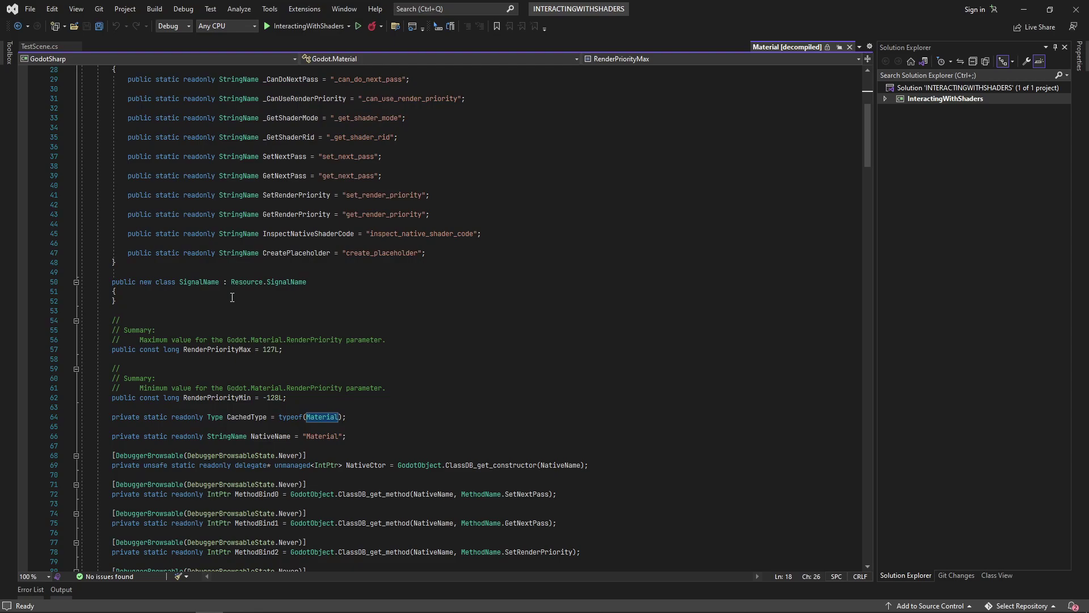
scroll(224, 292, "down", 3)
scroll(232, 297, "down", 2)
scroll(232, 297, "down", 3)
scroll(232, 297, "down", 4)
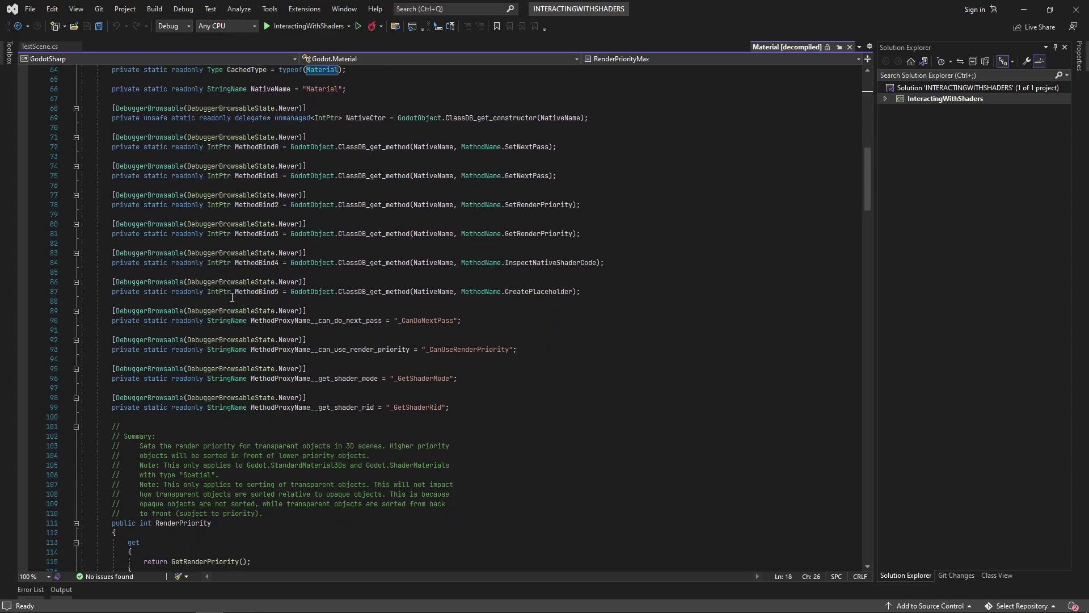
scroll(232, 297, "down", 5)
scroll(231, 296, "down", 3)
scroll(231, 297, "down", 2)
scroll(232, 296, "down", 3)
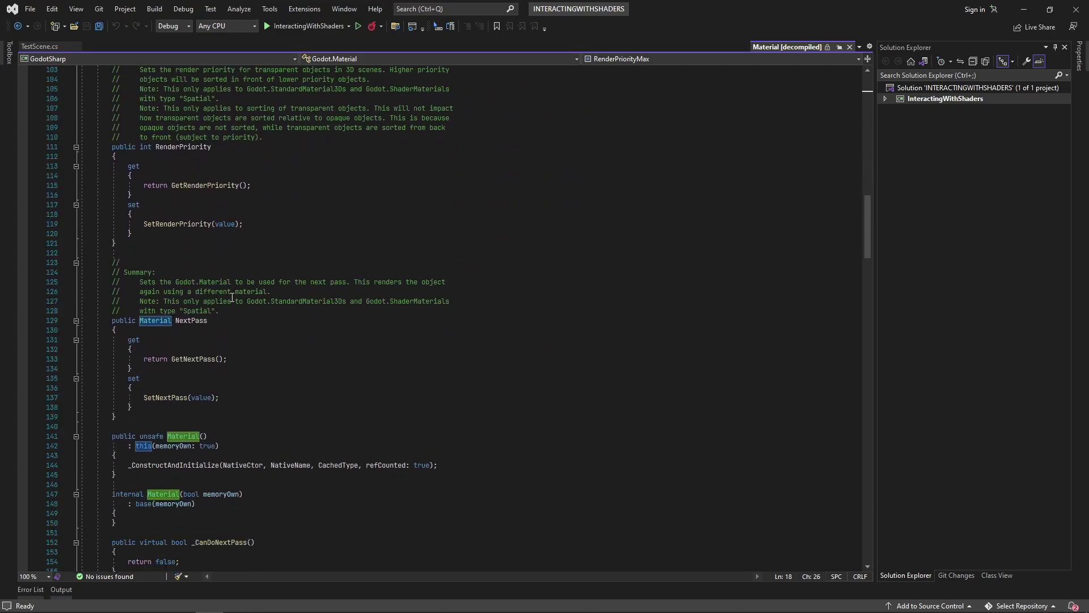
scroll(231, 297, "down", 3)
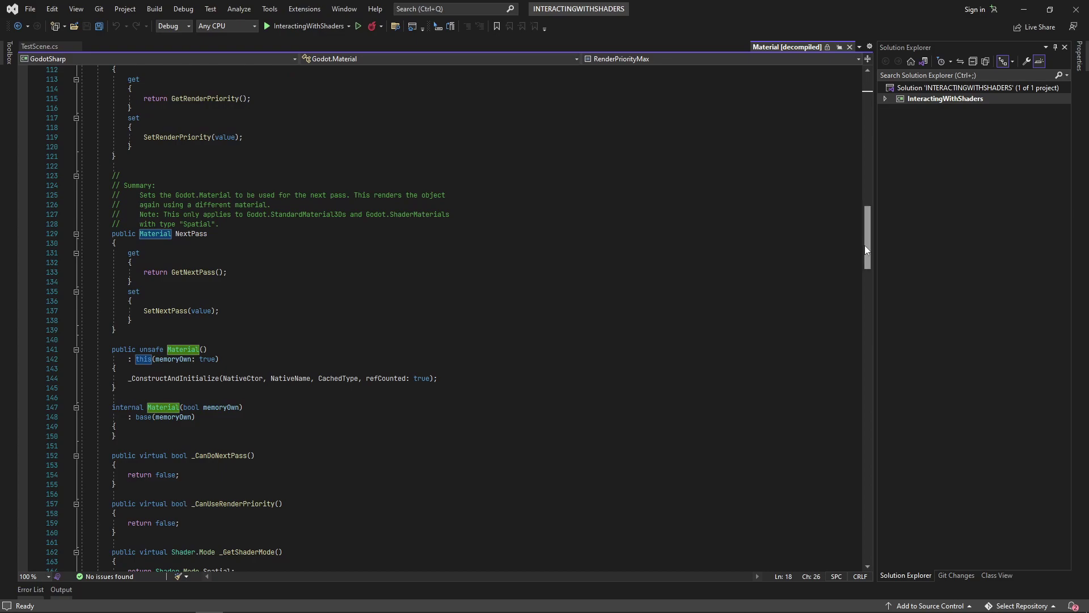
left_click_drag(864, 245, 863, 277)
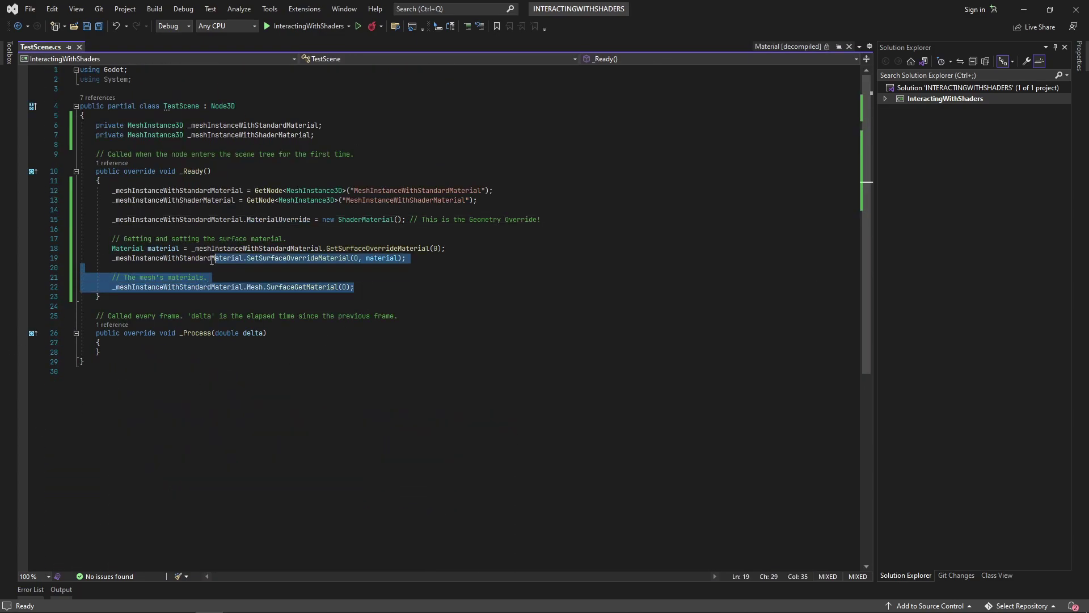
Step: Delete the old surface-material lines and the Geometry Override comment around line 15
left_click_drag(414, 285, 405, 230)
key("Delete")
key("shift+End")
key("Delete")
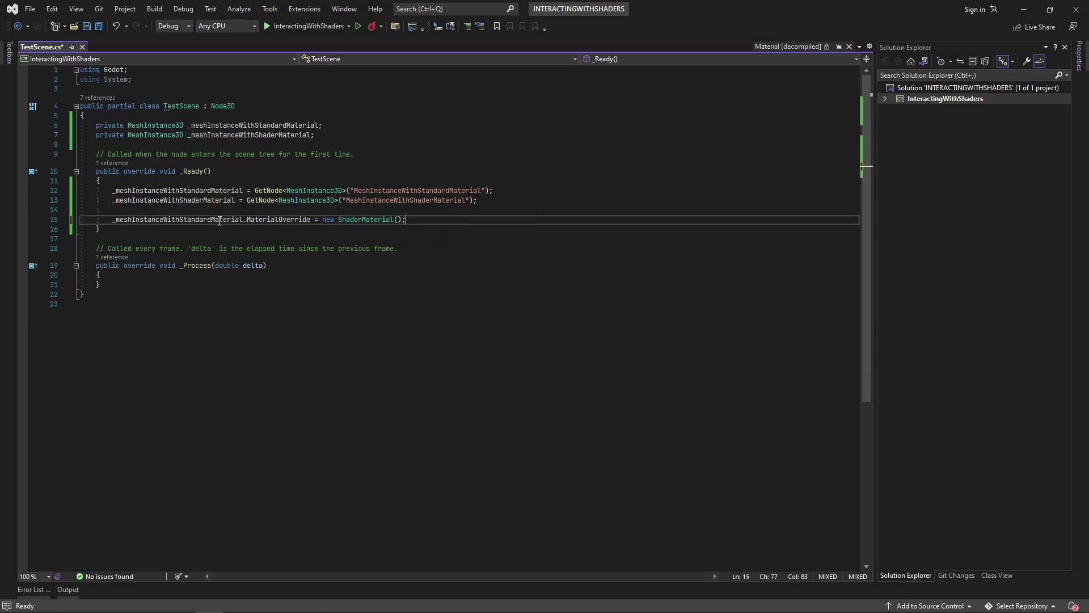
key("Home")
type("StandardMaterial3D st")
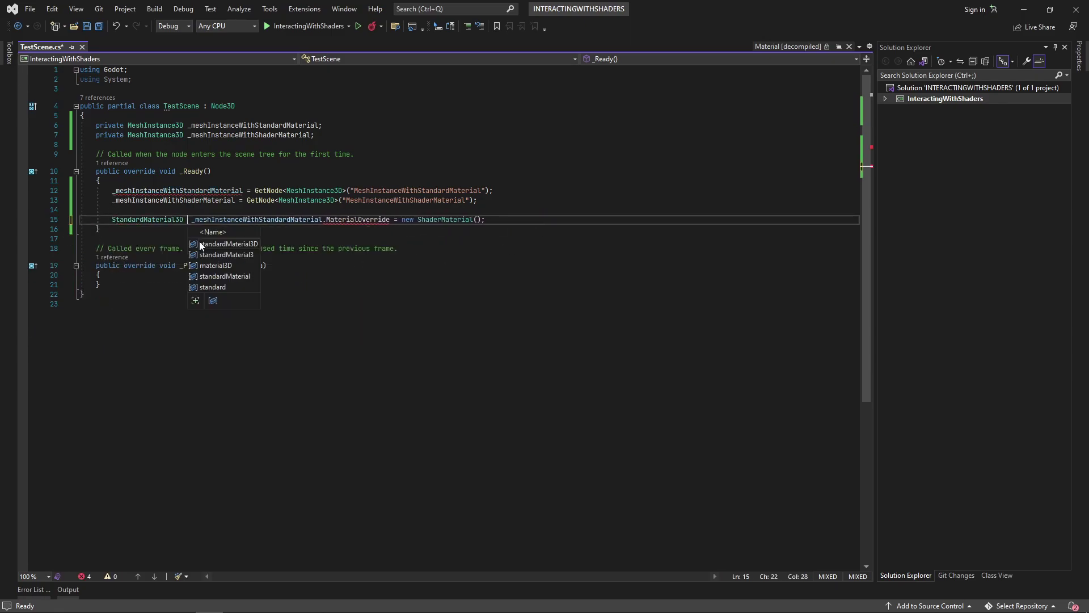
type("andardMaterial")
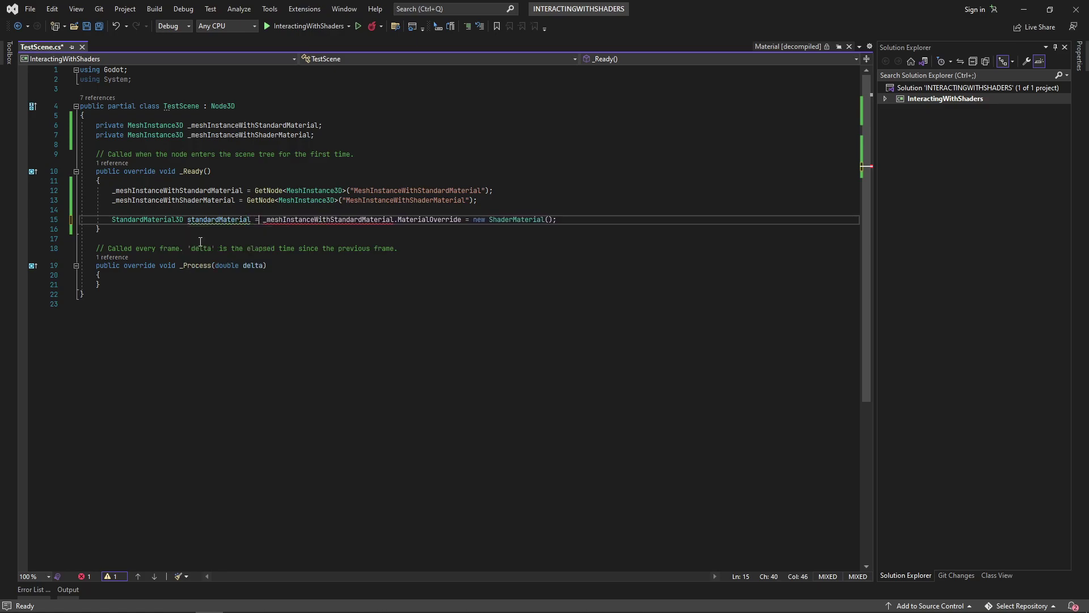
type(" =")
left_click_drag(467, 219, 557, 220)
key("Delete")
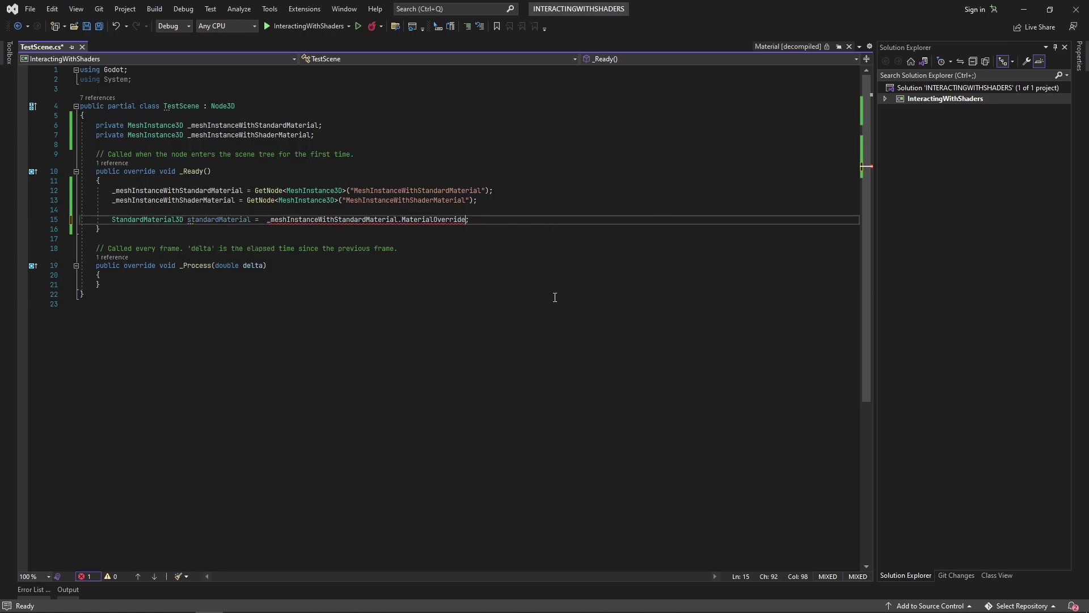
key("Down")
key("Down")
double_click(465, 220)
type("StandardMaterial3D")
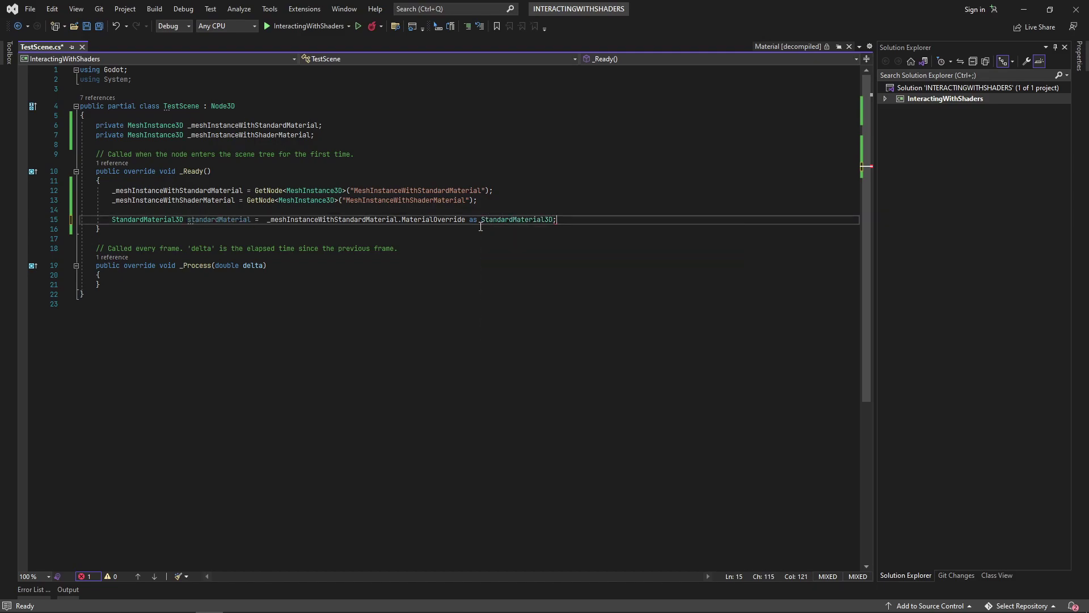
Step: Add an if block with a print statement below the standard material cast
key("Return")
type("if (standardMaterial != null")
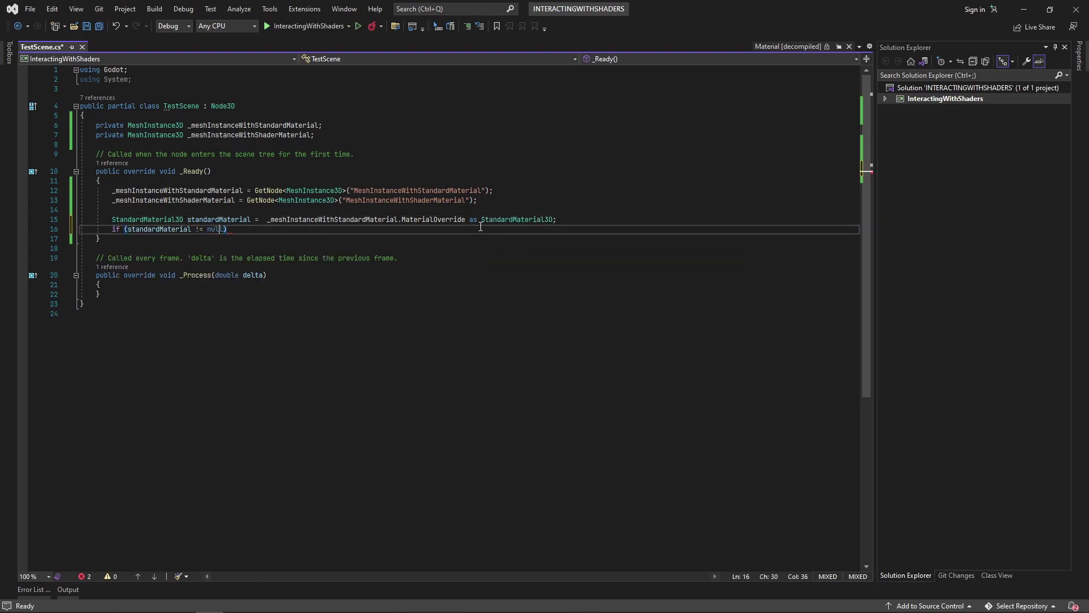
key("Return")
type("{")
key("Return")
type("GD.Print")
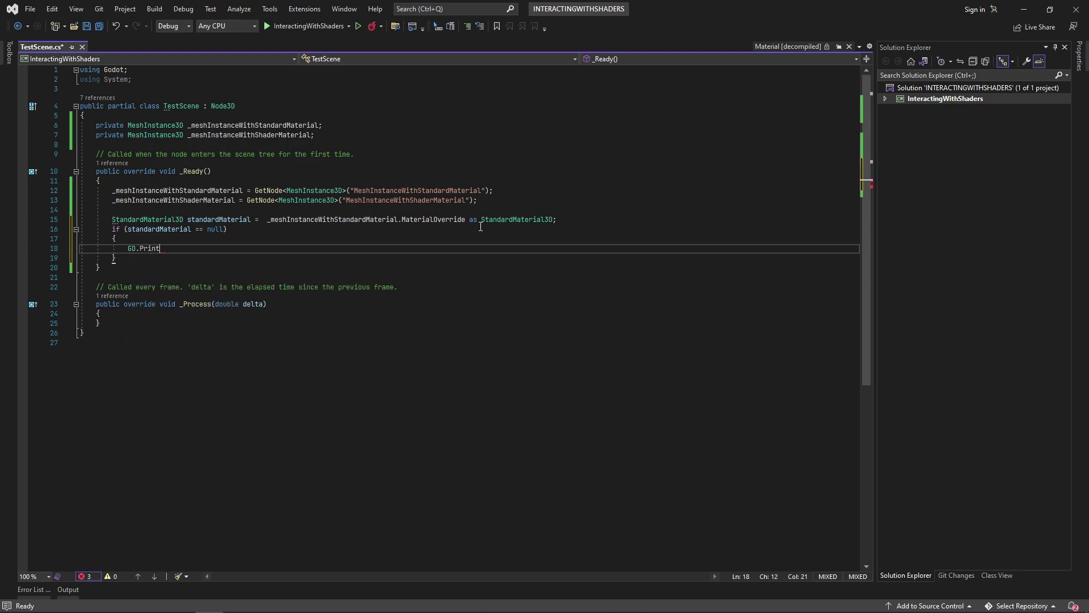
type("(\"We did not")
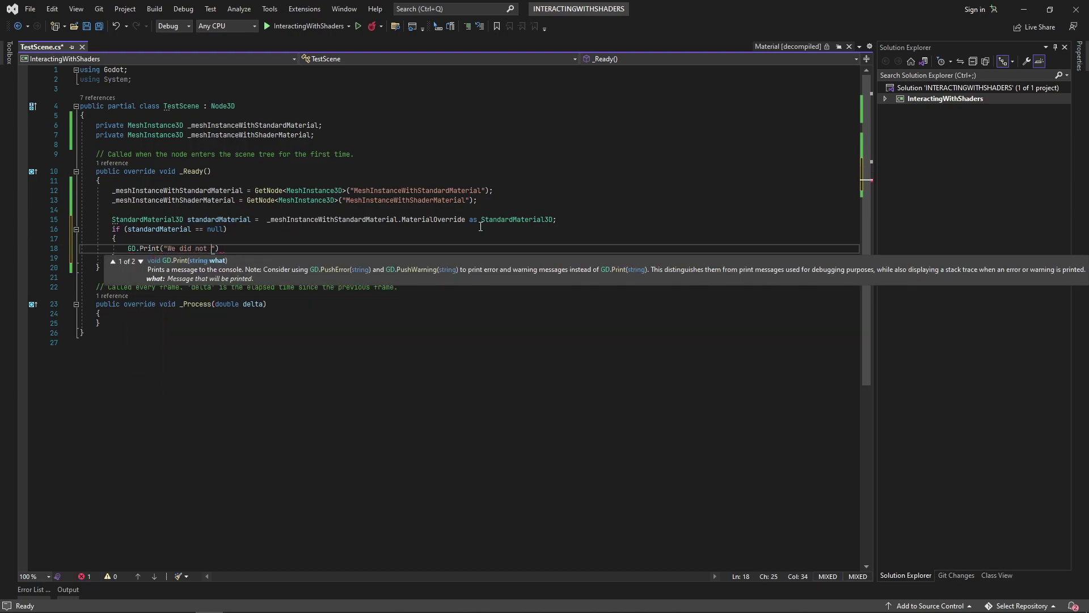
type(".")
key("End")
type(";")
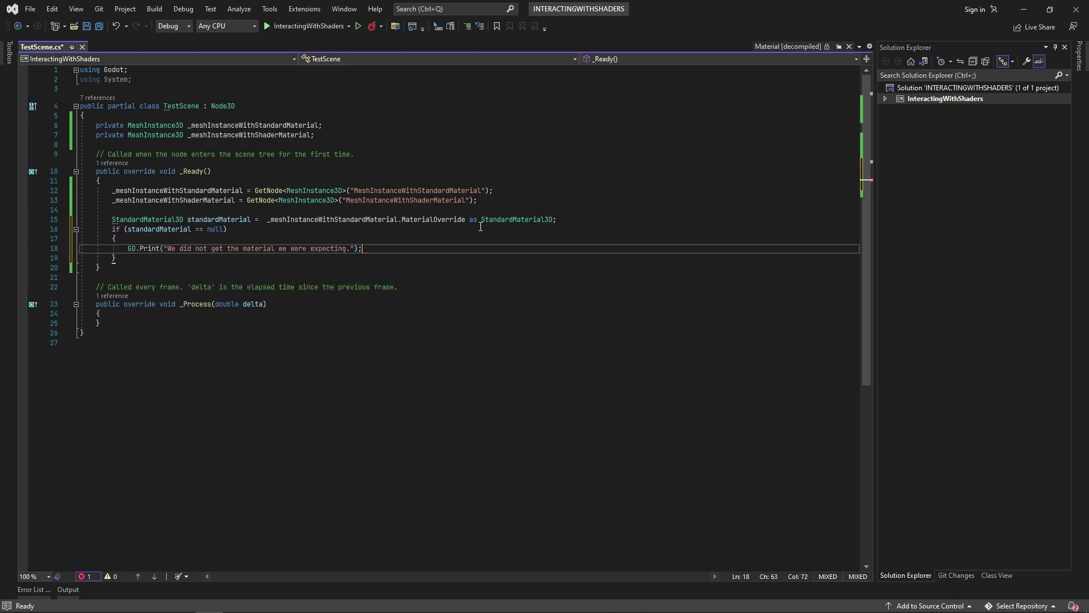
key("Return")
type("return;")
key("Up")
key("ctrl+Return")
type("//")
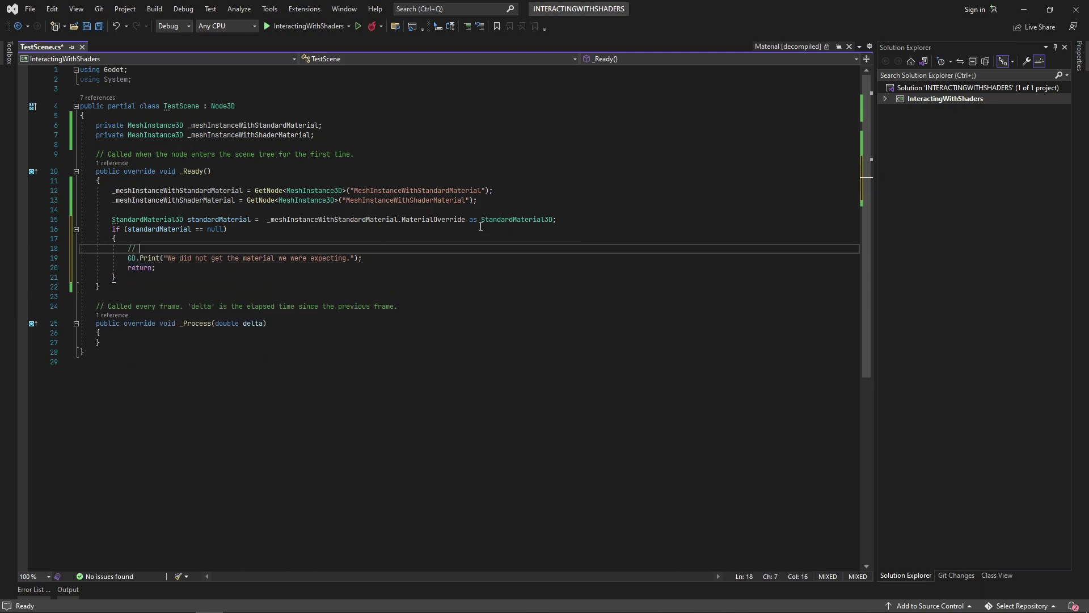
key("Down")
key("Down")
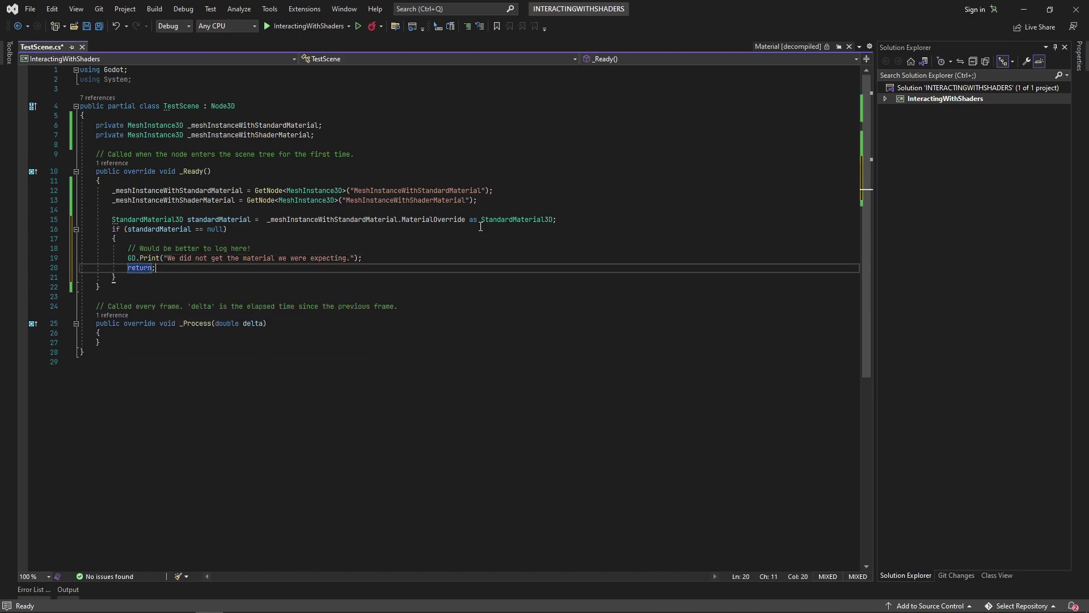
key("Down")
Step: Cast _meshInstanceWithShaderMaterial's override to ShaderMaterial, printing 'Wrong material!!' when null, and save
key("Return")
key("Return")
type("ShaderMaterial s")
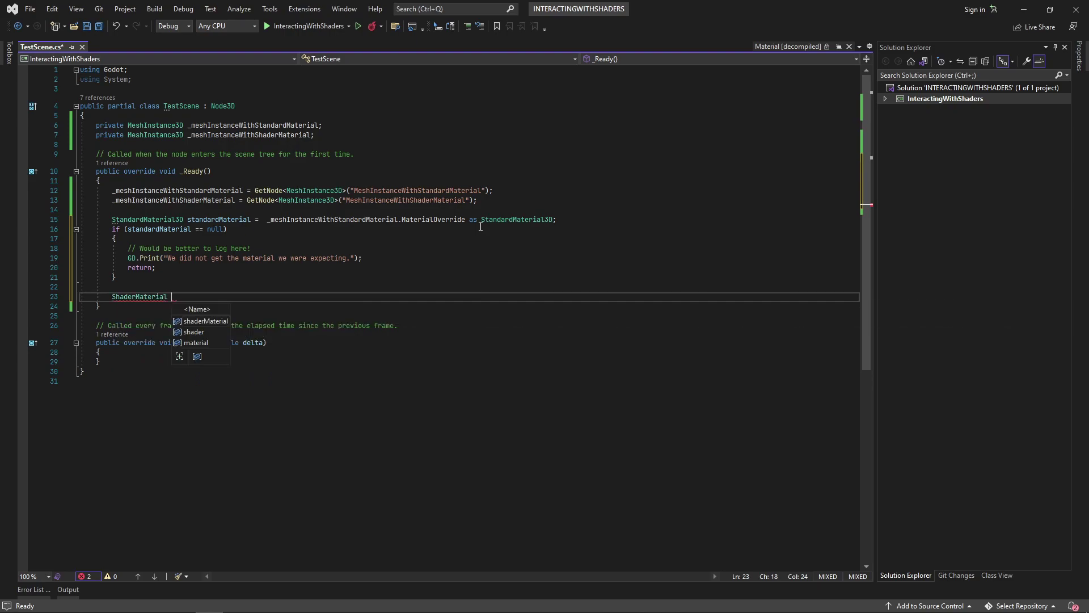
type("haderMaterial = _meshInst")
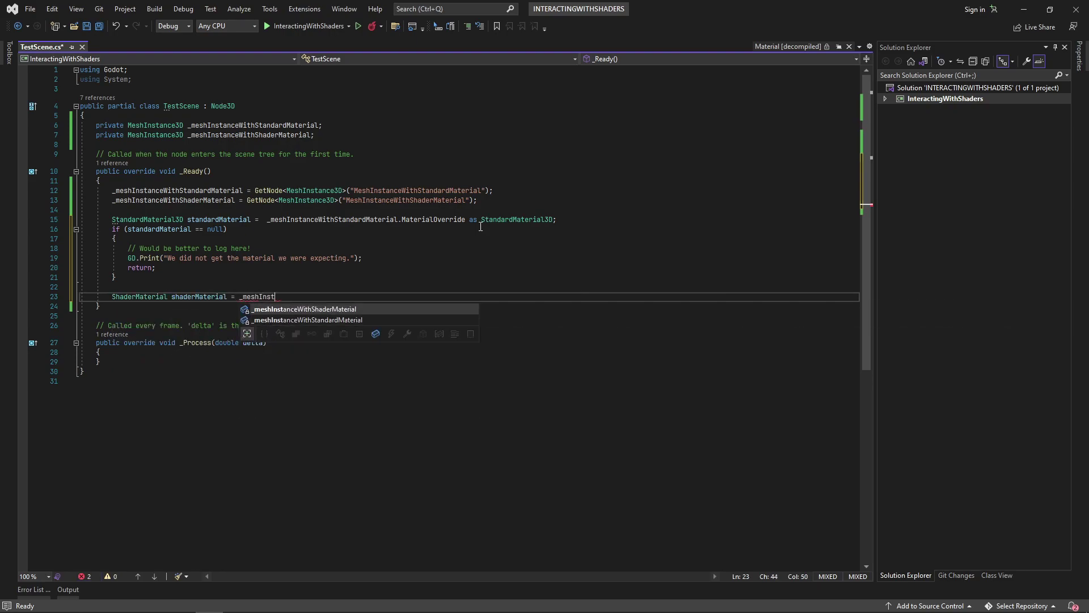
type("anceWith")
key("Tab")
type(".Mat as ")
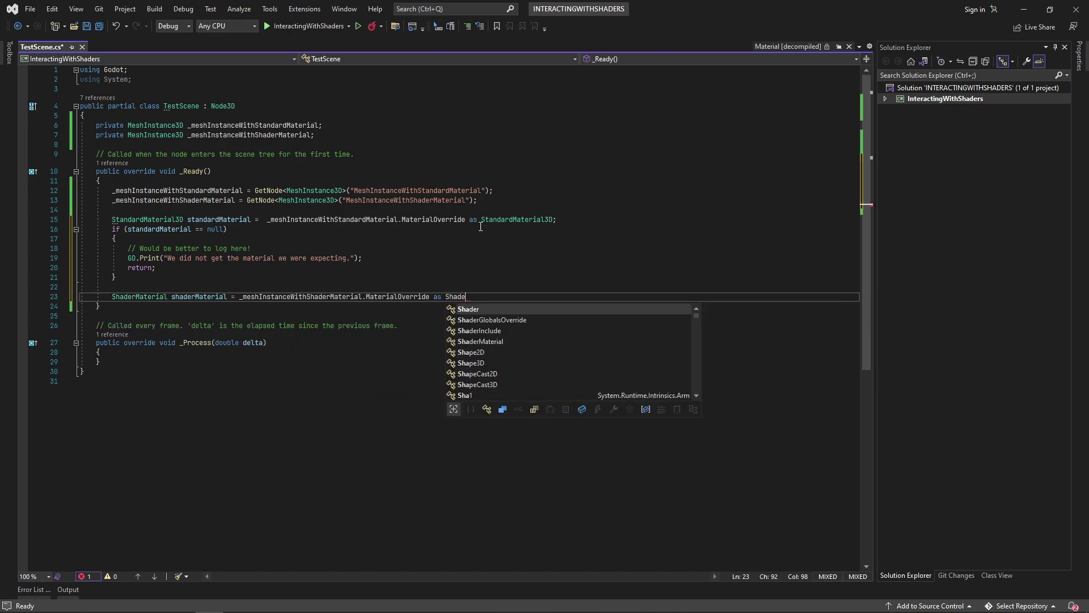
type("Sha")
key("Tab")
type(";")
key("Return")
key("Return")
type("if (")
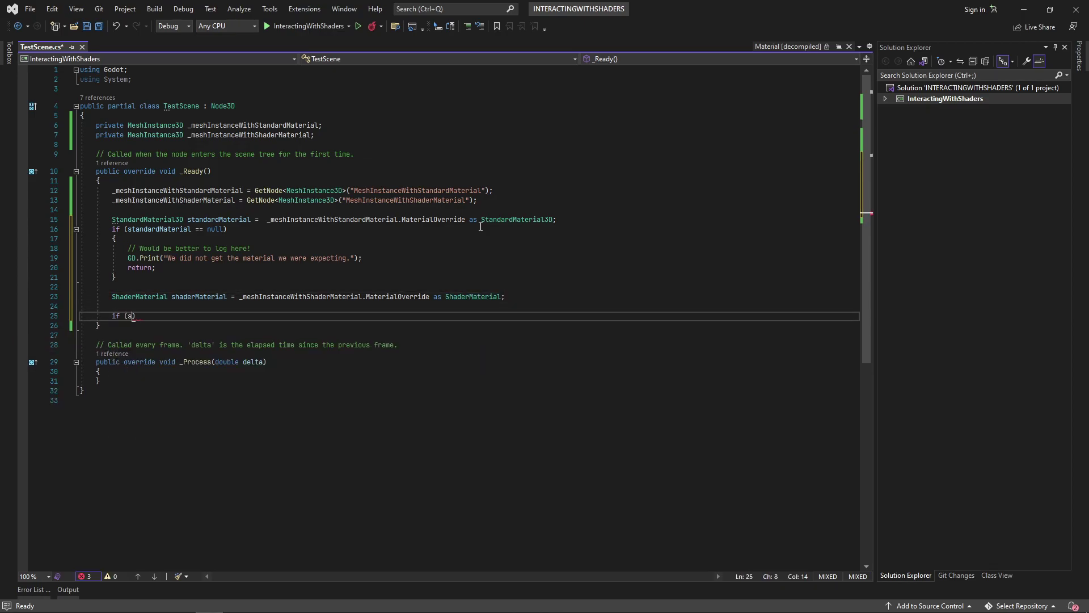
type("shaderAM")
key("Tab")
type("== null")
key("Return")
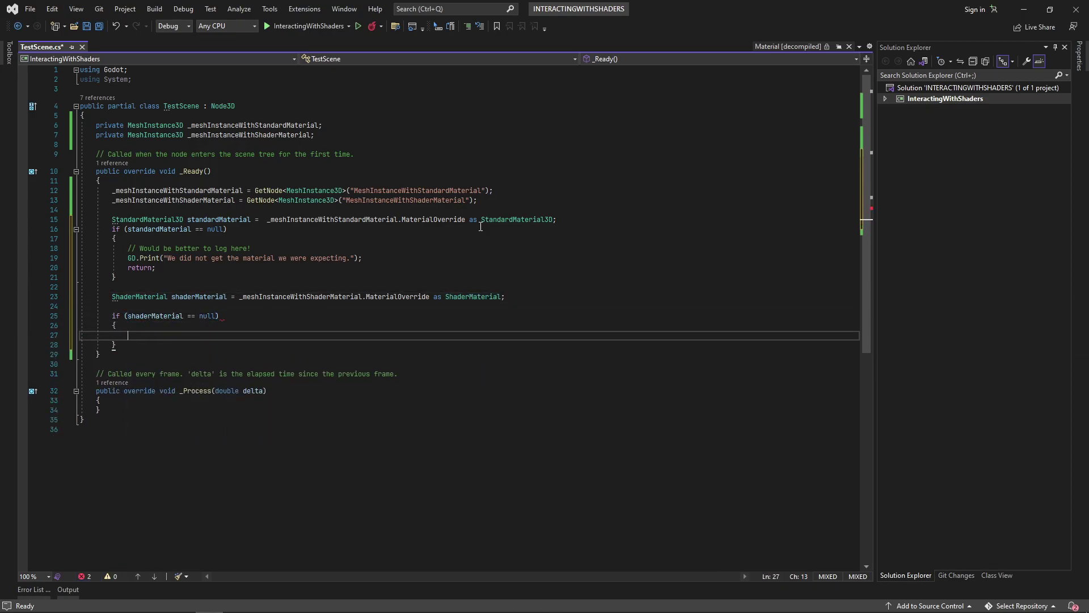
type("{")
key("Return")
type("GD.Print(")
key("Tab")
type("(\"Wrong material")
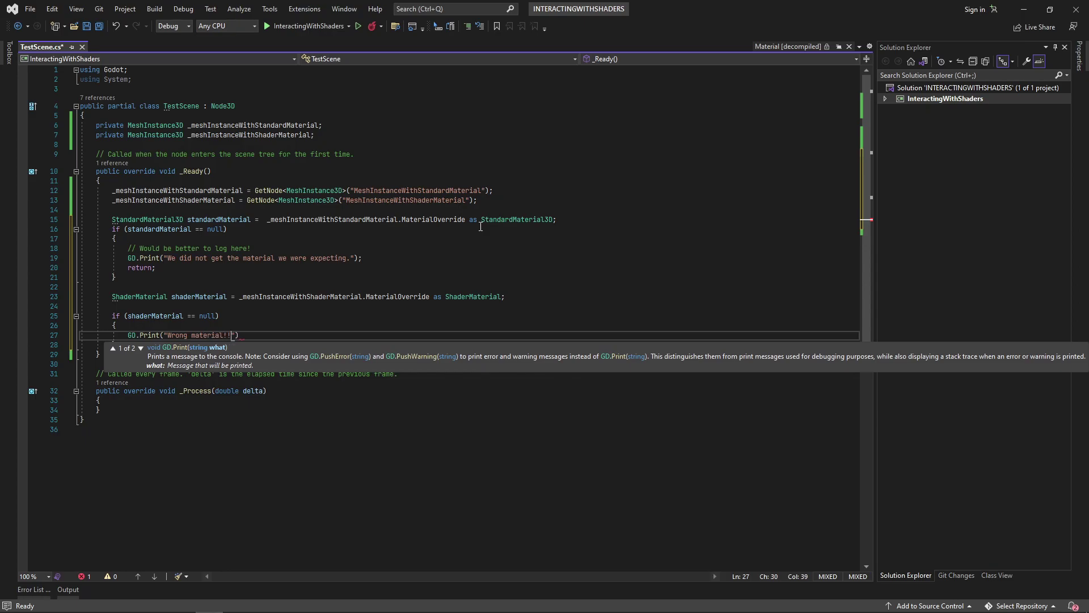
type("!!\");")
key("Return")
type("return;")
key("ctrl+s")
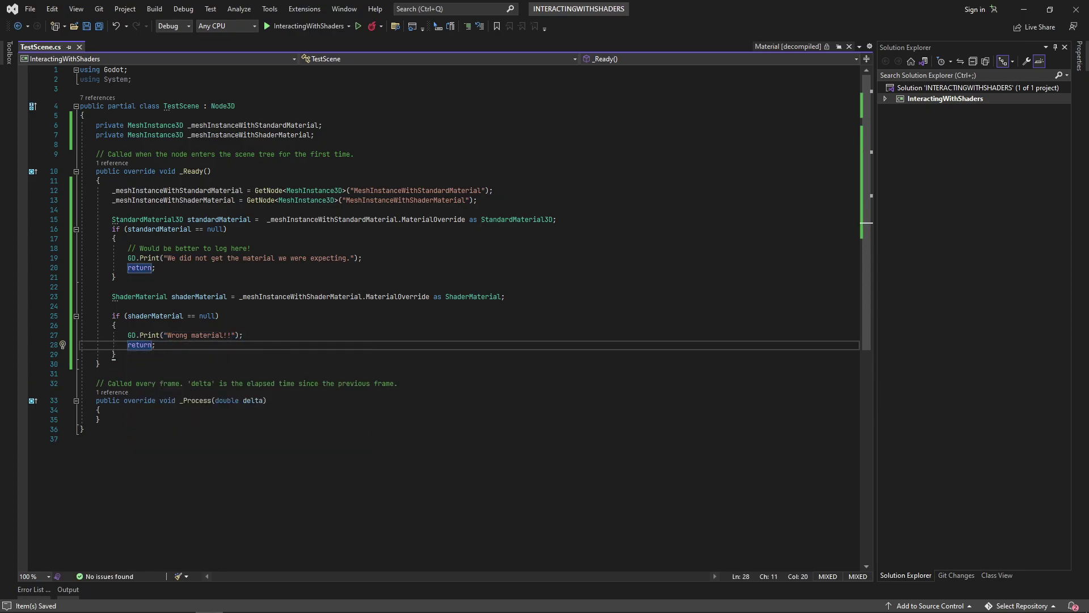
Step: Set the standard material's AlbedoColor to green, new Color(0.0f, 1.0f, 0.0f)
left_click(158, 277)
key("Return")
key("Return")
type("standardMaterial.Al")
key("Tab")
type("= new Colo")
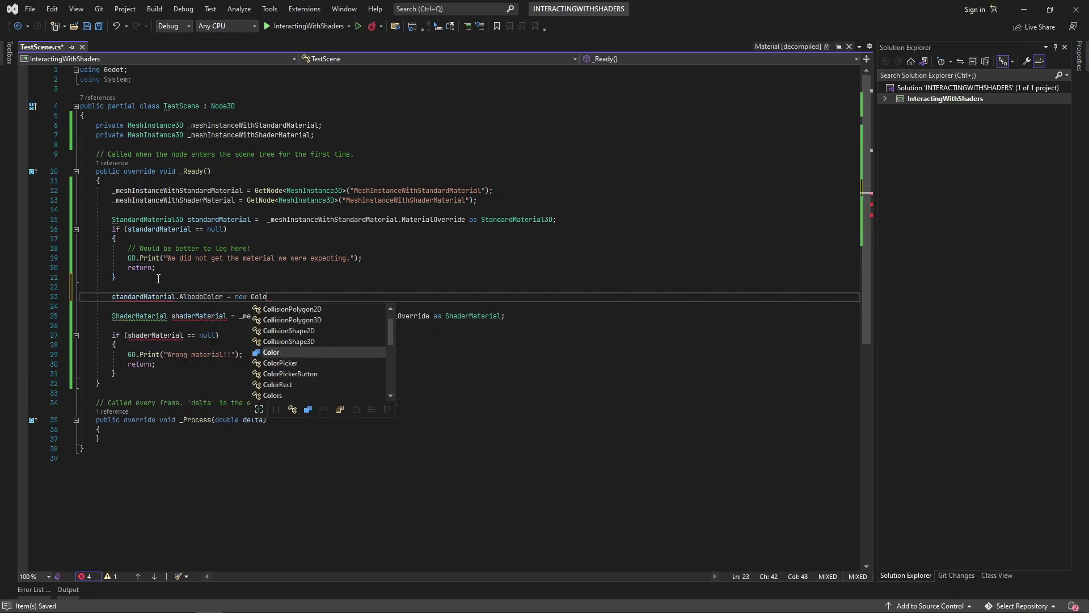
type("r(0, 1.0f")
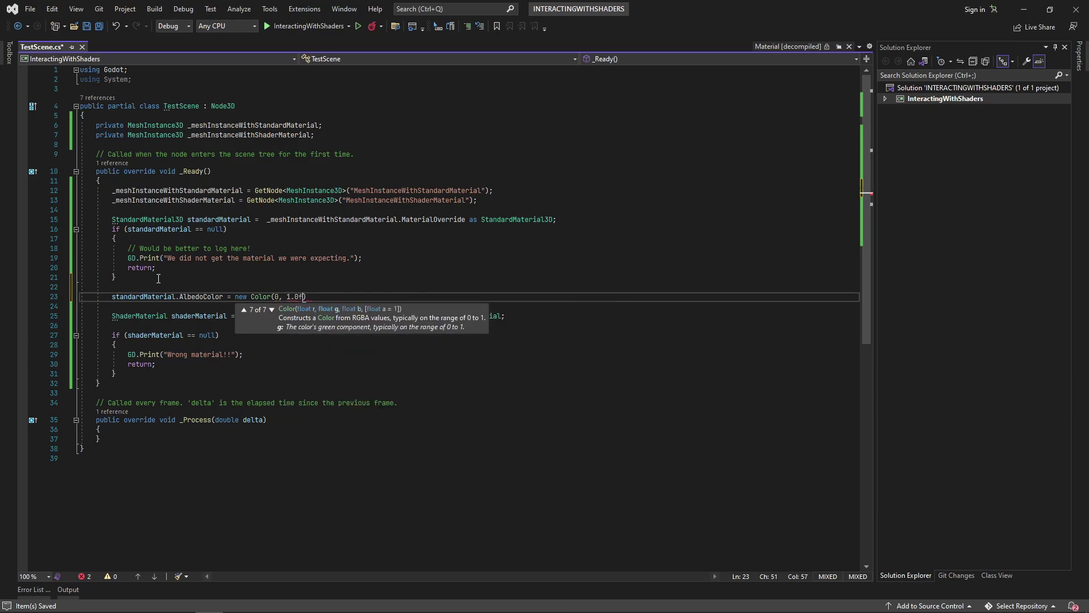
type(", 0.0f")
key("Left")
key("Left")
key("Left")
type(".0f")
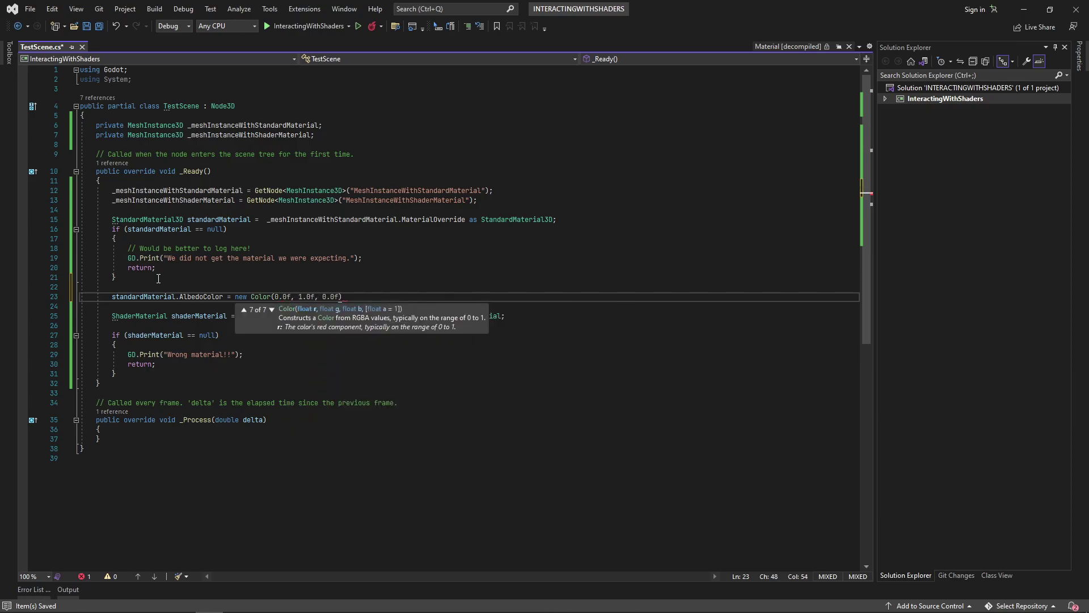
key("End")
type(";")
key("Return")
type("sta")
Step: Add Metallic = 0.5f and a // etc. comment, assign MaterialOverride = standardMaterial, and save
key("Tab")
type(".")
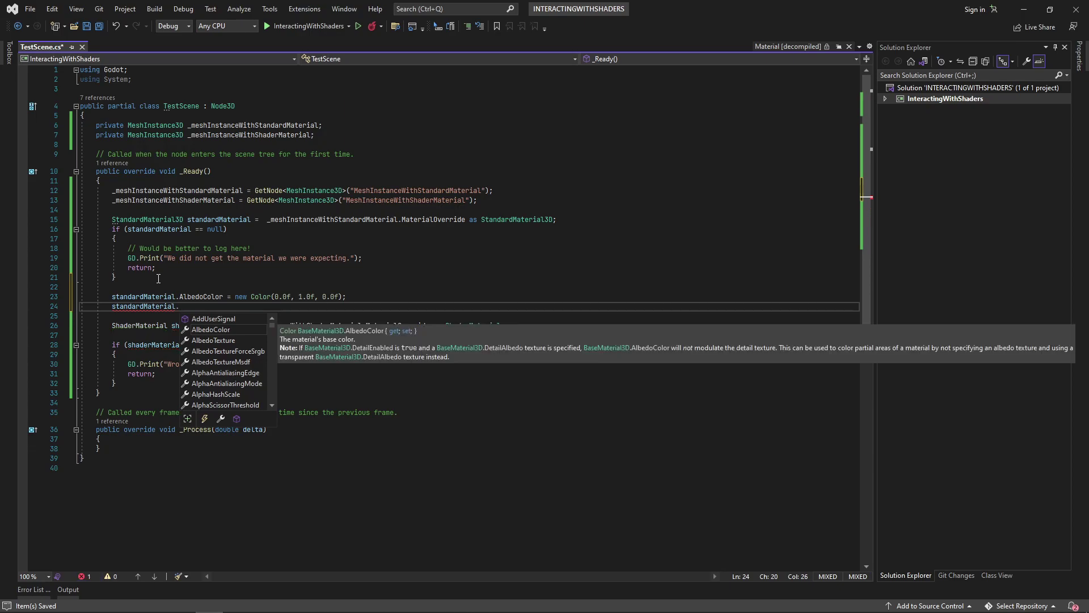
key("Down")
type("Metallic = 0.5")
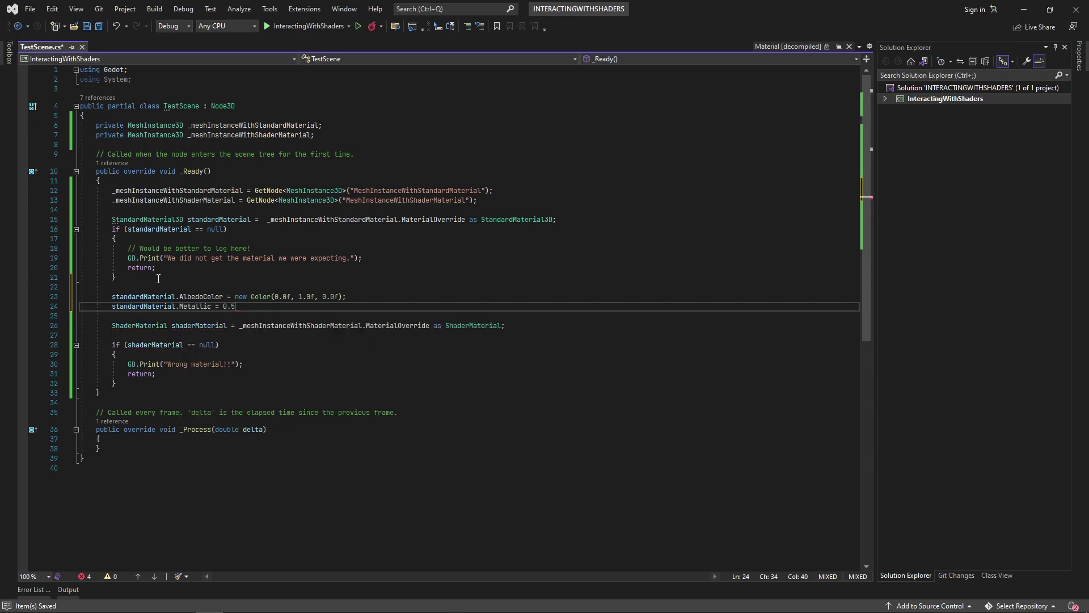
type("f;")
key("Return")
type("// etc.")
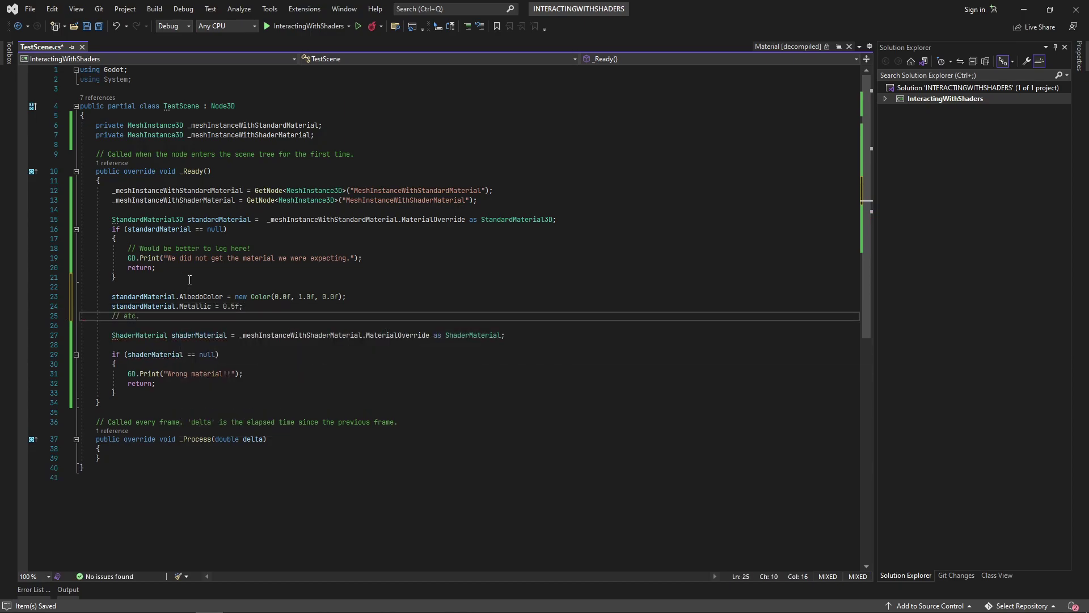
key("Return")
type("_mesh")
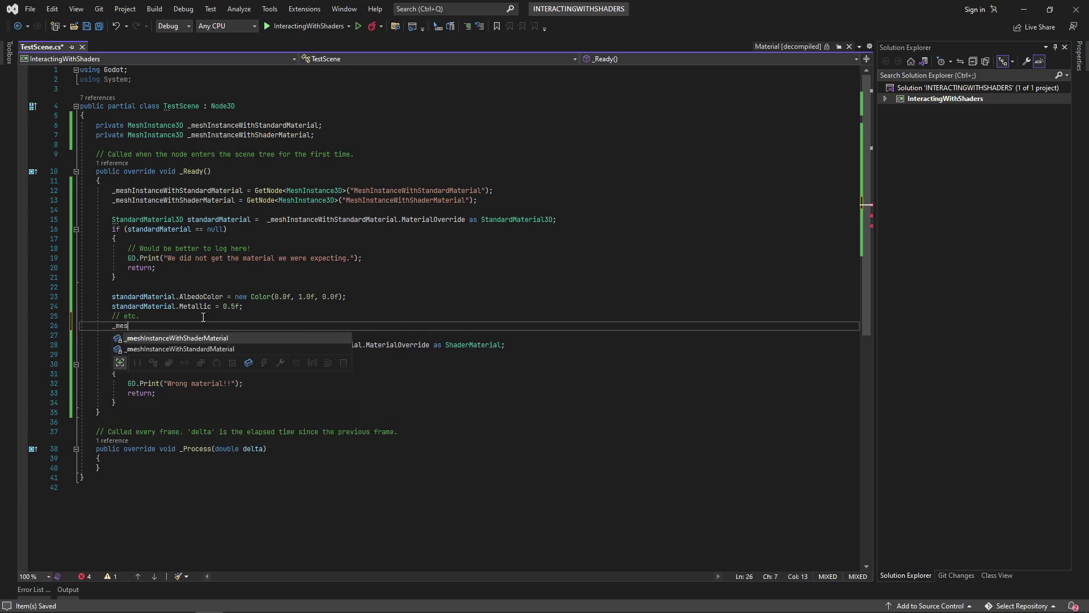
key("Tab")
type(".Mat")
key("Tab")
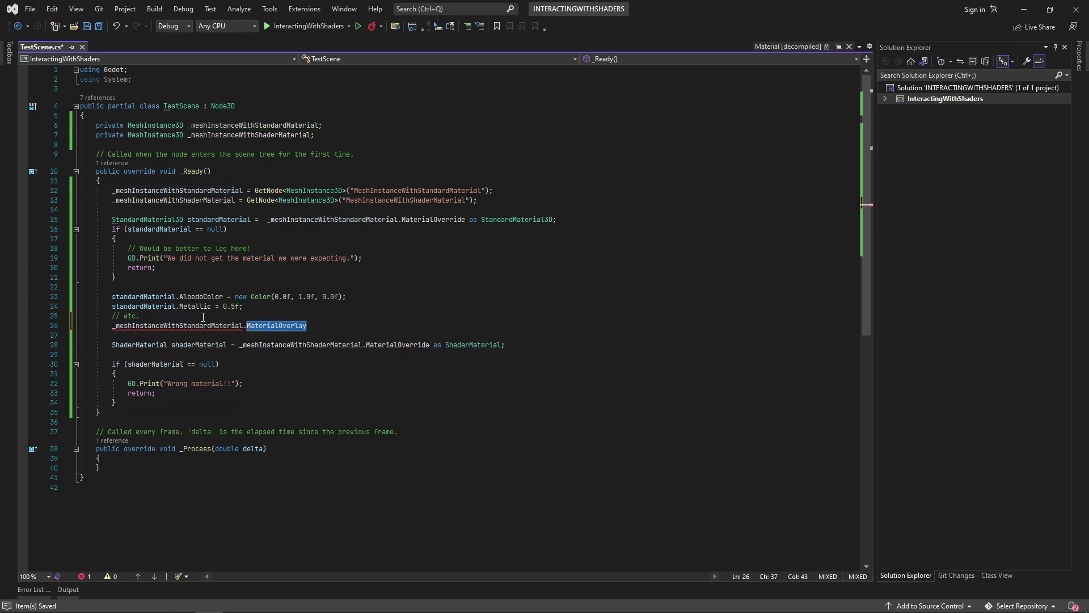
type("= standardMaterial;")
key("ctrl+s")
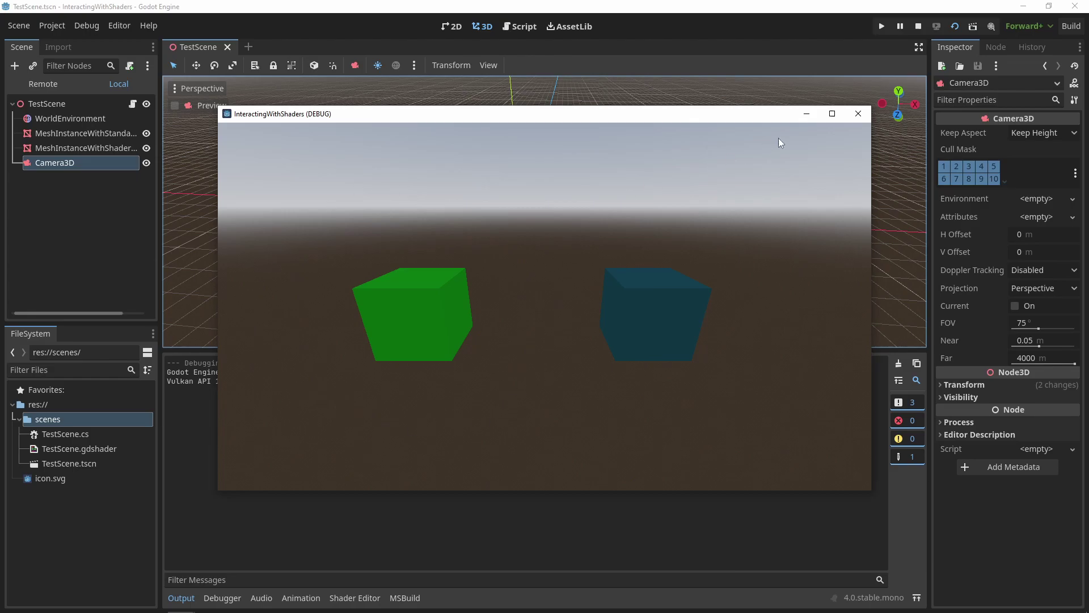
Step: Close the green-and-teal test game and add a line below the shader null check
left_click(858, 113)
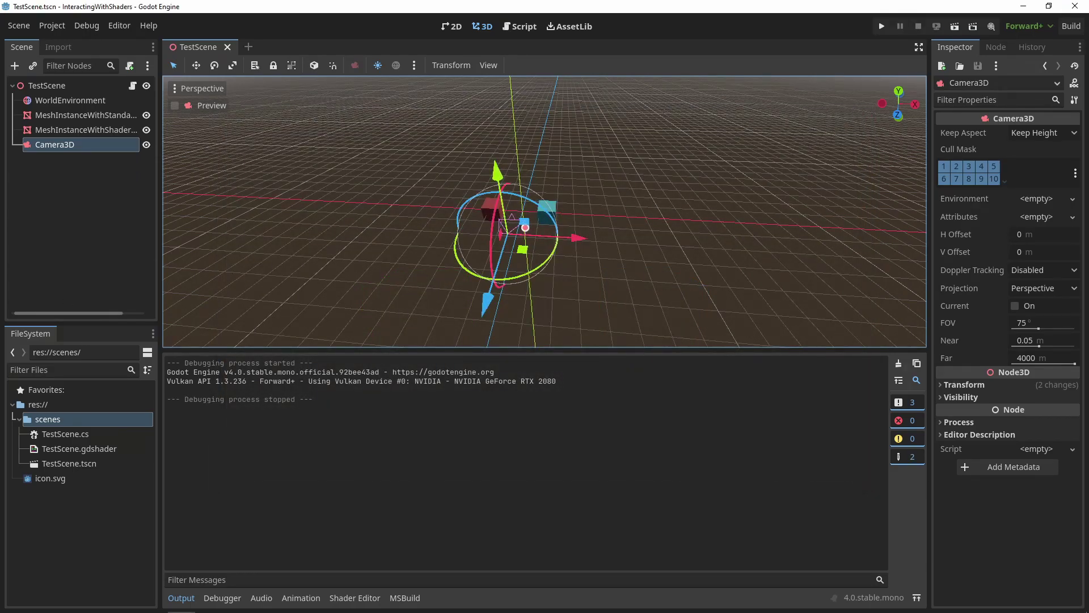
key("Return")
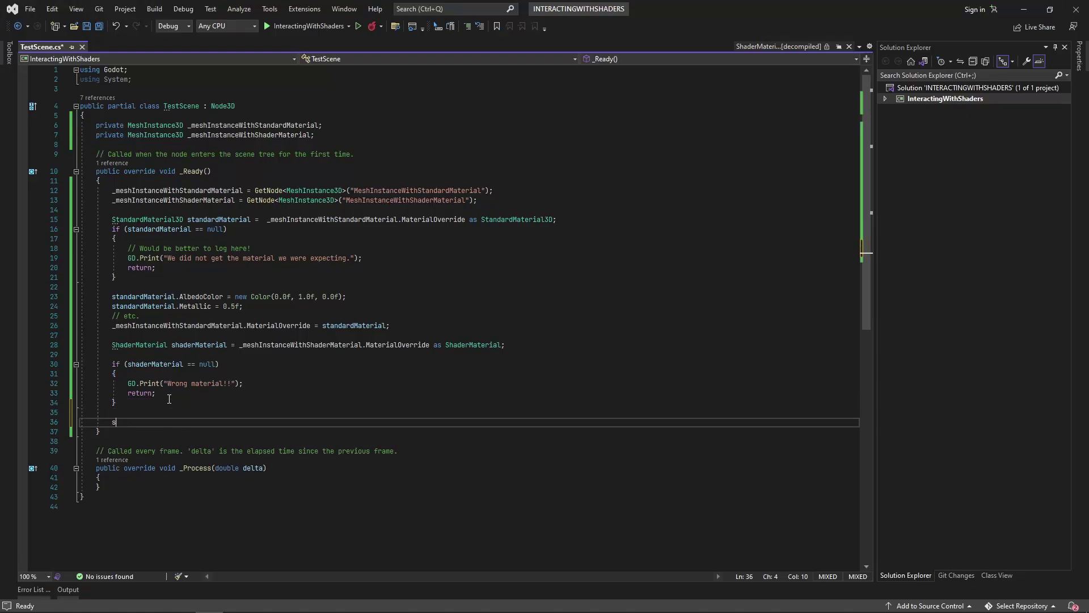
type("shaderM")
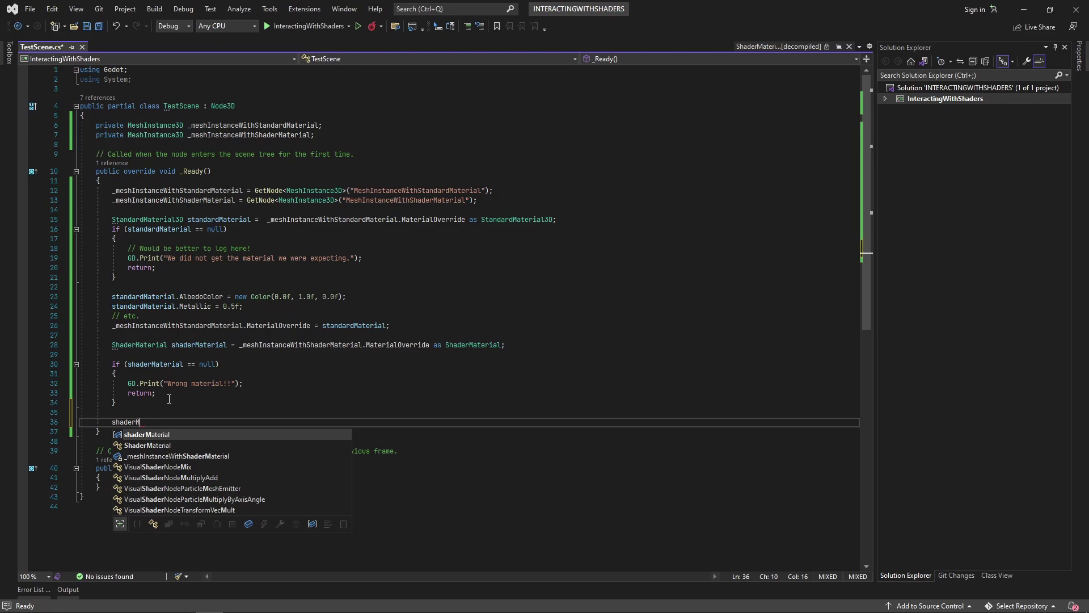
type("aterial")
Step: Call shaderMaterial.SetShaderParameter("color", new Color(1.0f, 0.0f, 0.0f)) and save
key("Tab")
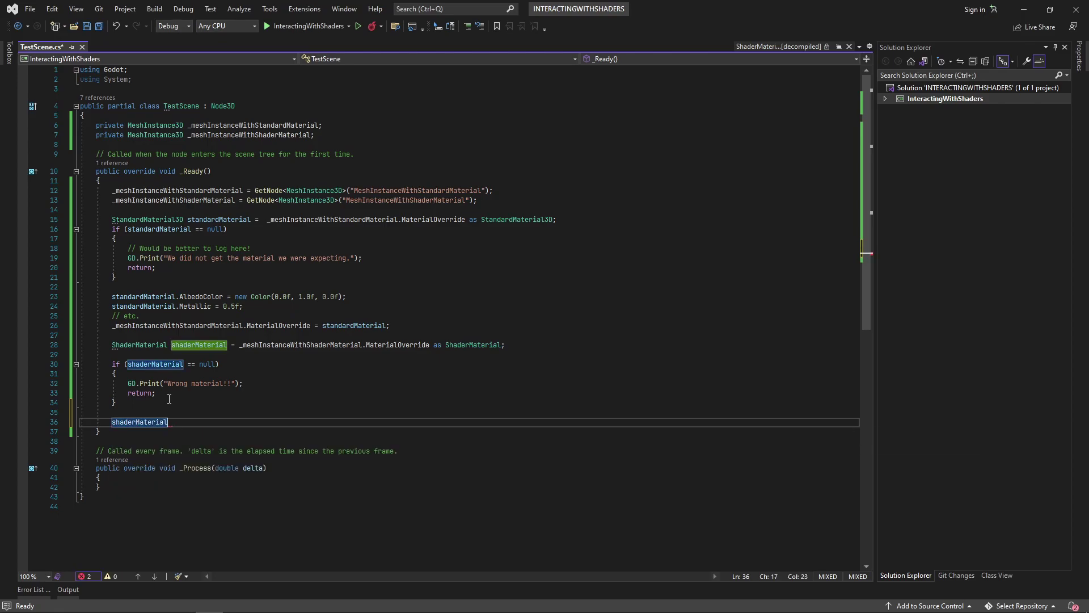
type(".SetShaderParameter")
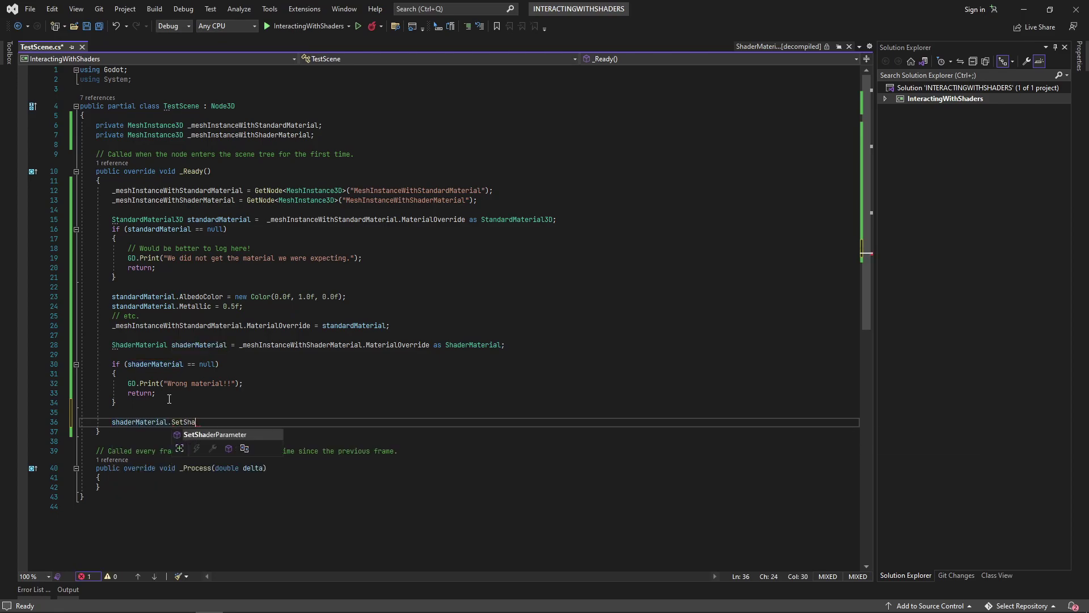
type("(")
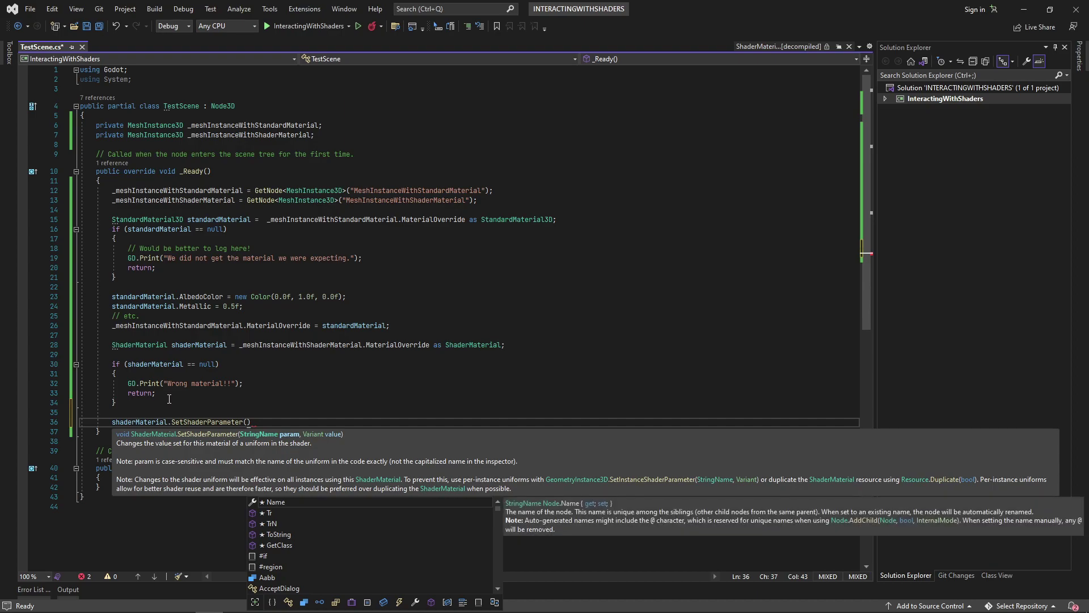
type("\"color\"")
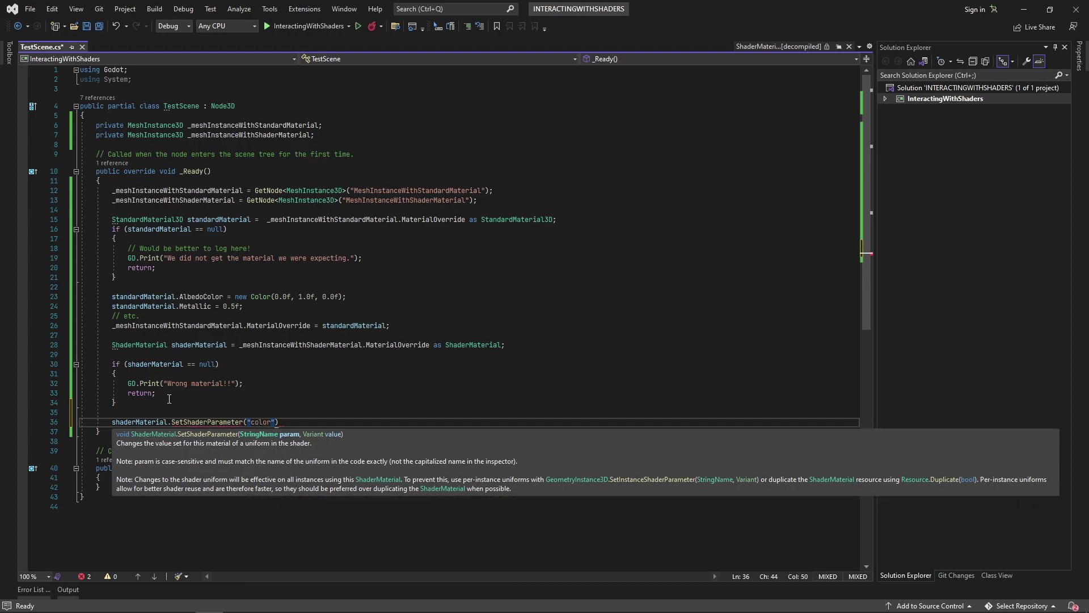
type(", ")
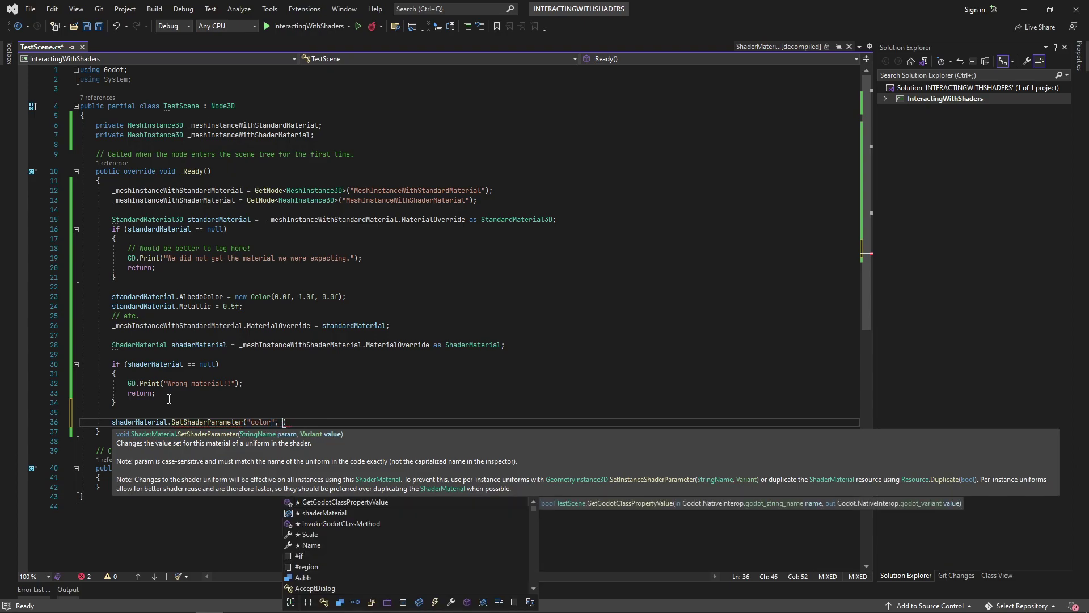
type("new Color(")
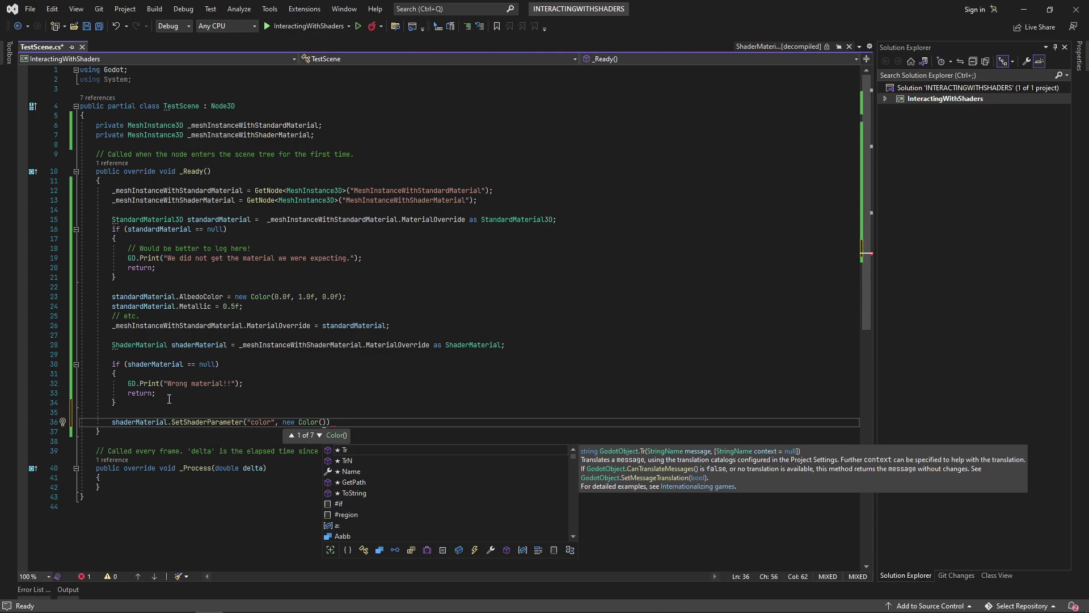
type("1.0f, ")
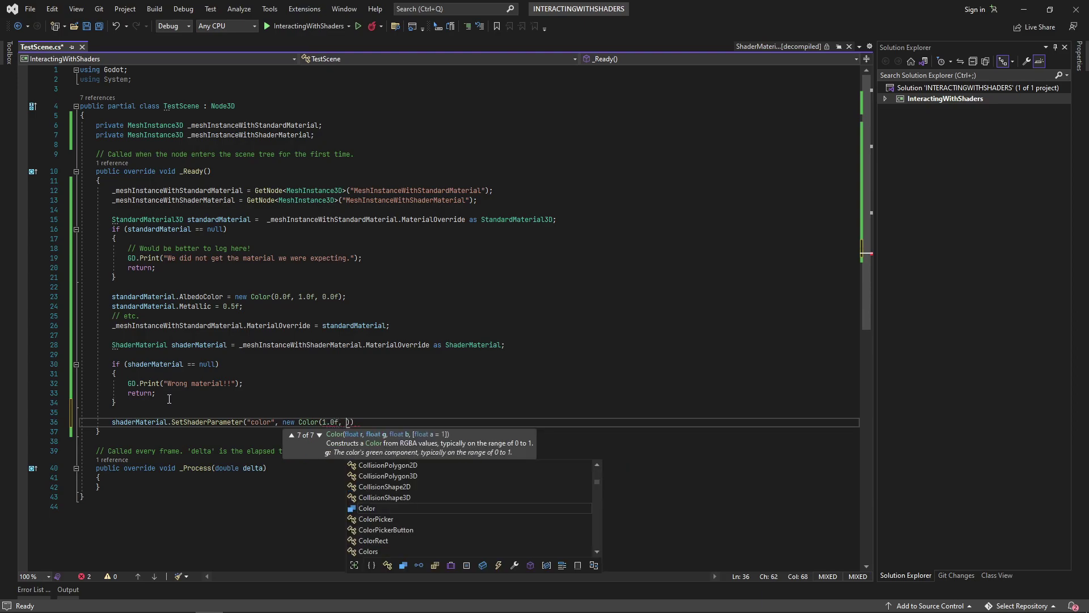
type("0.0")
type("f, 0.0f")
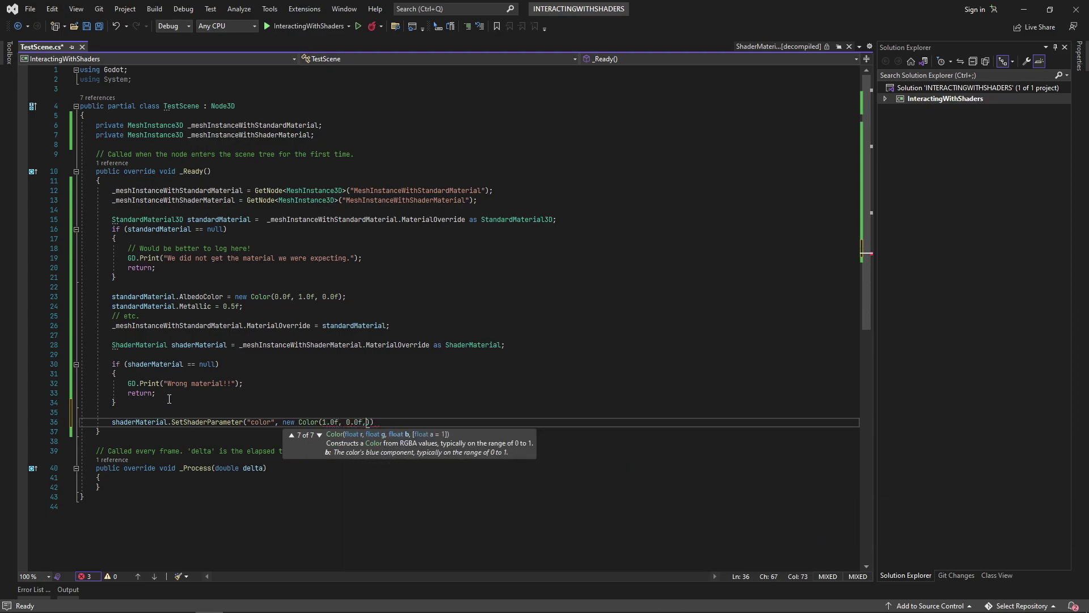
type("));")
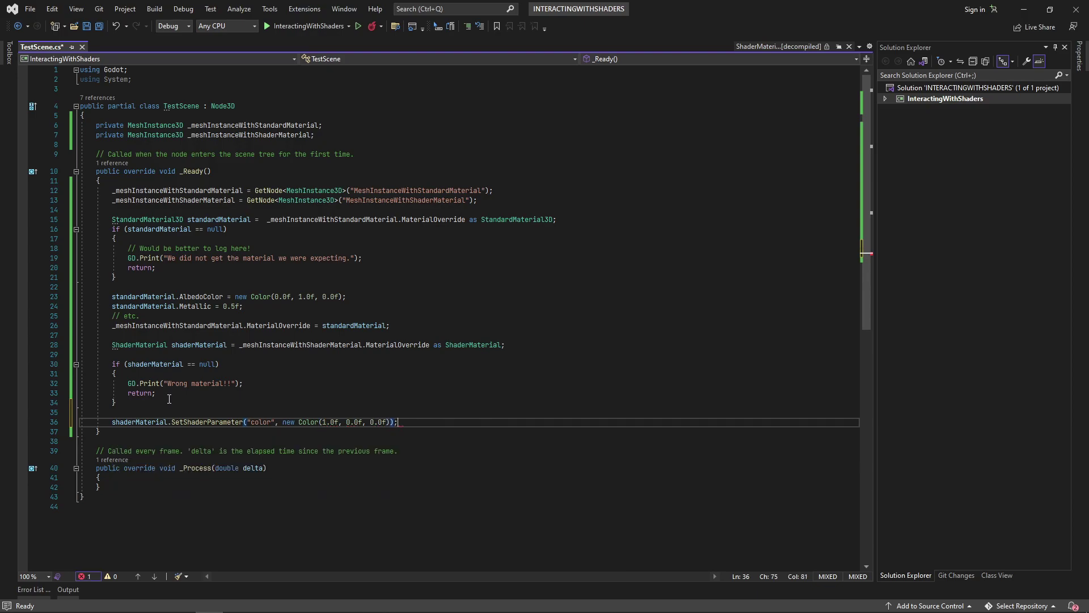
key("ctrl+s")
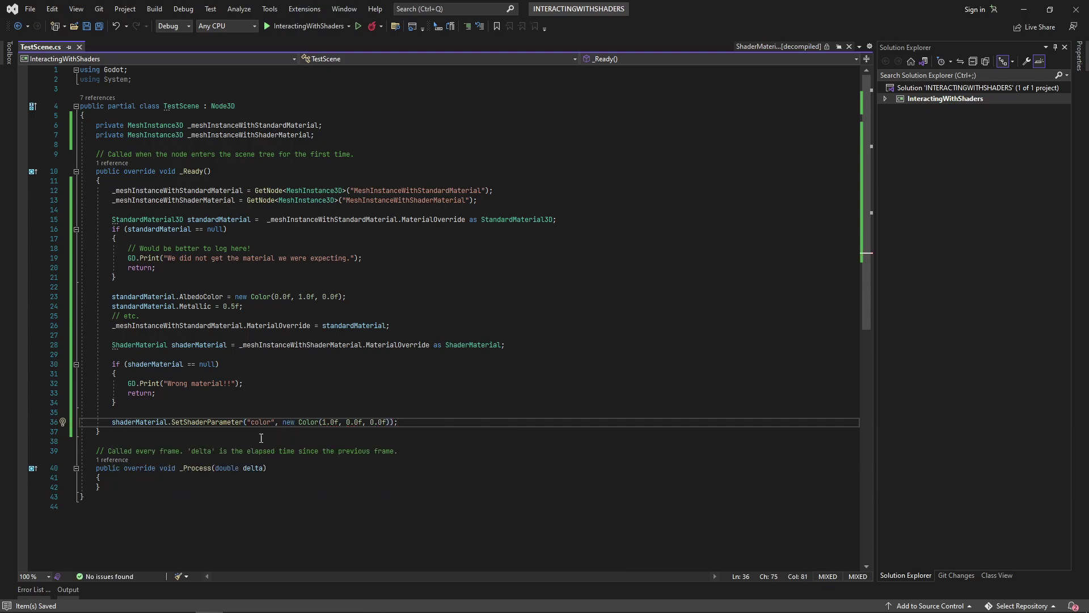
double_click(262, 426)
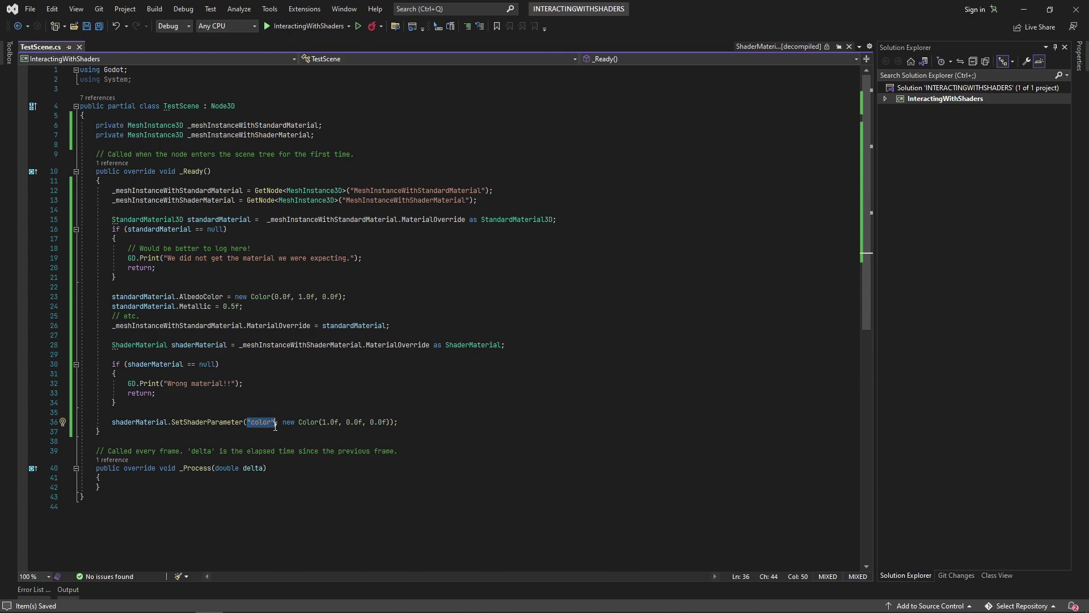
left_click(256, 439)
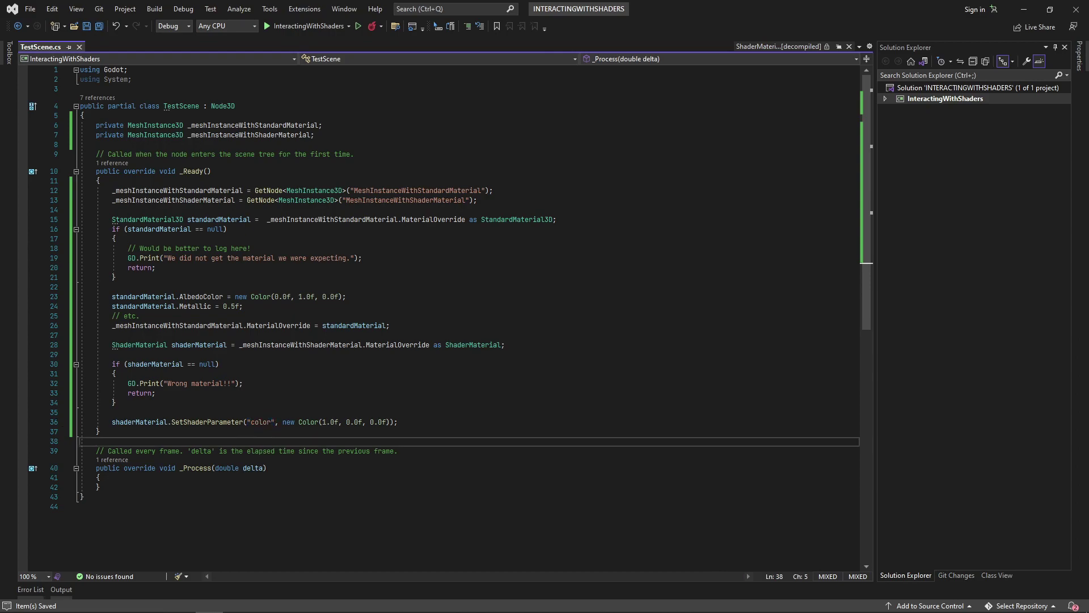
key("alt+Tab")
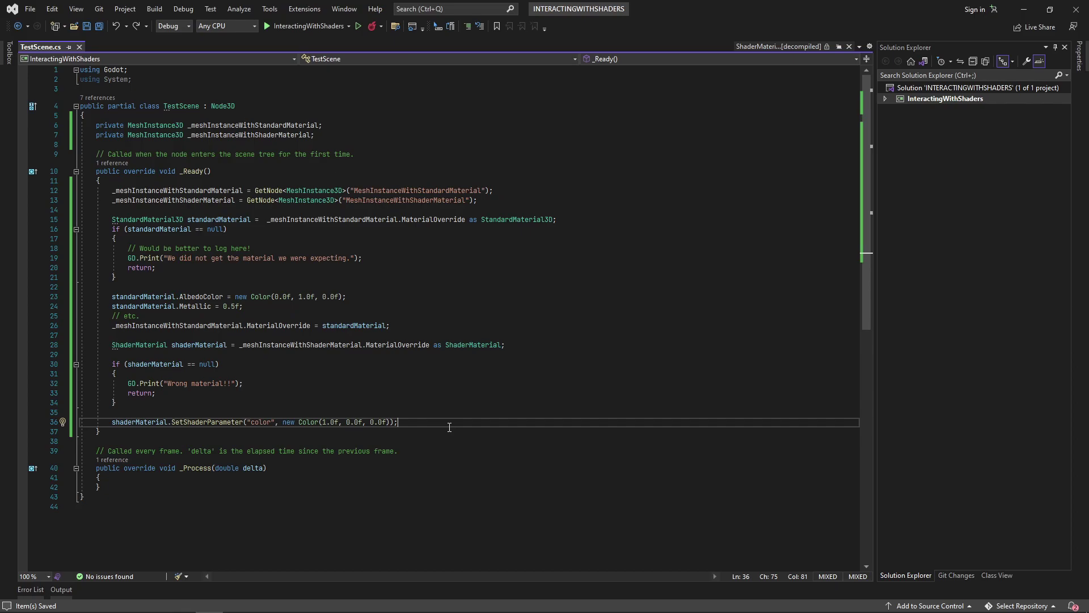
Step: Create a tween with an empty tween.TweenMethod() call, then add blank lines below _Ready
key("Return")
key("Return")
type("Tween ")
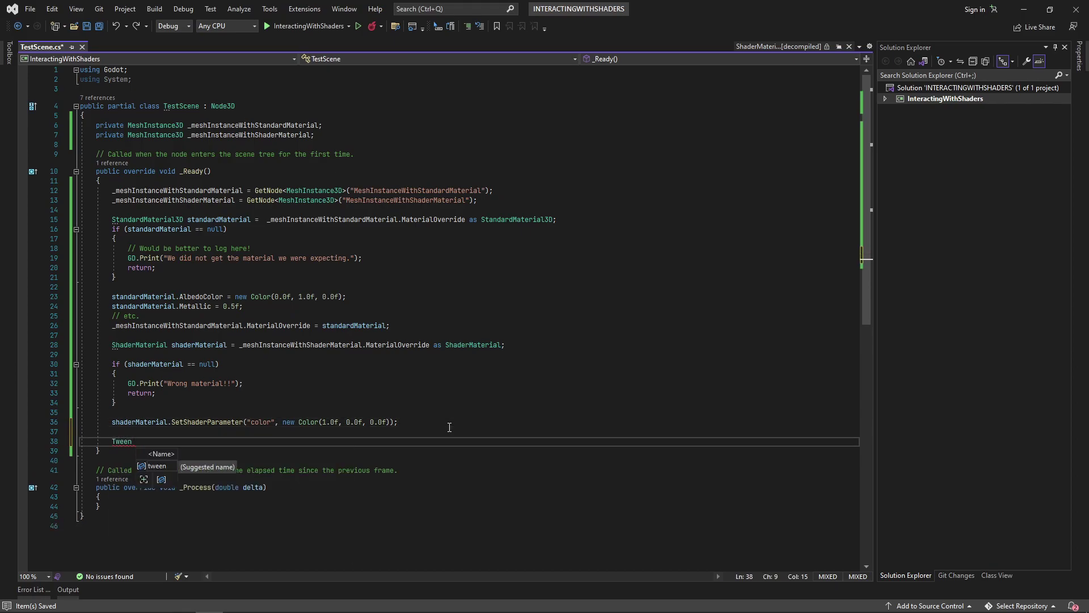
type("tween = CreateTw")
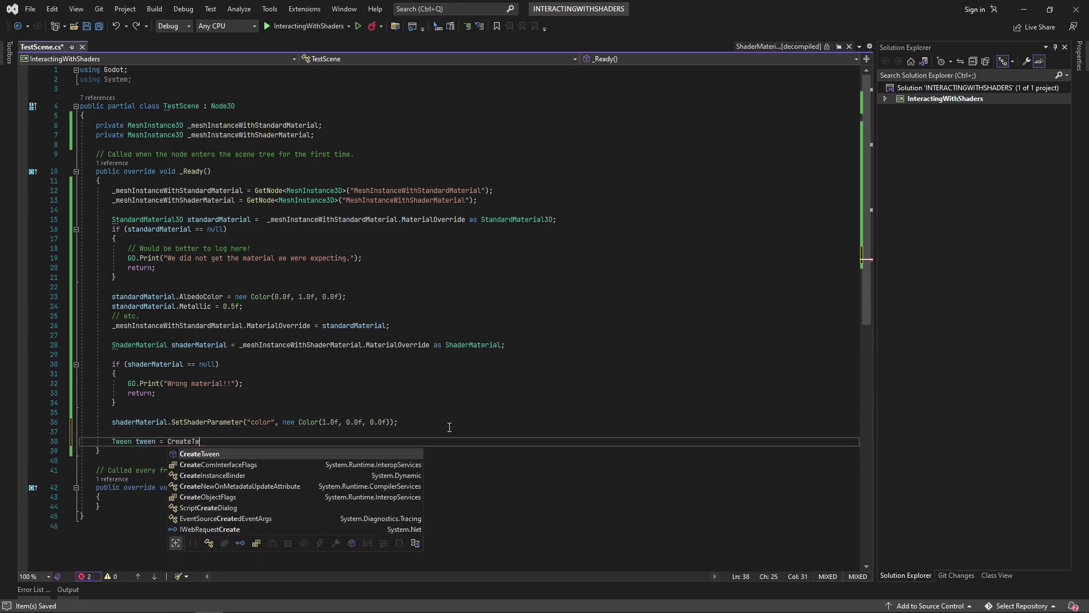
key("Tab")
type("();")
key("Return")
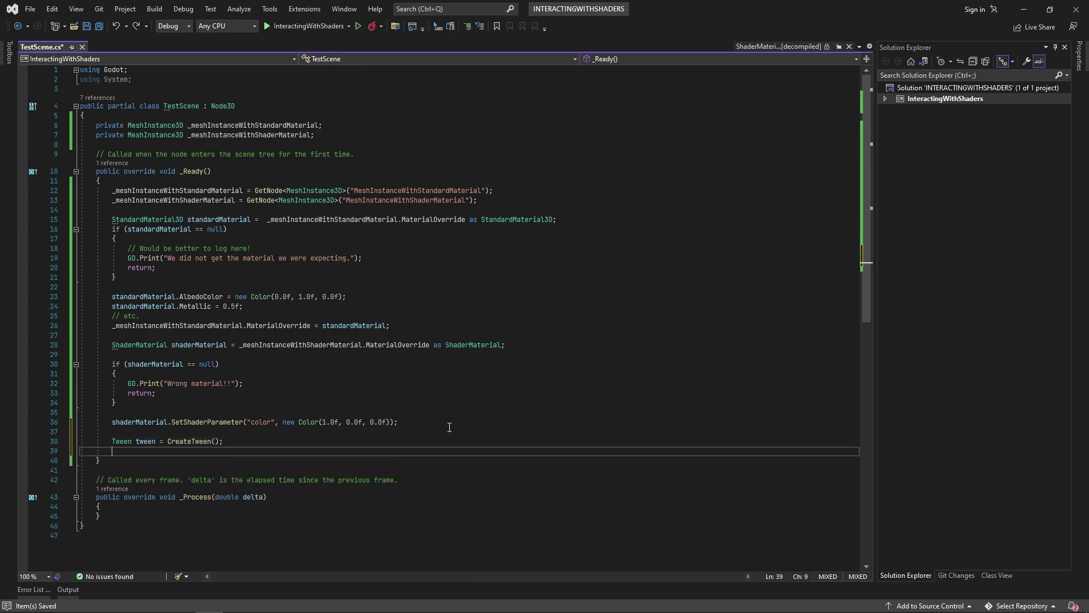
type("tween.")
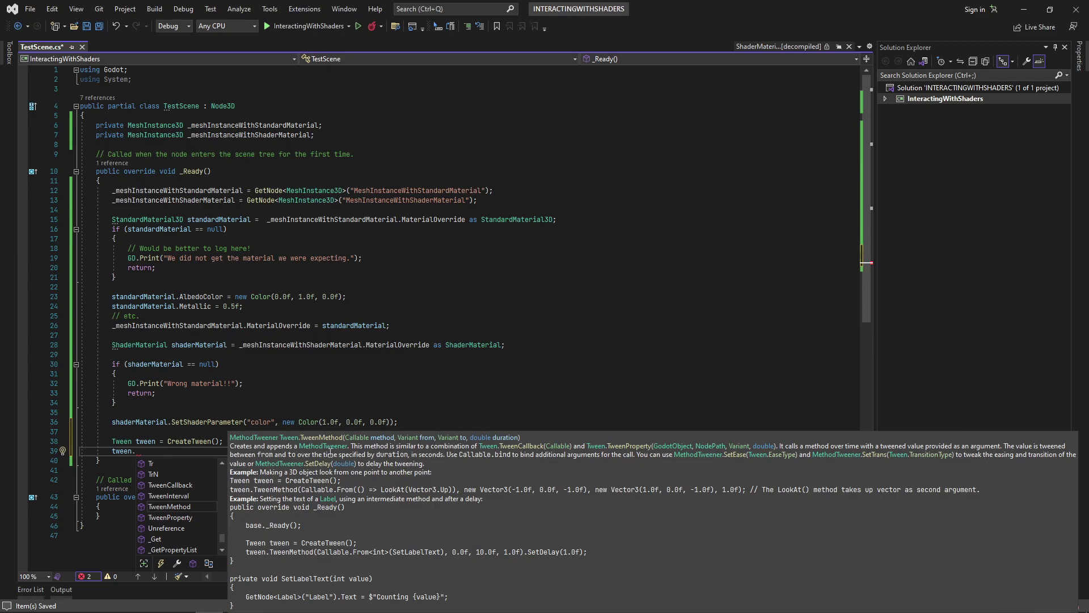
double_click(170, 506)
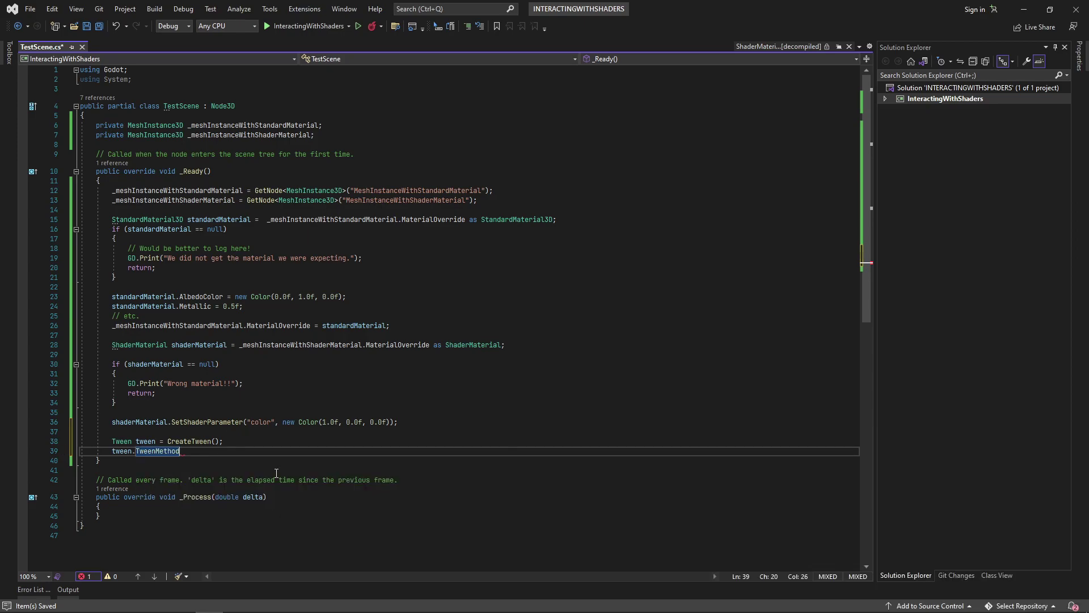
type("(")
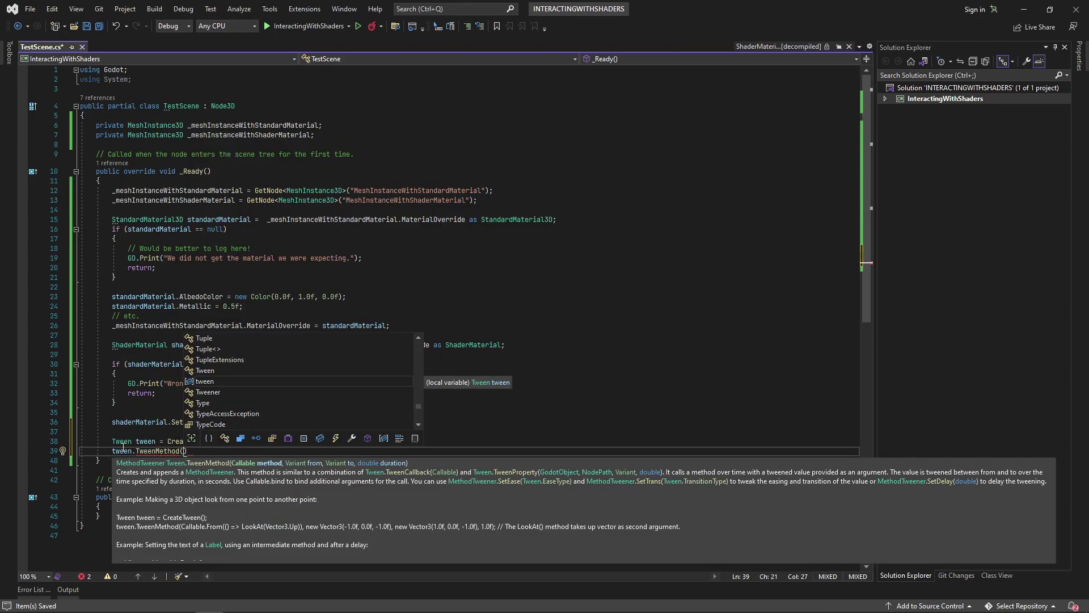
left_click(132, 414)
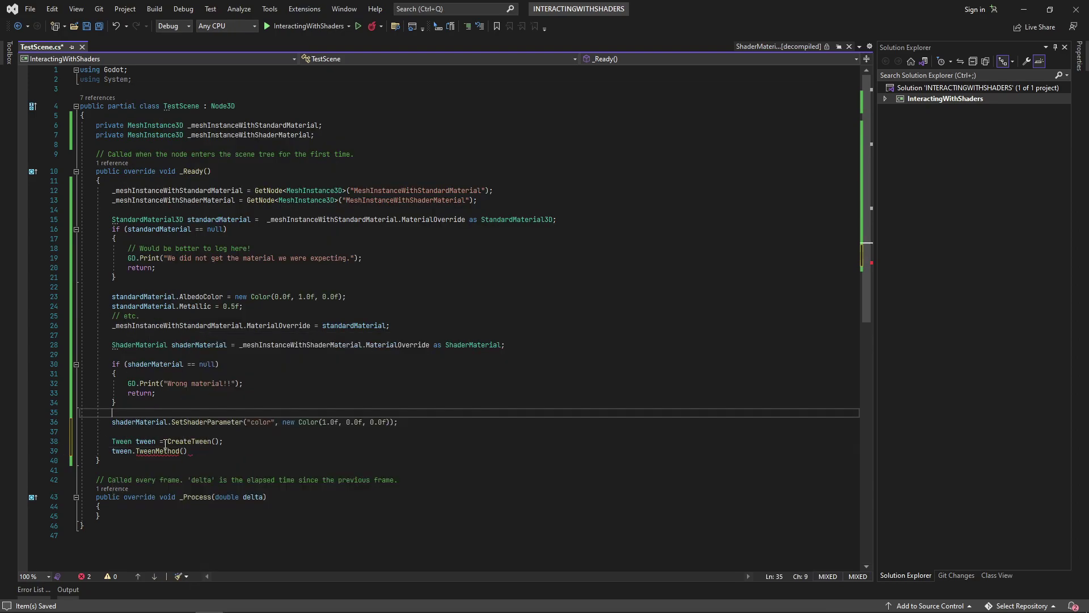
left_click(191, 460)
key("Return")
key("Return")
type("priva")
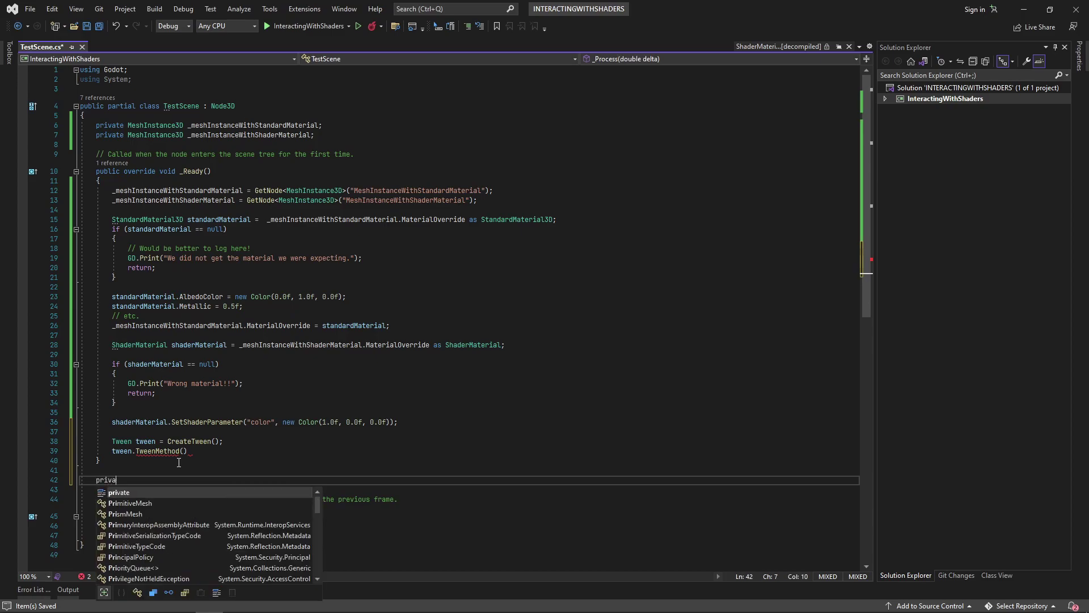
type("te void SetShade")
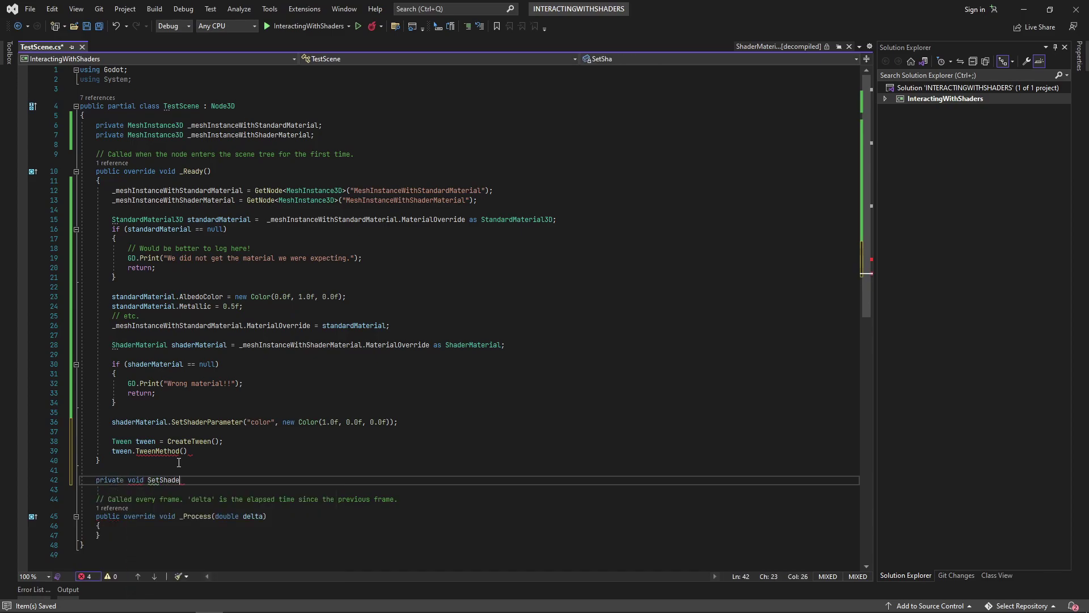
type("(Color ")
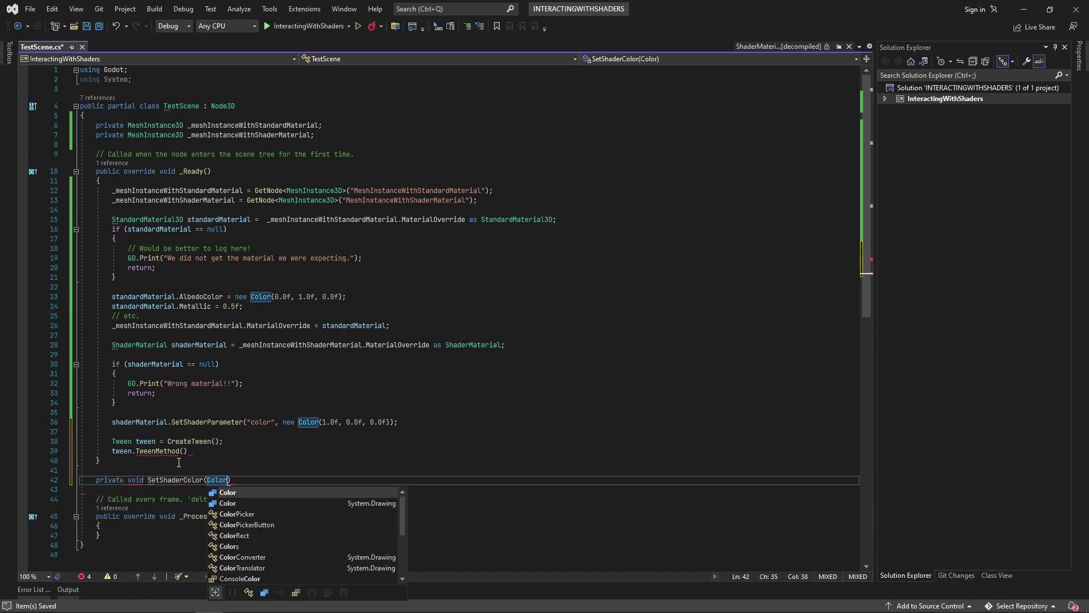
type("col")
type("{")
Step: Give SetShaderColor(Color color) a body and move the shader-material code from _Ready into it
key("Return")
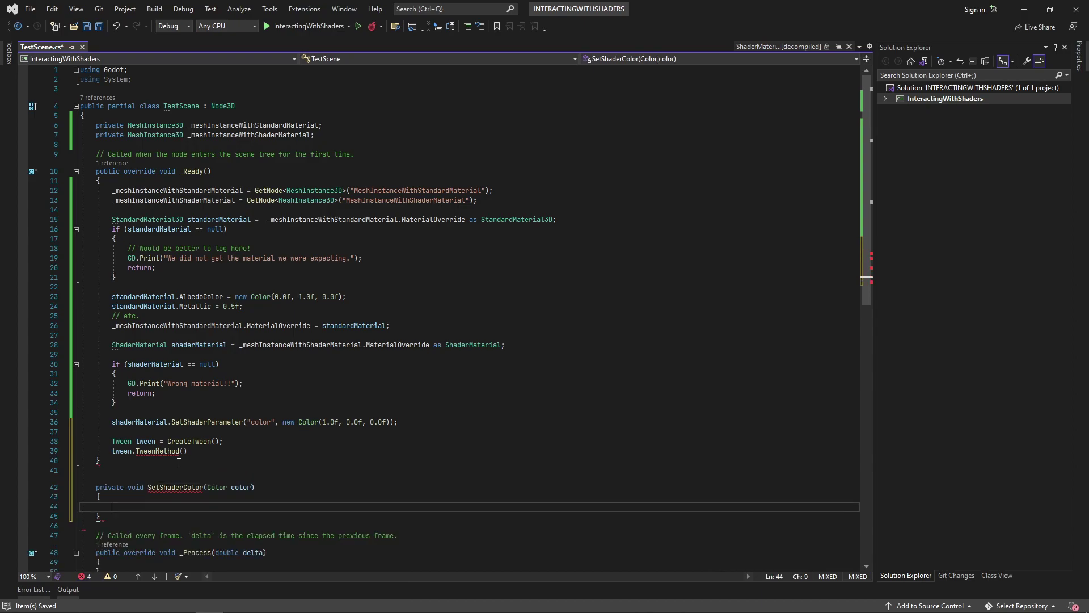
left_click_drag(414, 421, 66, 339)
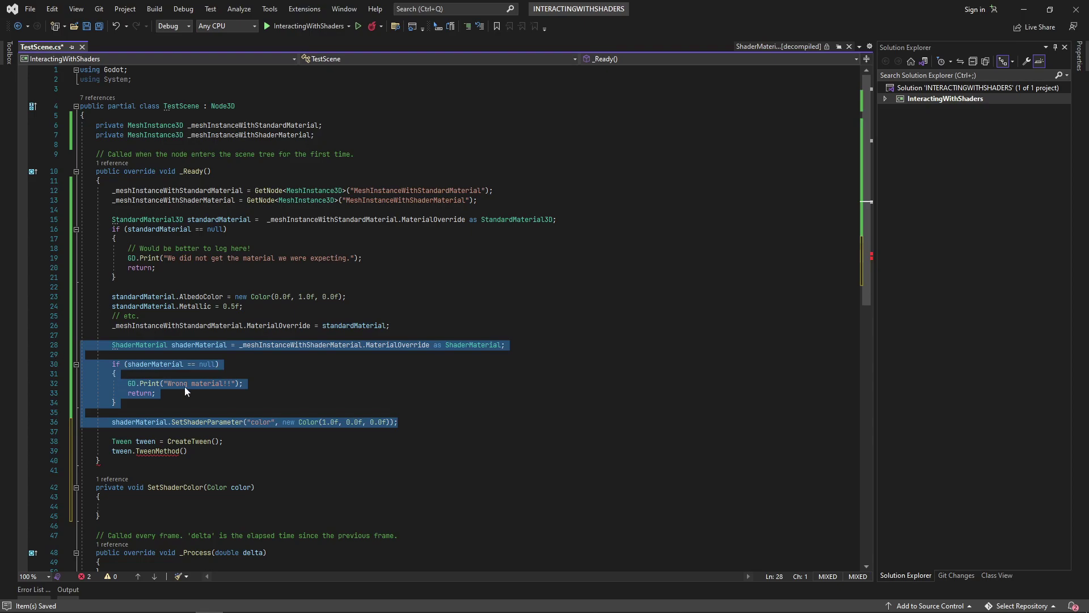
key("ctrl+x")
left_click(195, 430)
key("ctrl+v")
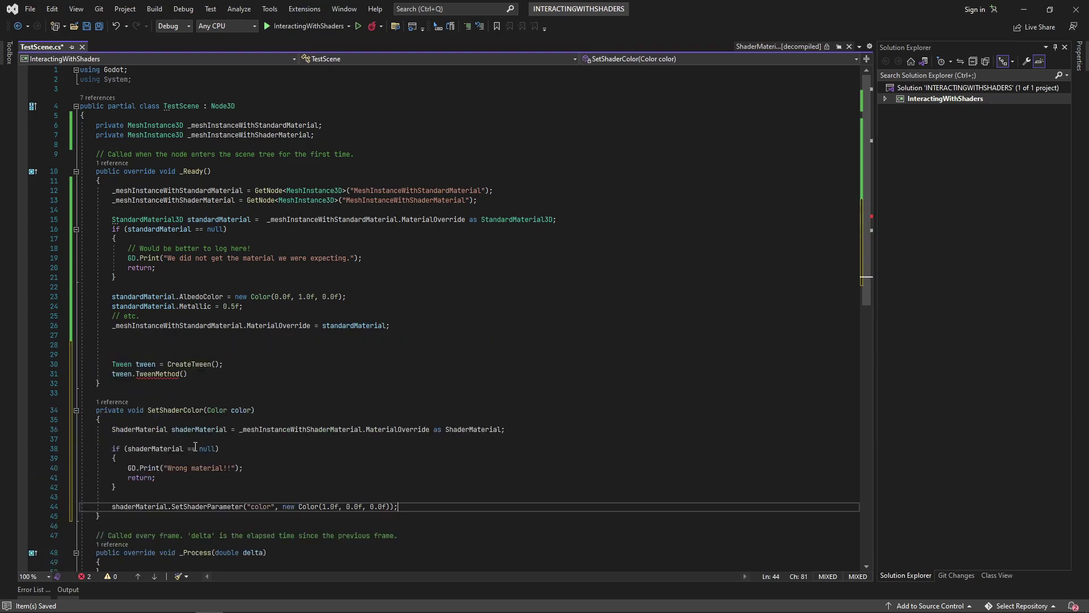
left_click(241, 409)
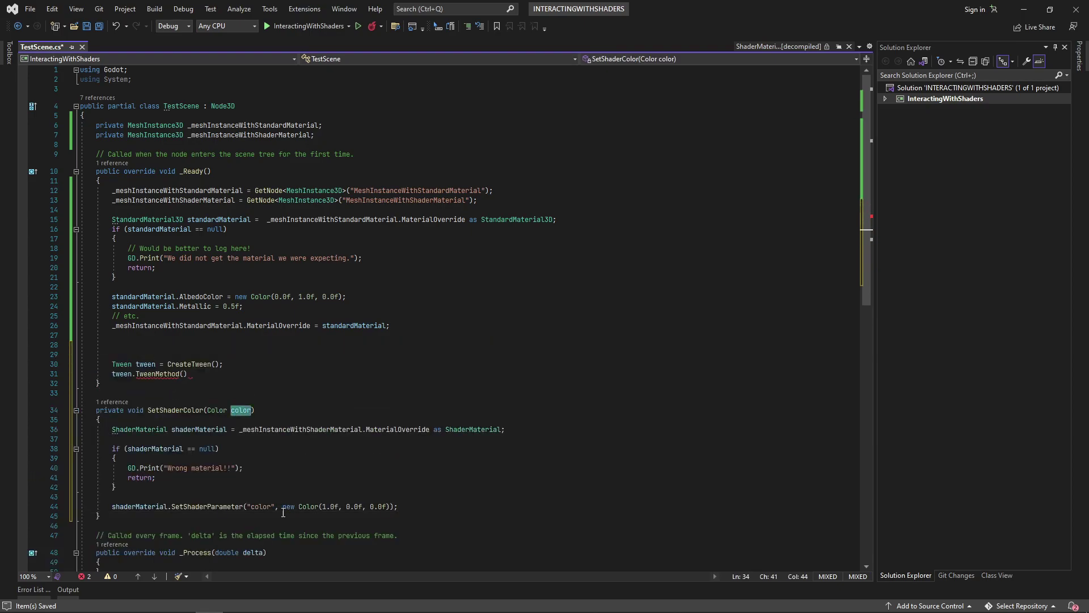
left_click_drag(283, 507, 389, 506)
type("color")
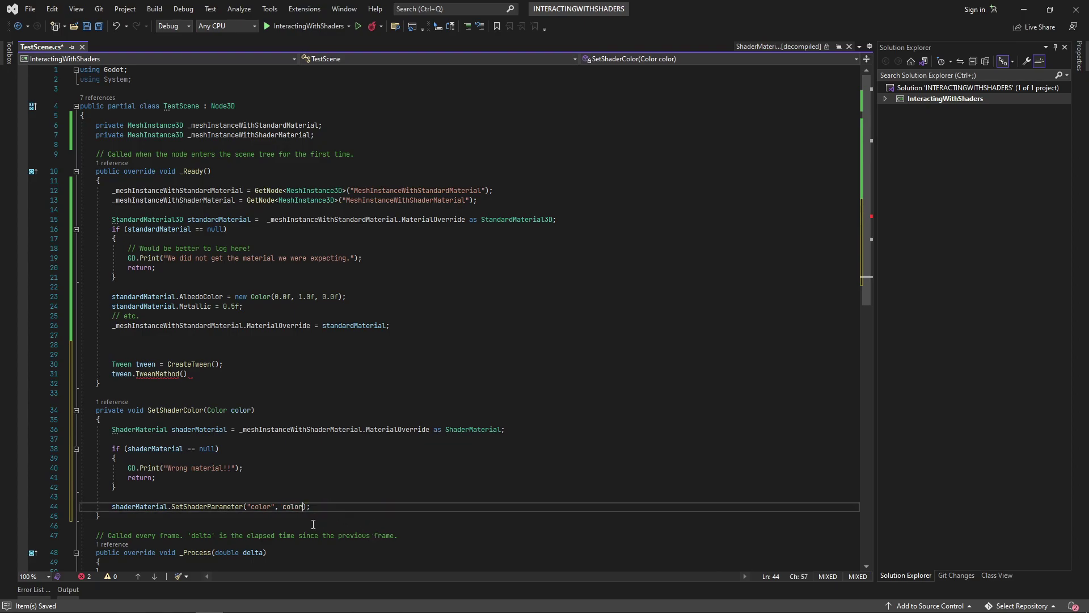
Step: Fill TweenMethod with Callable.From<Color>(SetShaderColor), tweening red to black over 5 seconds
key("ctrl+s")
left_click(186, 373)
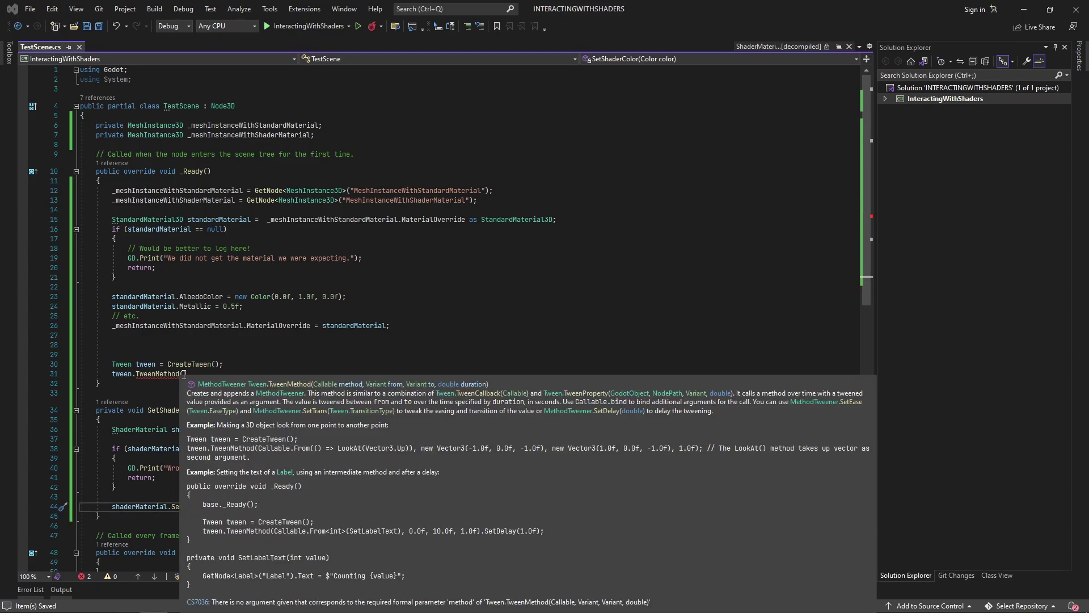
type("Callable.From")
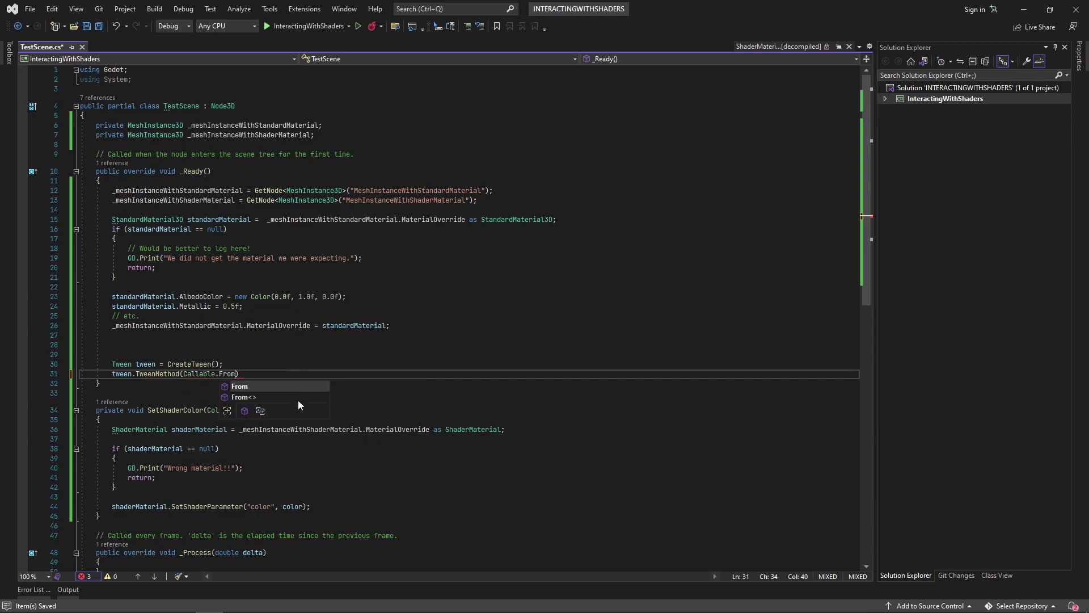
type("(SetShaderParam")
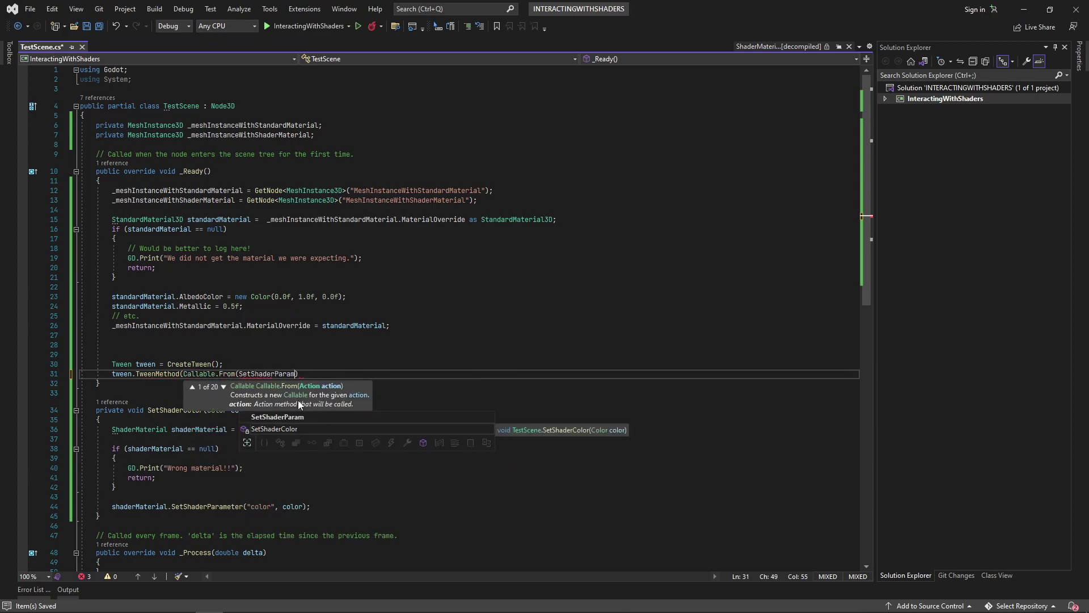
type("eter), ")
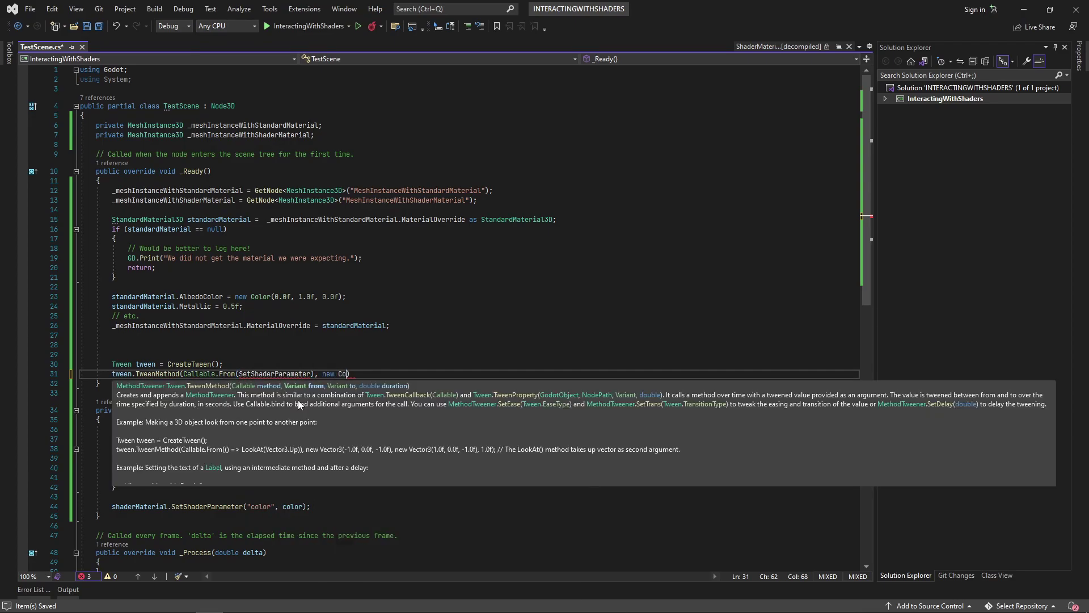
type("new Color(1.0f, 0.0f, 0.")
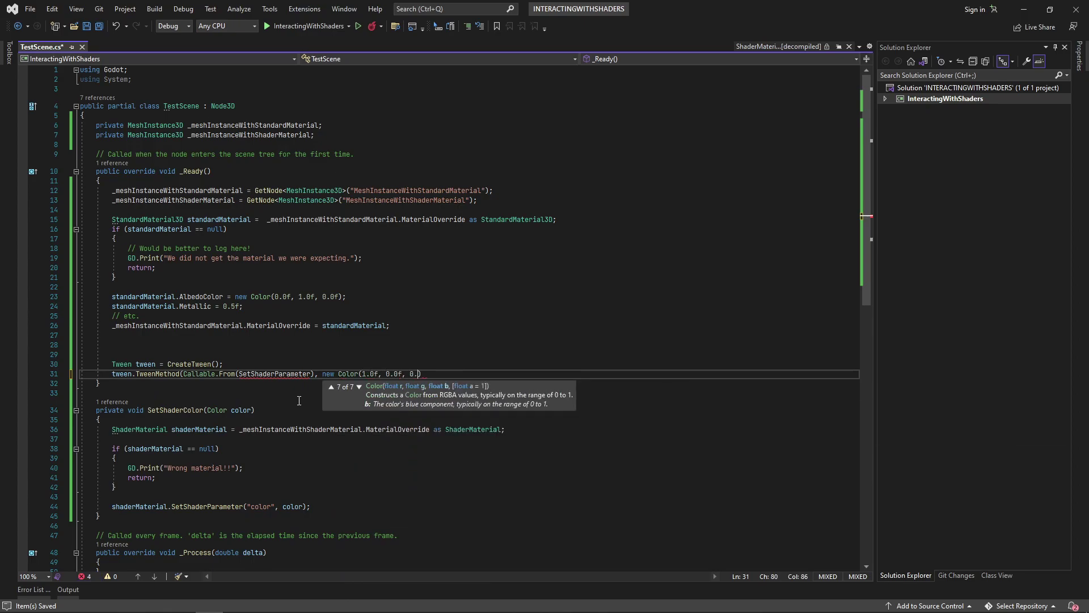
type("0f), new Color(")
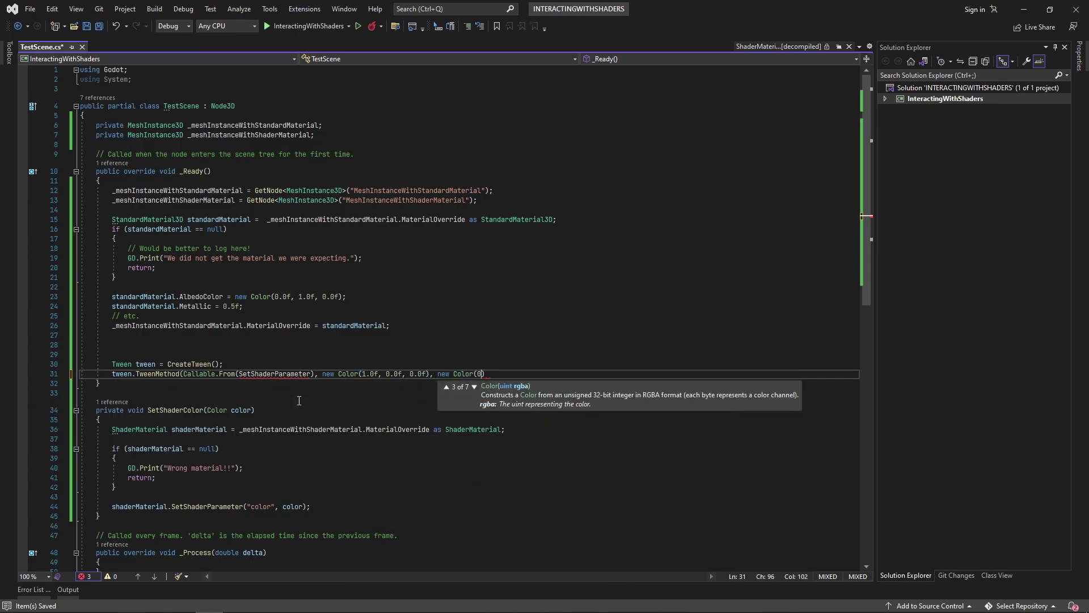
type("0.0f, 0.0f, 0.0f), ")
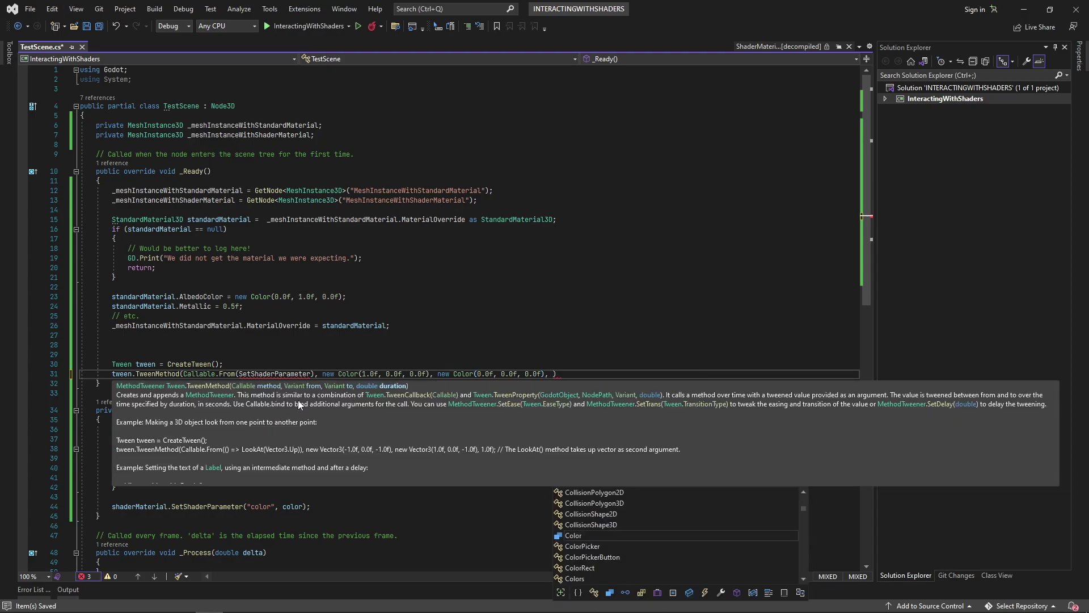
type("5.0f);")
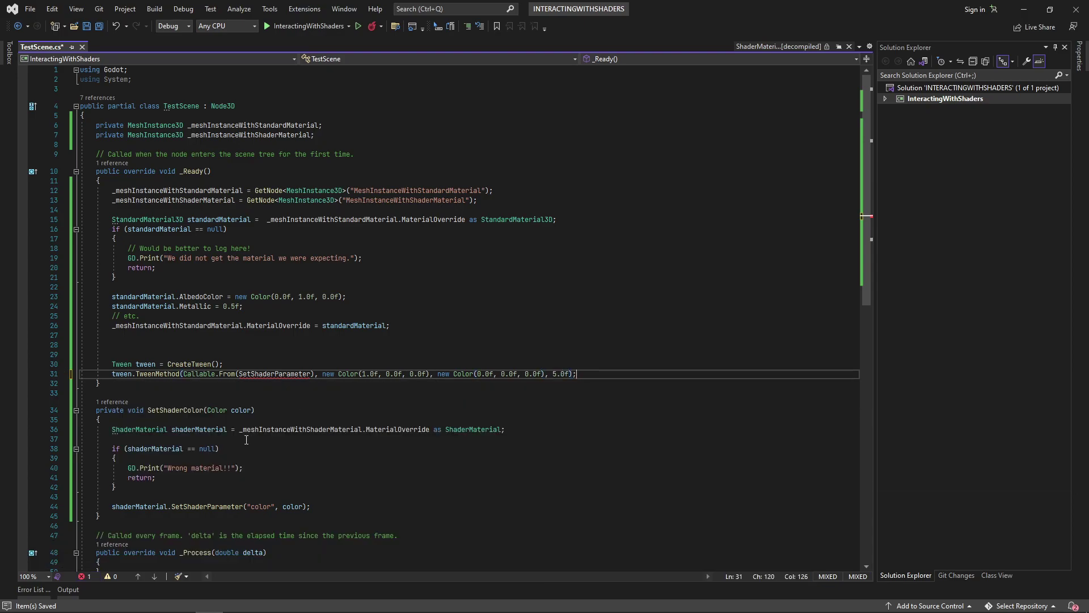
mouse_move(274, 374)
double_click(180, 410)
key("ctrl+c")
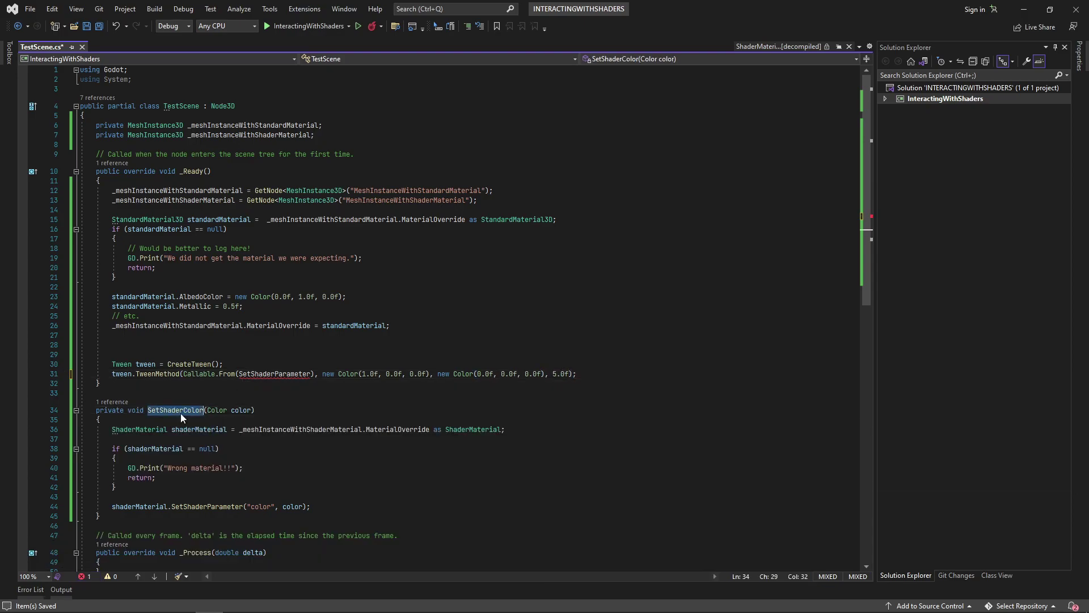
double_click(266, 374)
key("ctrl+v")
left_click(267, 392)
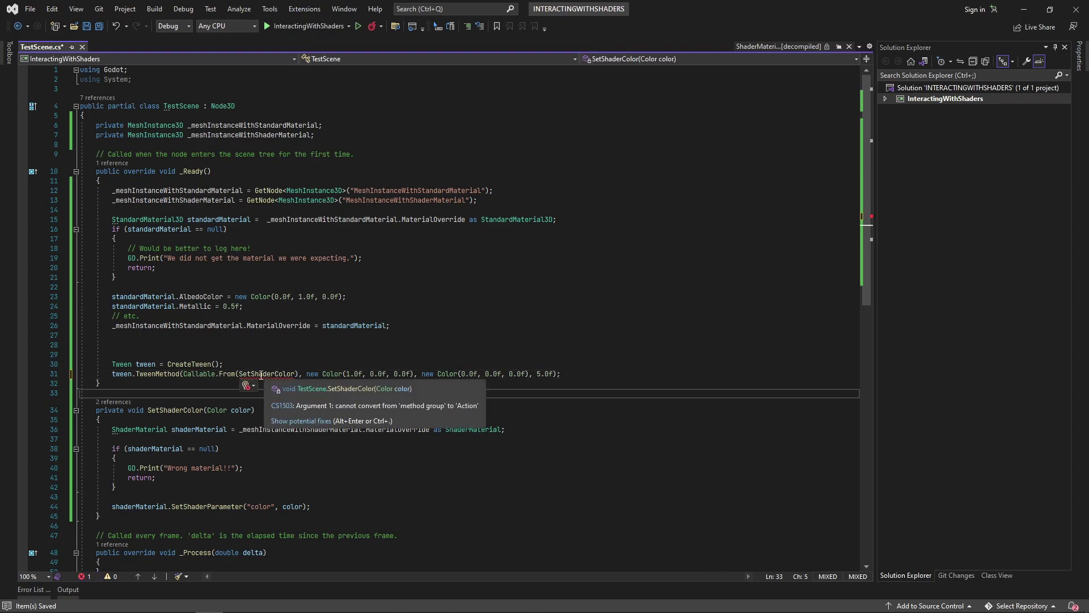
Step: Check the Callable definition and delete the stray blank lines above the tween code
key("ctrl+minus")
mouse_move(208, 374)
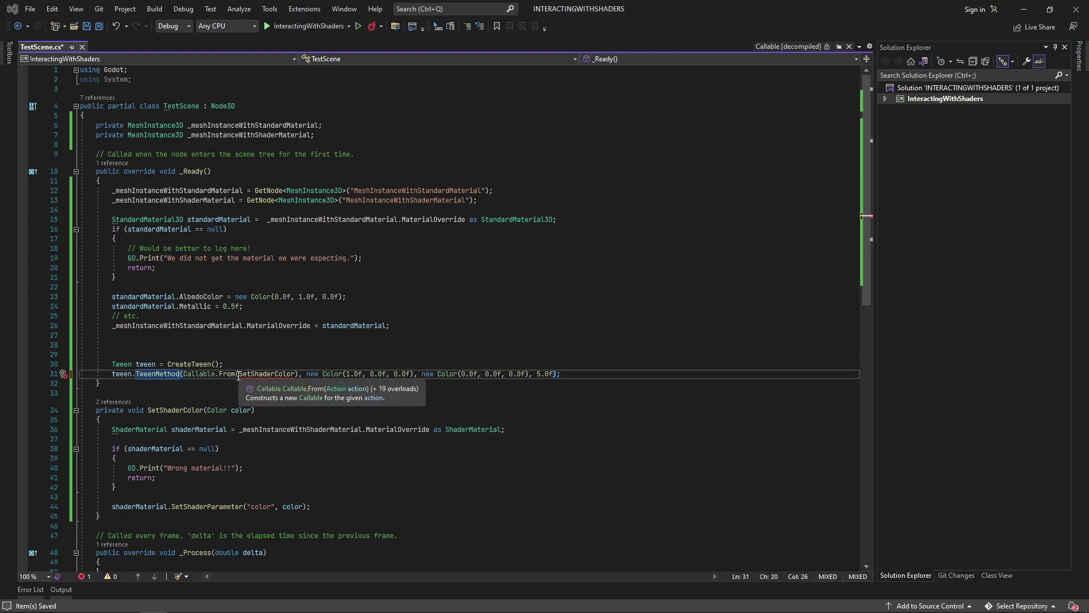
left_click(237, 374)
type("<Color>")
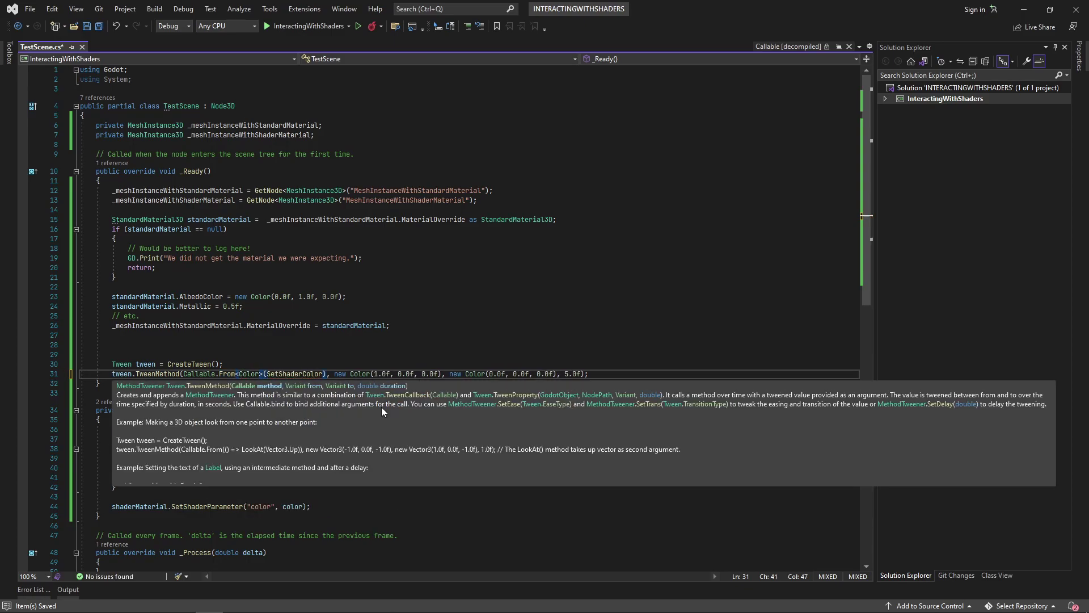
left_click(270, 326)
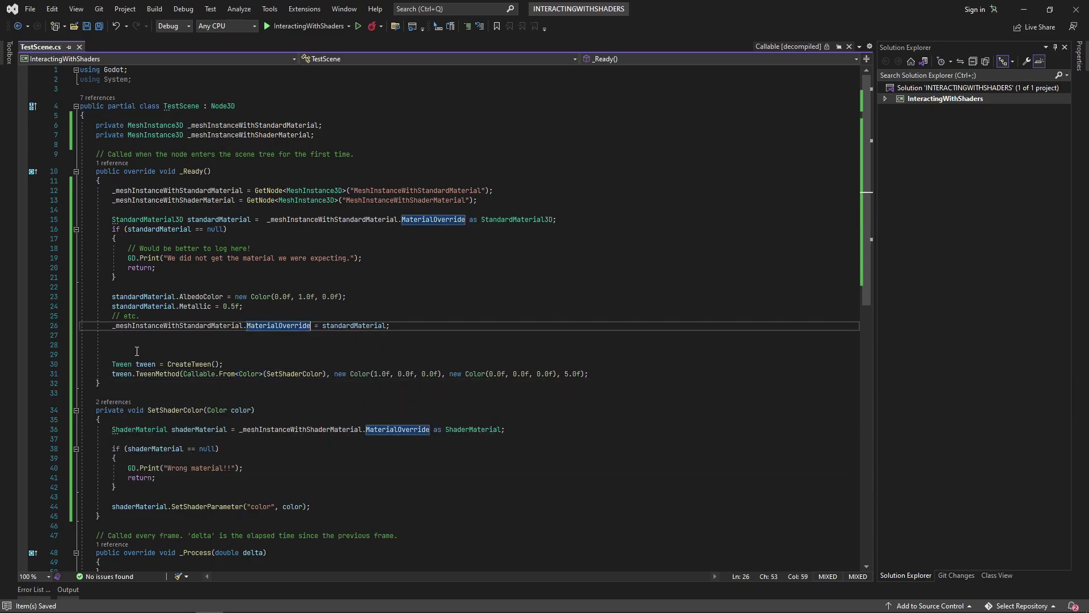
left_click_drag(136, 351, 73, 341)
key("Delete")
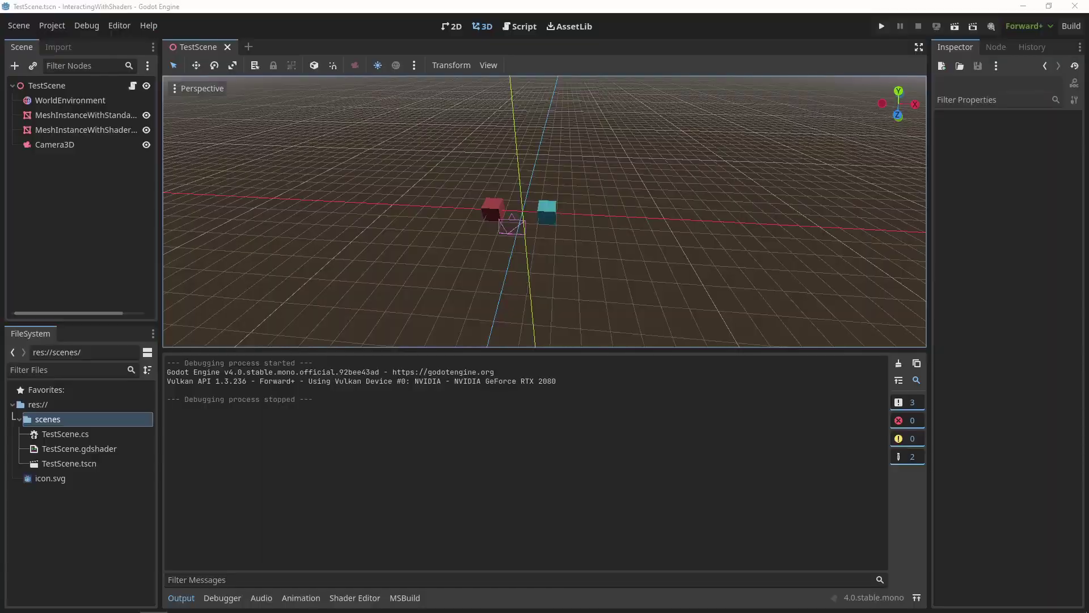
Step: Run the current scene to watch the shader cube fade from red to black
left_click(956, 28)
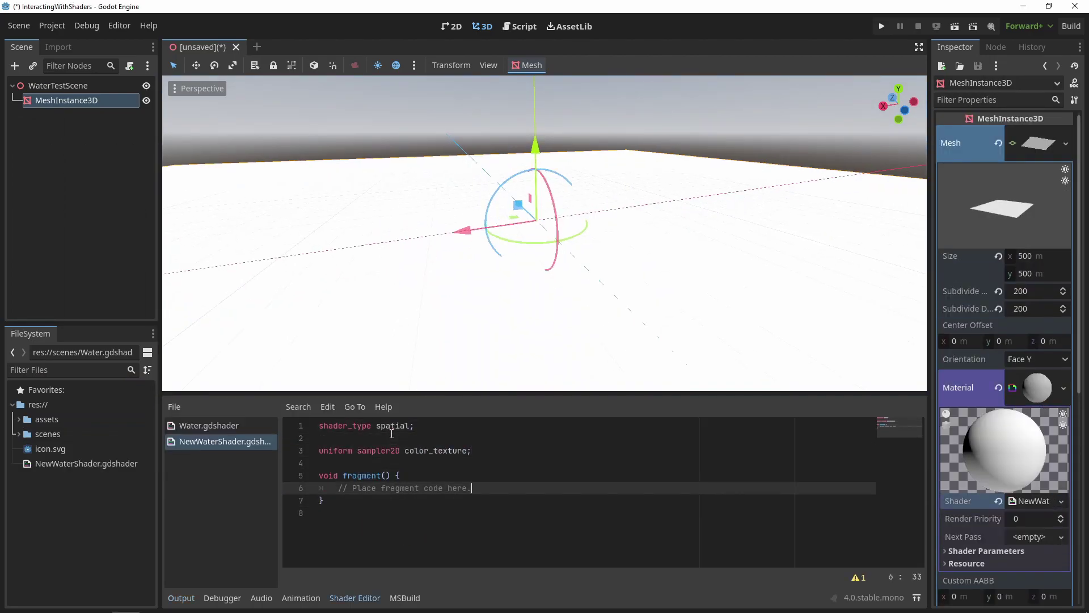
type(", UV).rgb;")
Step: Save the scene as water_test_scene.tscn, then start scaling the foam UVs on line 7
key("ctrl+s")
key("Return")
type("ALBEDO = c;")
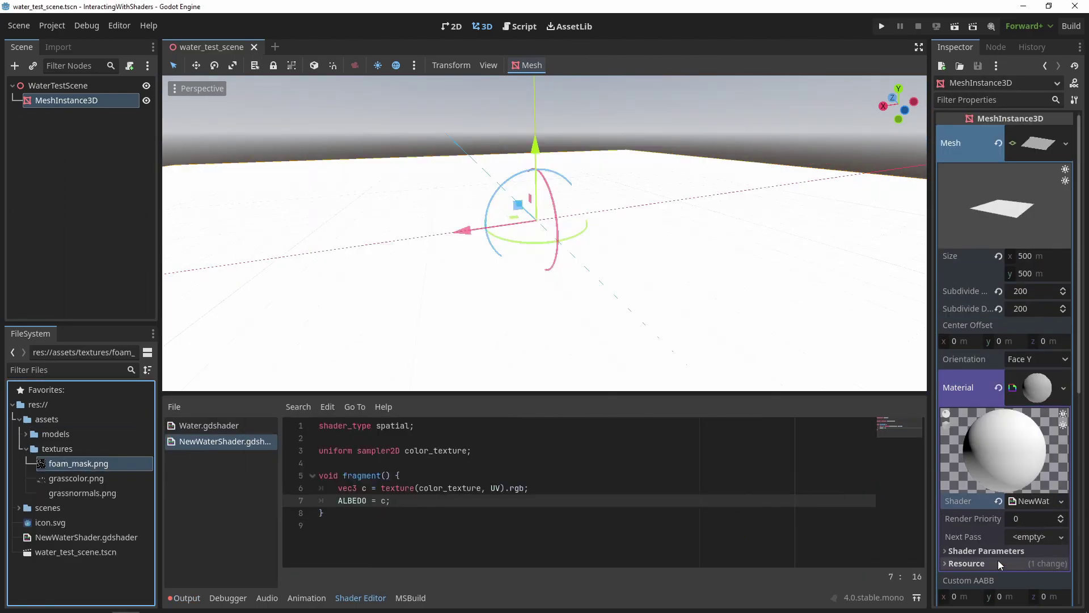
type("7.0")
key("Left")
key("Left")
type(") + (TIME * 0.05f)")
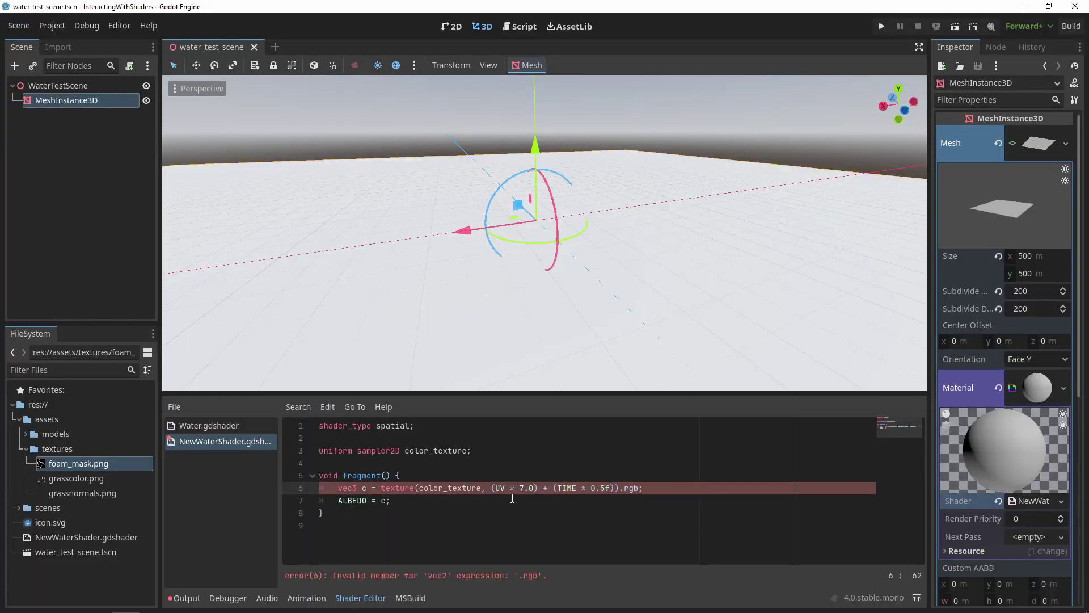
left_click(385, 500)
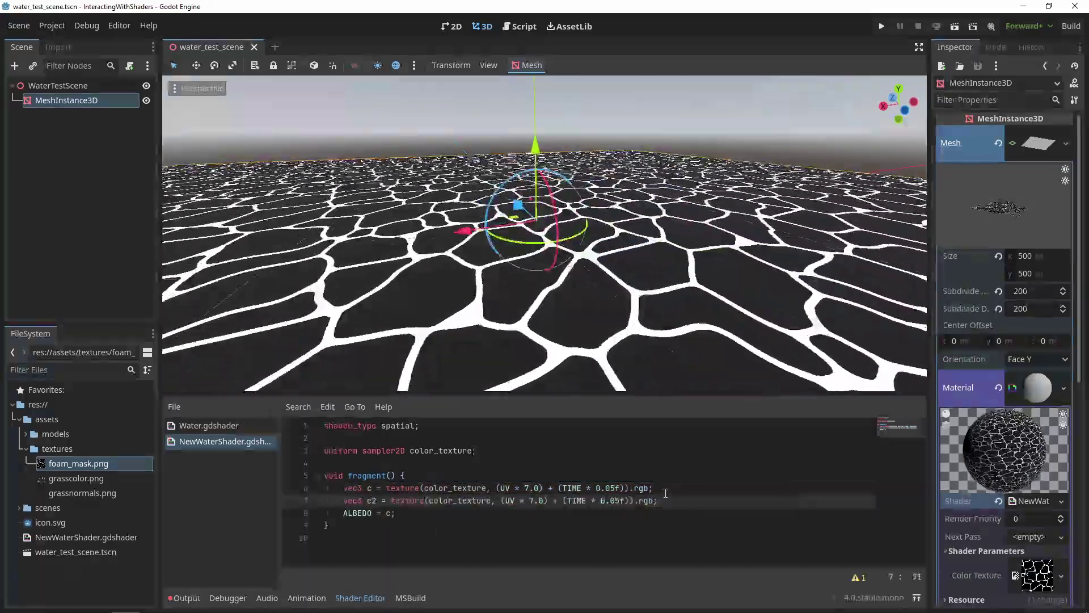
type("+ (c2 * 0.5f);")
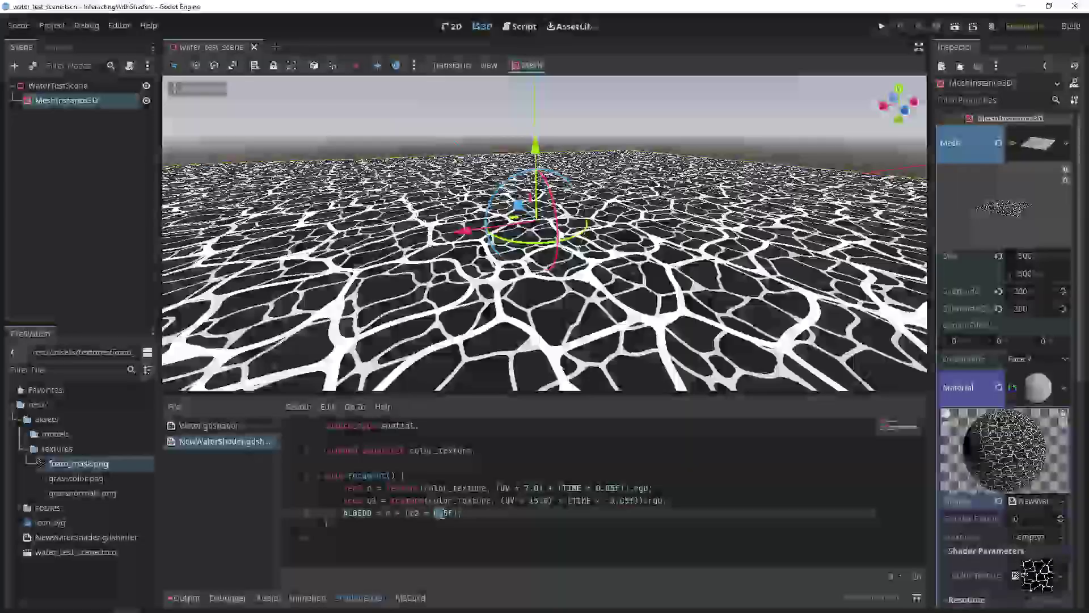
type(") * vec3(0.0, 0.0, 0.8)")
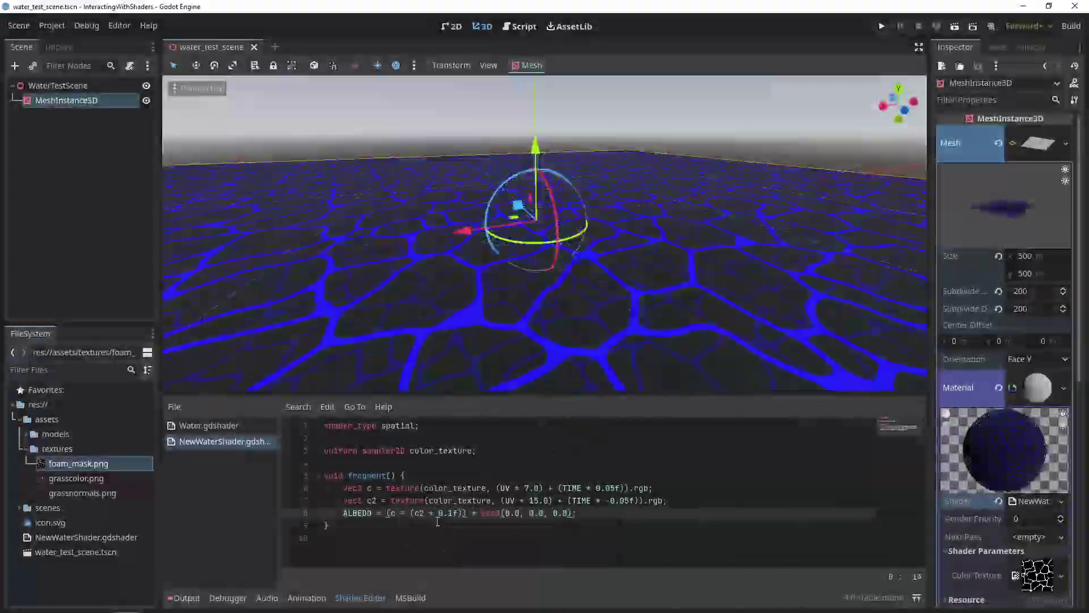